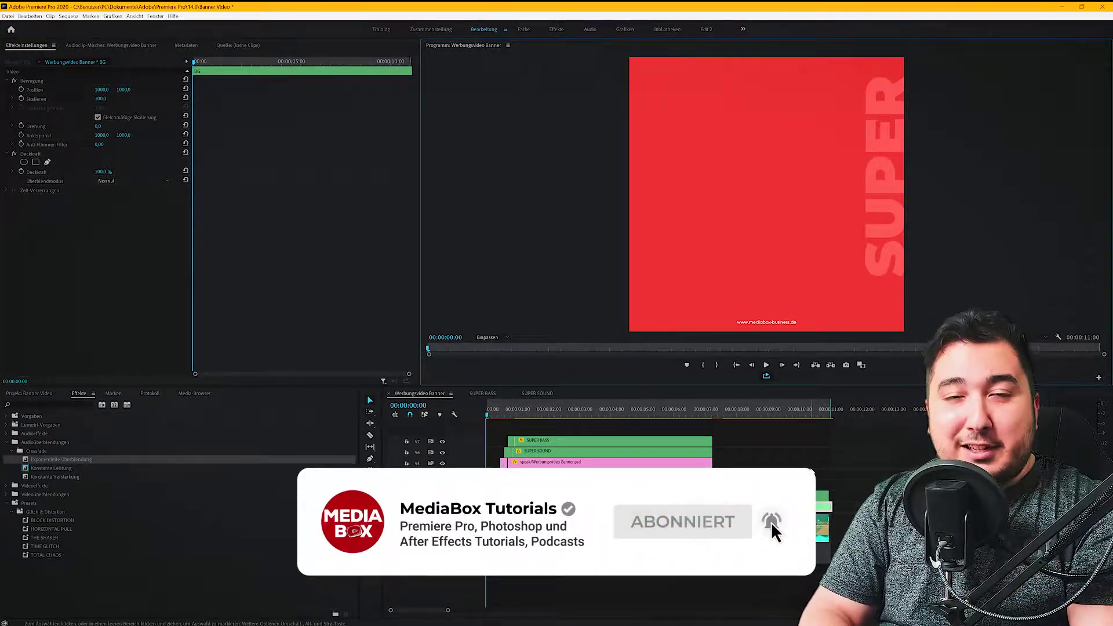
Play the finished banner animation and stop the playhead at 00:00:05:17
{"action": "key", "text": "space"}
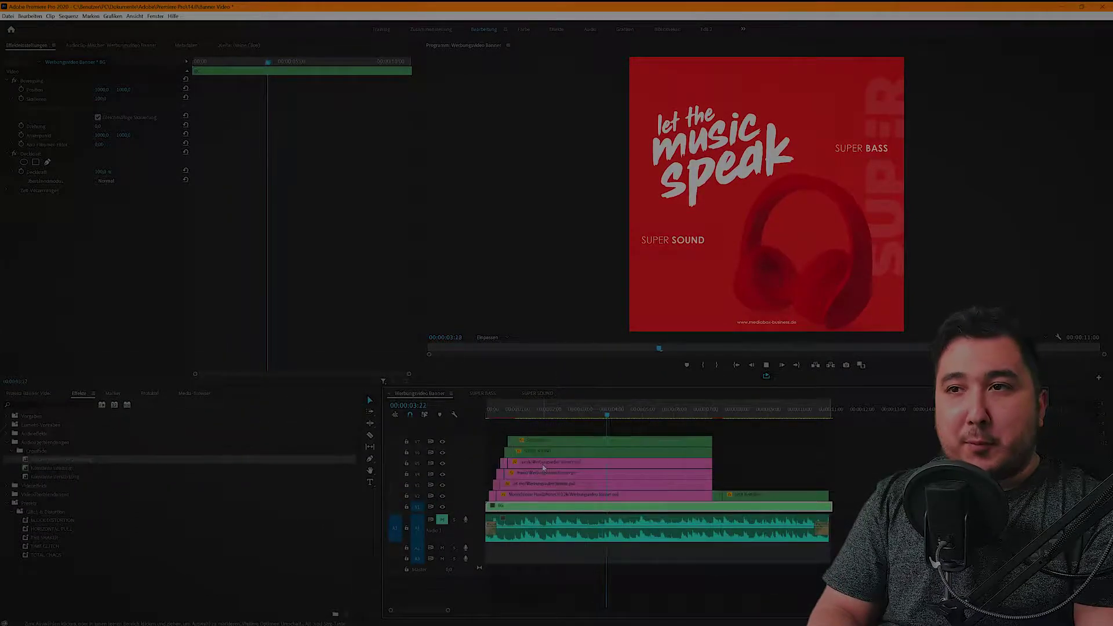
{"action": "left_click", "coordinate": [665, 411]}
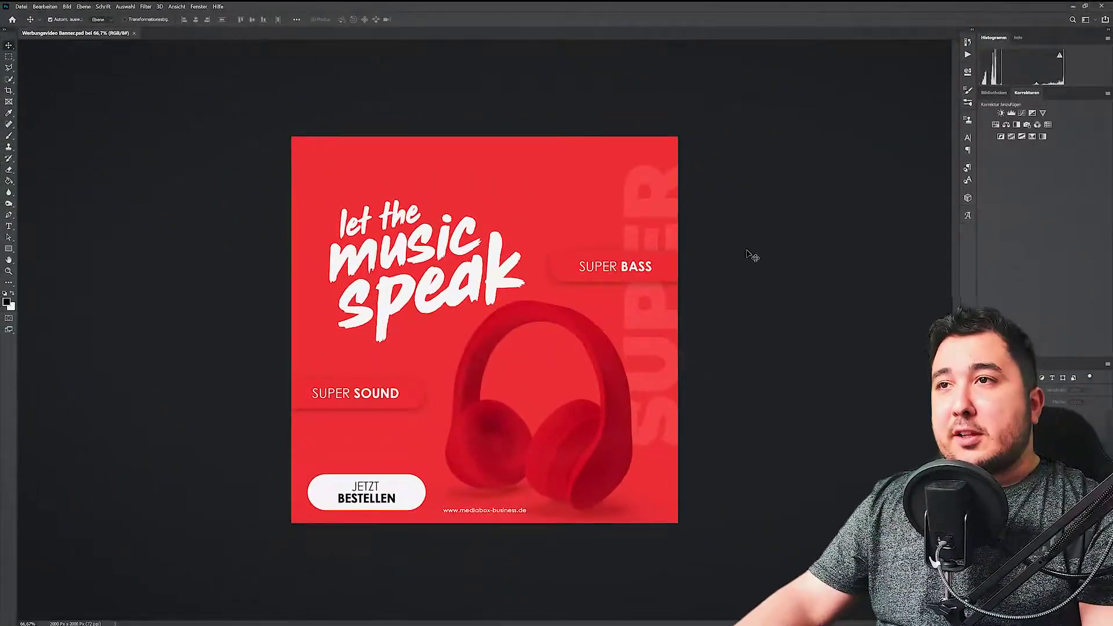
Create a new 2000 × 2000 px document named 'Tutorial Banner Video'
{"action": "left_click", "coordinate": [21, 7]}
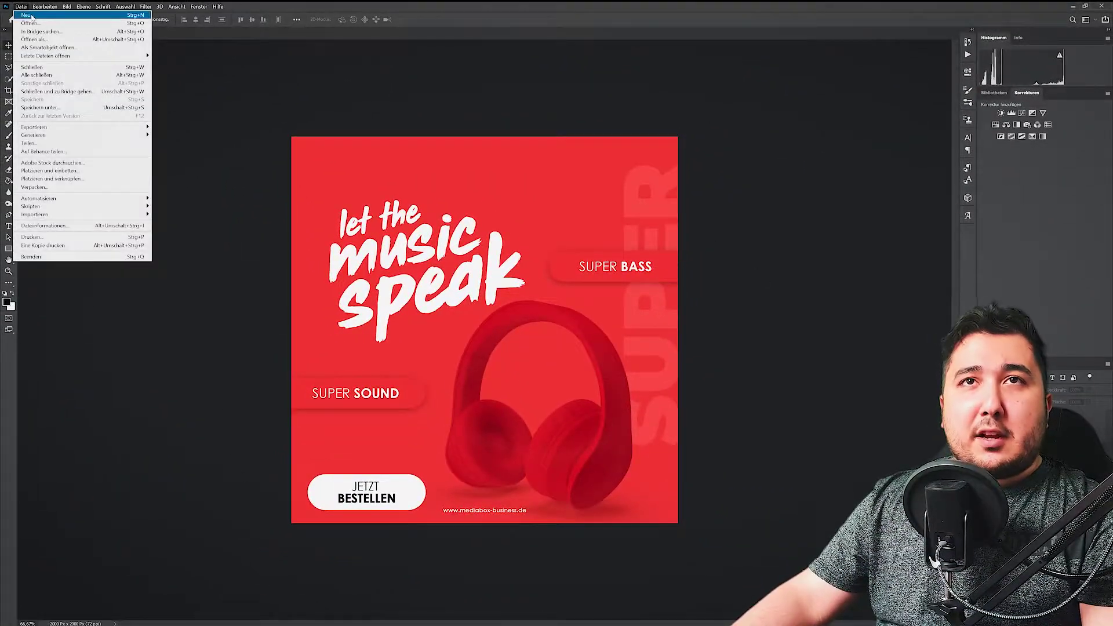
{"action": "left_click", "coordinate": [29, 15]}
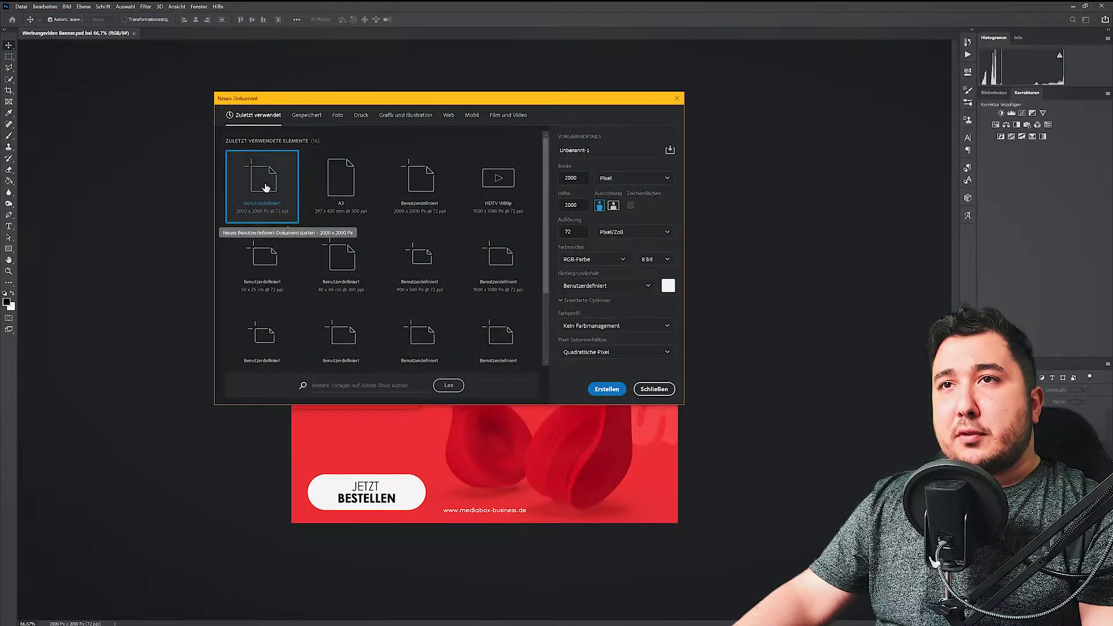
{"action": "left_click", "coordinate": [584, 178]}
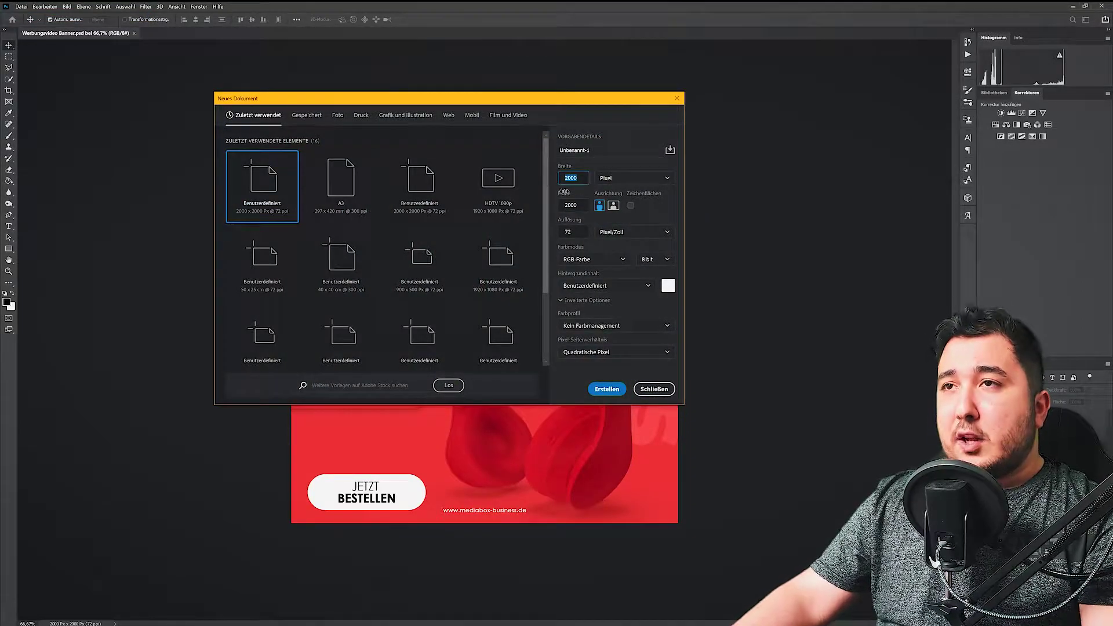
{"action": "left_click", "coordinate": [608, 150]}
{"action": "type", "text": "Tutorial Banner Video"}
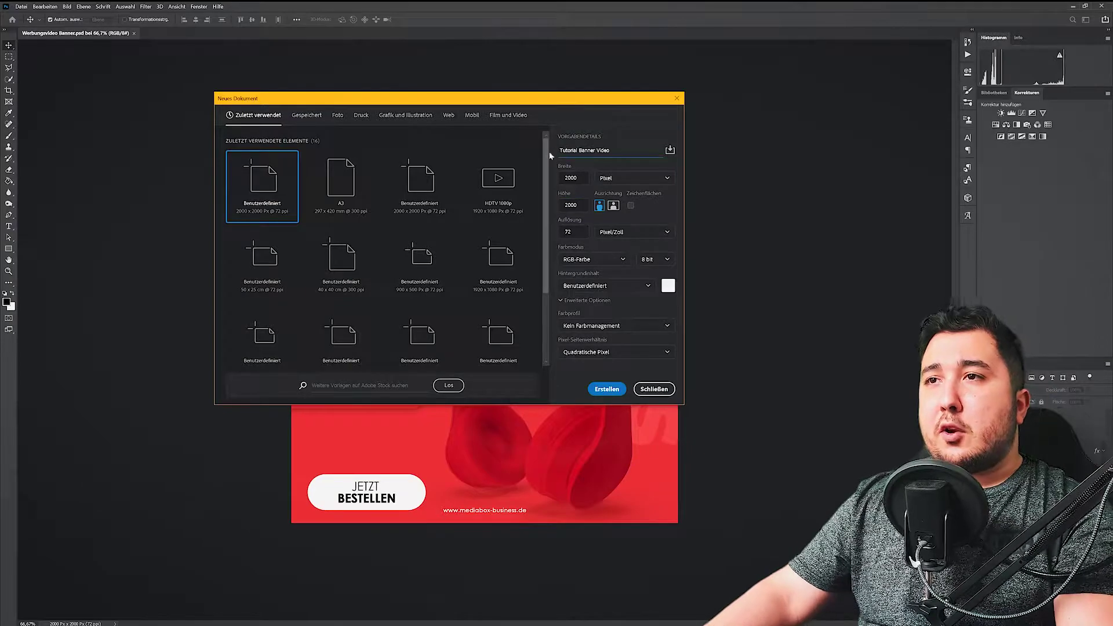
{"action": "left_click", "coordinate": [607, 389]}
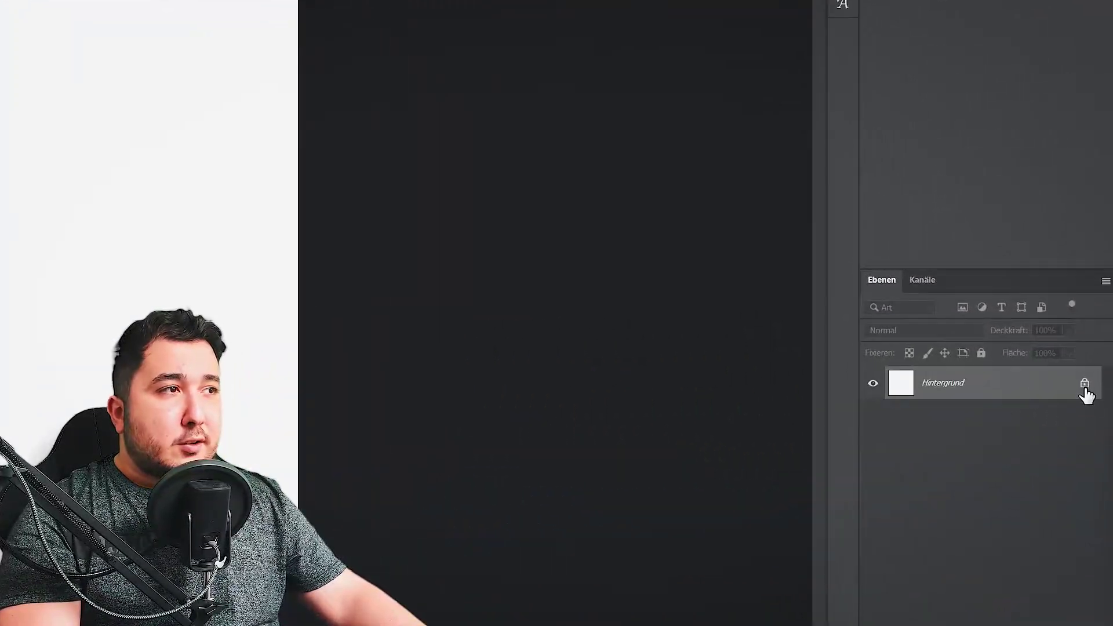
Unlock the background layer as BG and fill the whole canvas red with the Paint Bucket
{"action": "left_click", "coordinate": [1084, 383]}
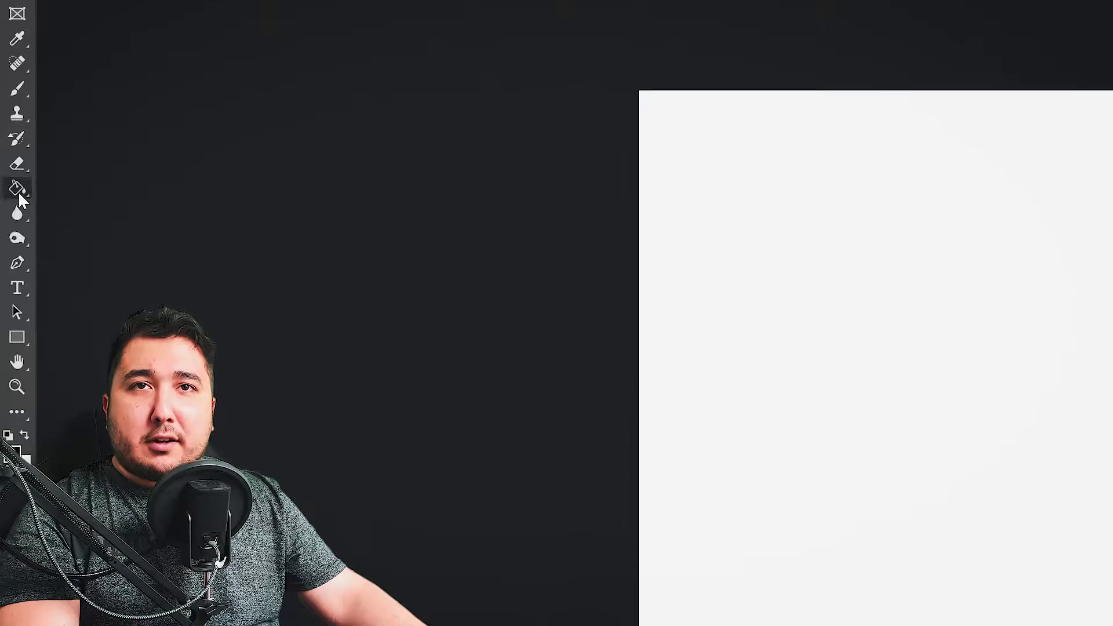
{"action": "left_click", "coordinate": [9, 181]}
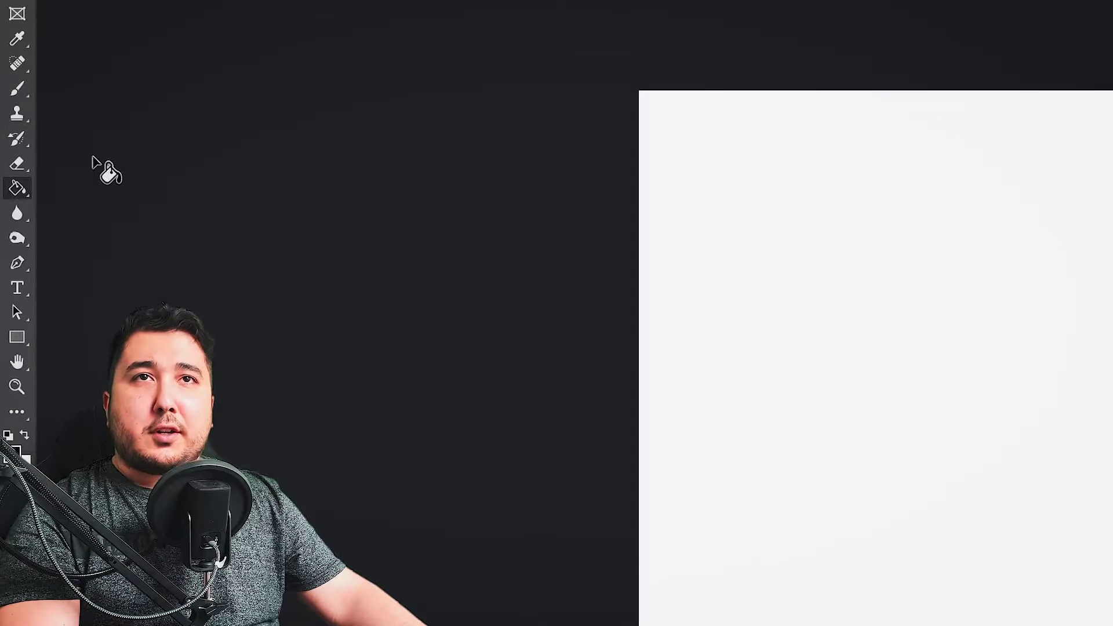
{"action": "right_click", "coordinate": [18, 191]}
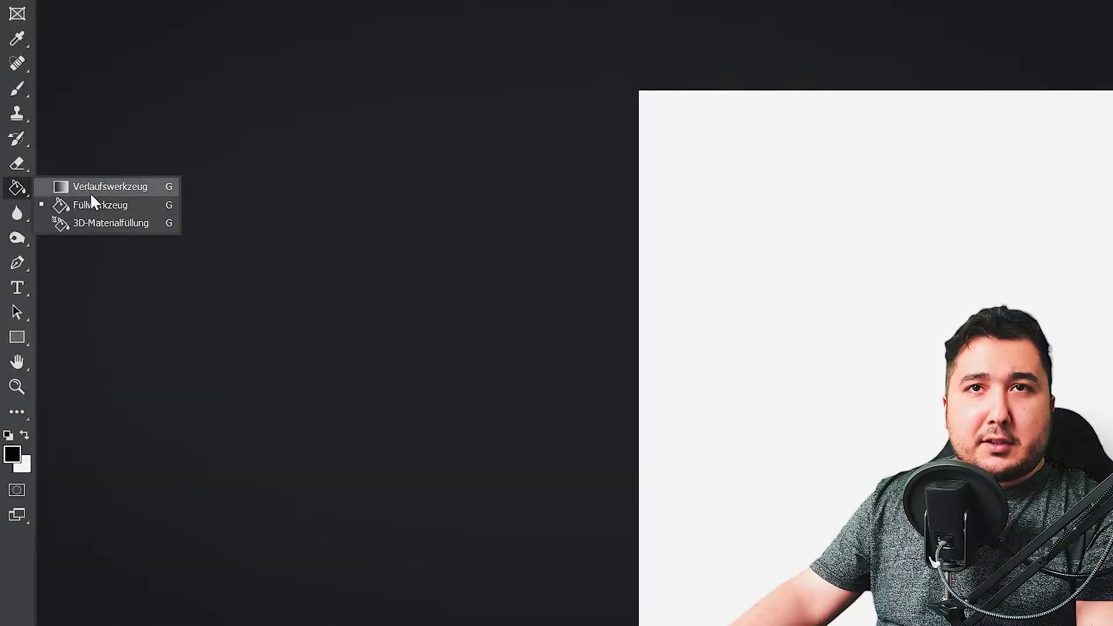
{"action": "left_click", "coordinate": [91, 193]}
{"action": "right_click", "coordinate": [18, 187]}
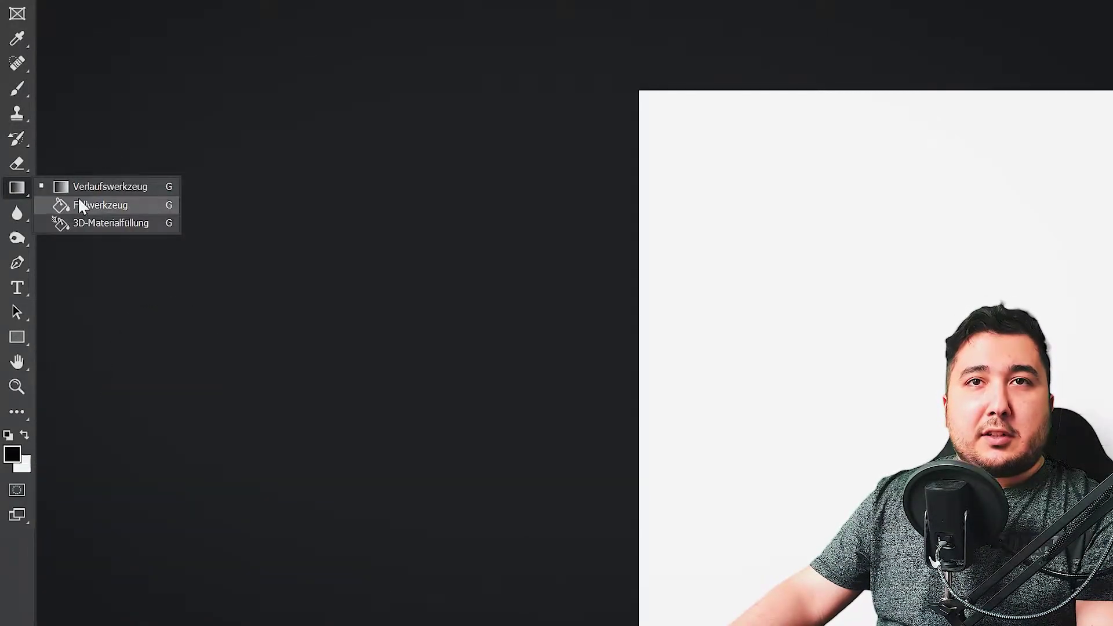
{"action": "left_click", "coordinate": [119, 210]}
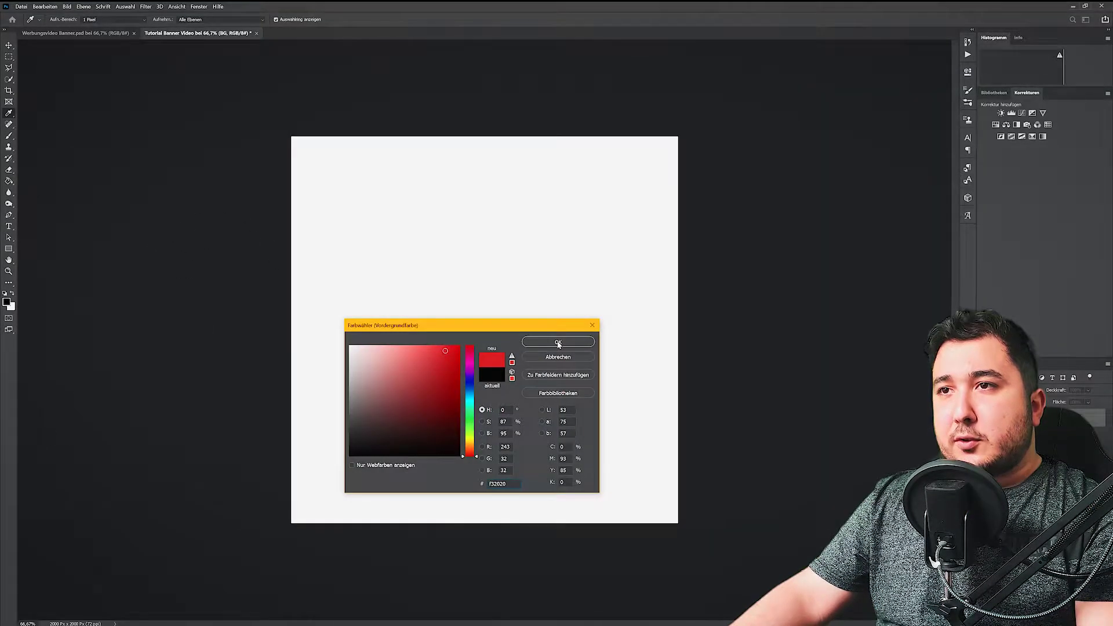
{"action": "left_click", "coordinate": [558, 342]}
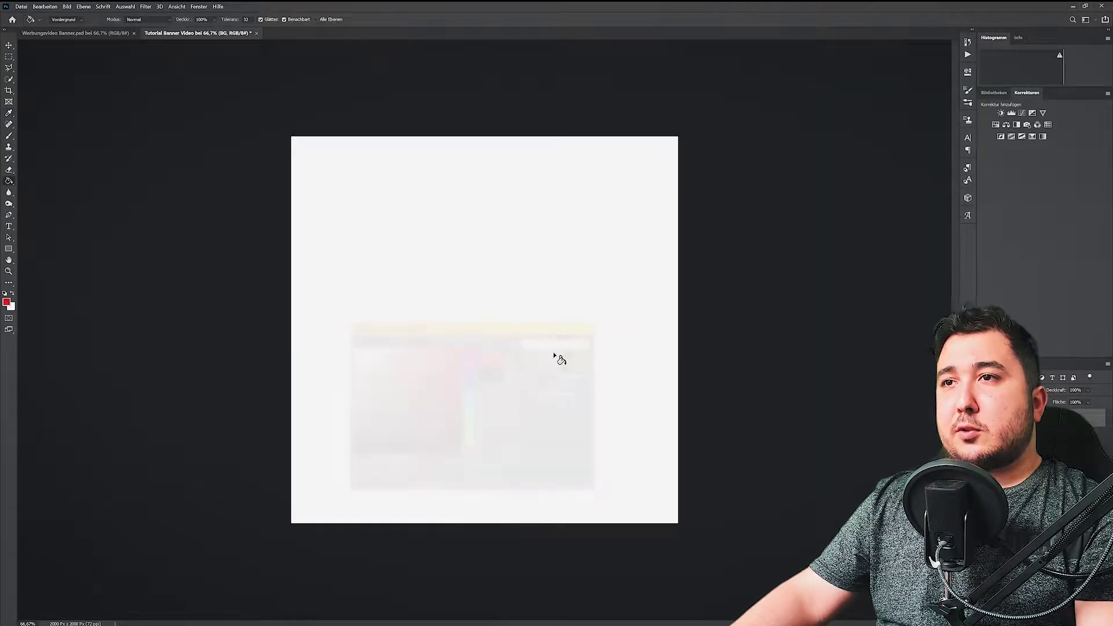
{"action": "left_click", "coordinate": [513, 294]}
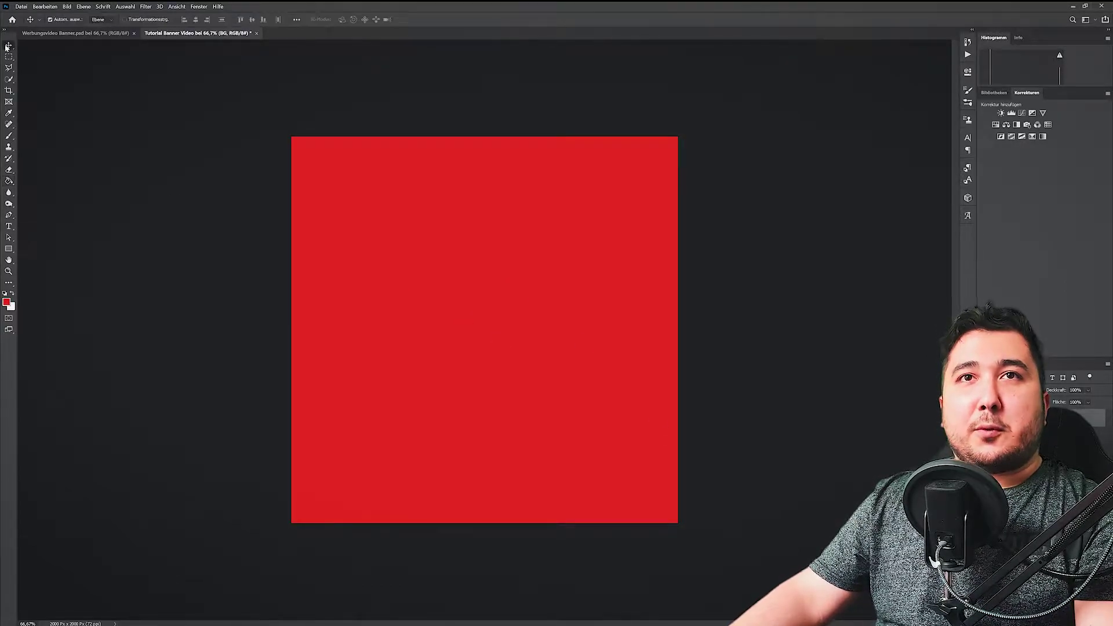
{"action": "key", "text": "ctrl+Tab"}
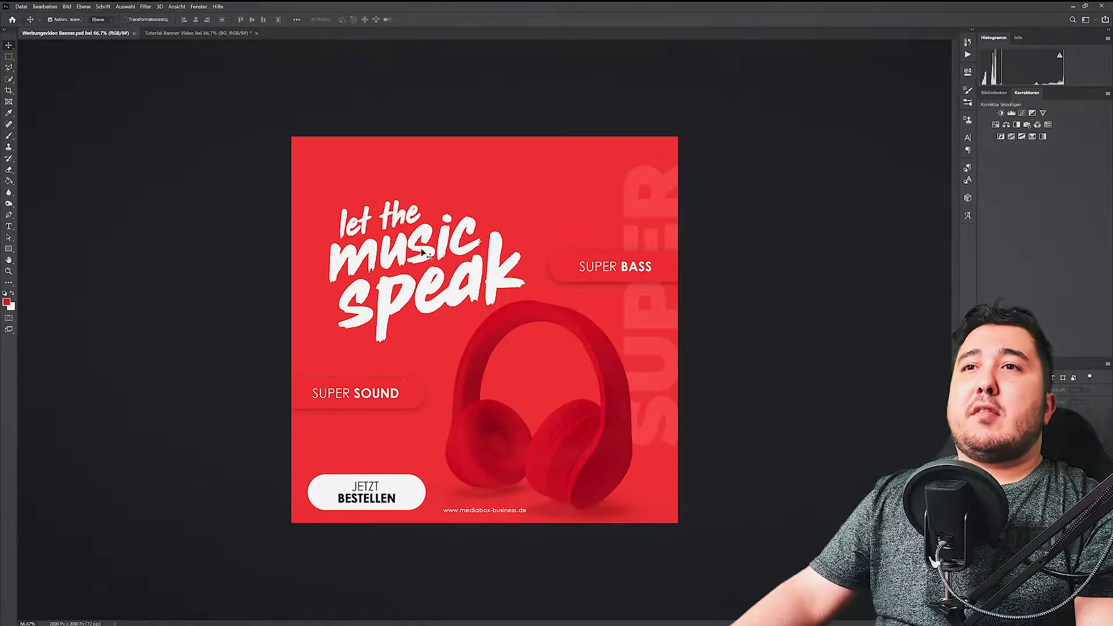
Add the 'let the' title text layer and set it in the Rush Hour font
{"action": "left_click", "coordinate": [183, 34]}
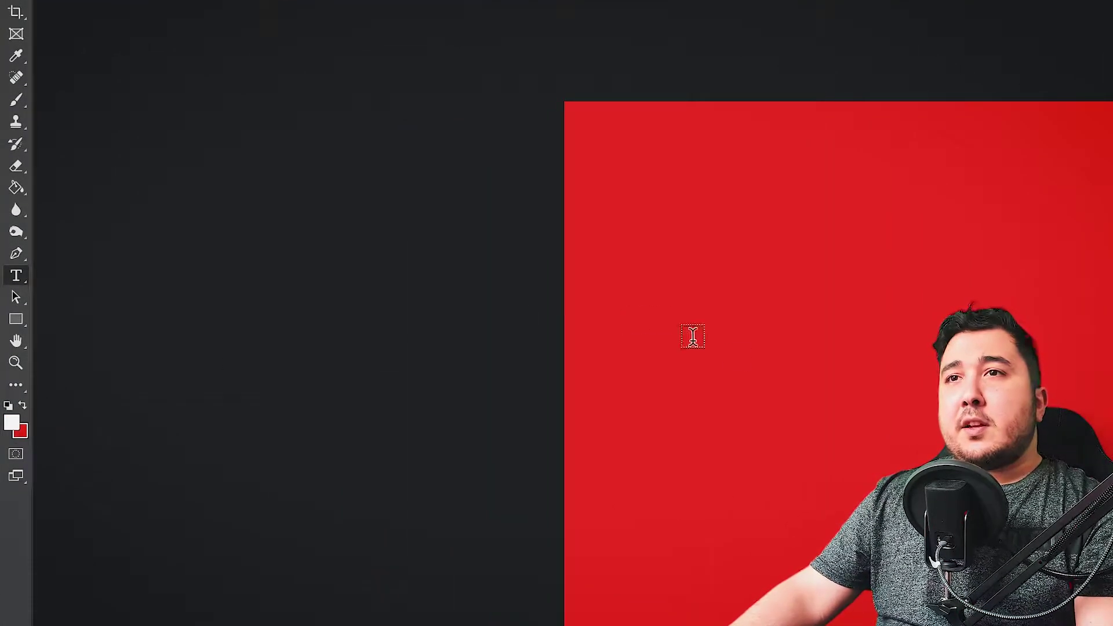
{"action": "left_click", "coordinate": [782, 376]}
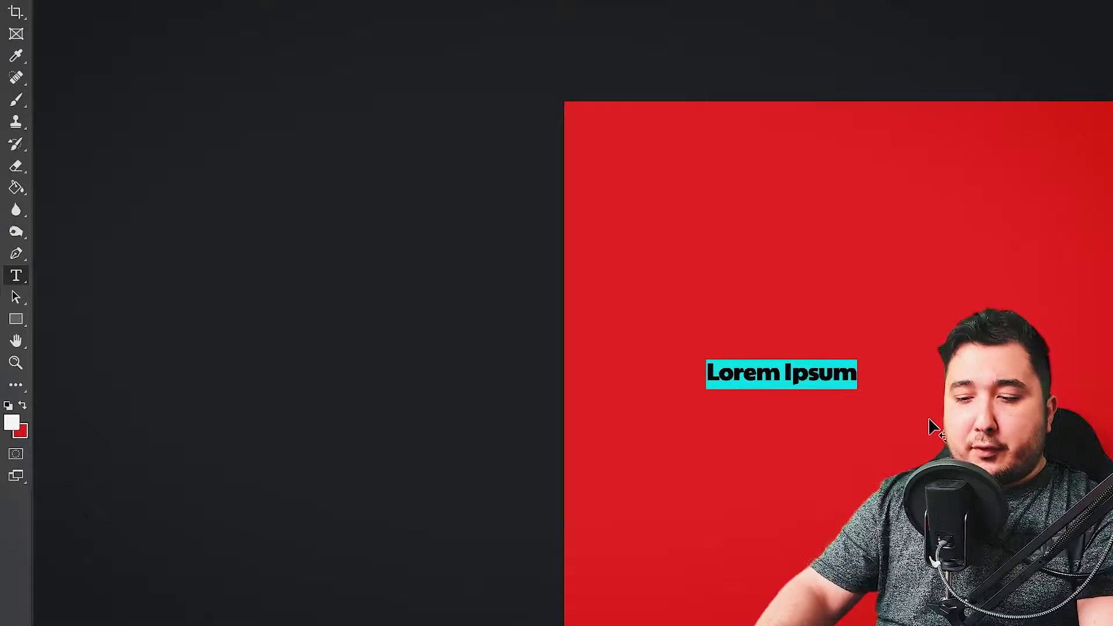
{"action": "type", "text": "Let"}
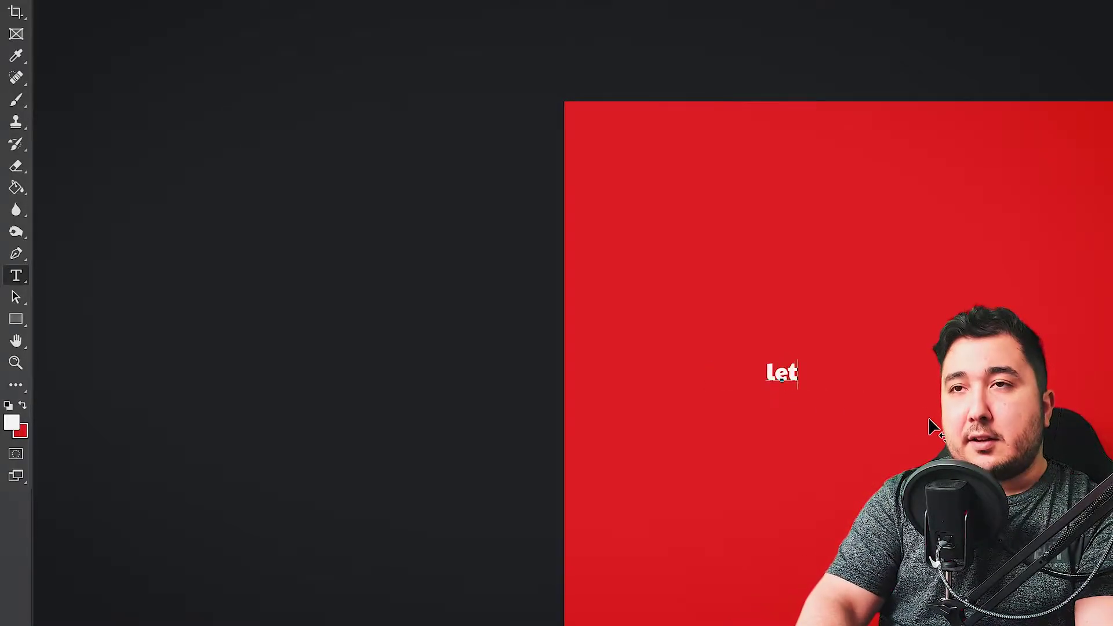
{"action": "type", "text": "e"}
{"action": "key", "text": "ctrl+a"}
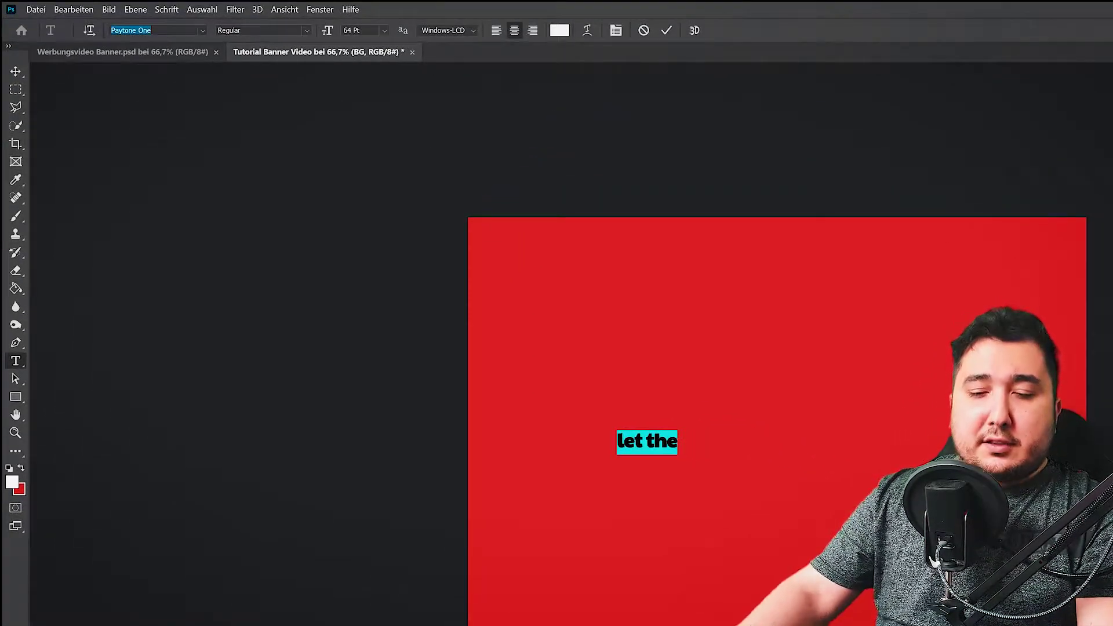
{"action": "type", "text": "rush"}
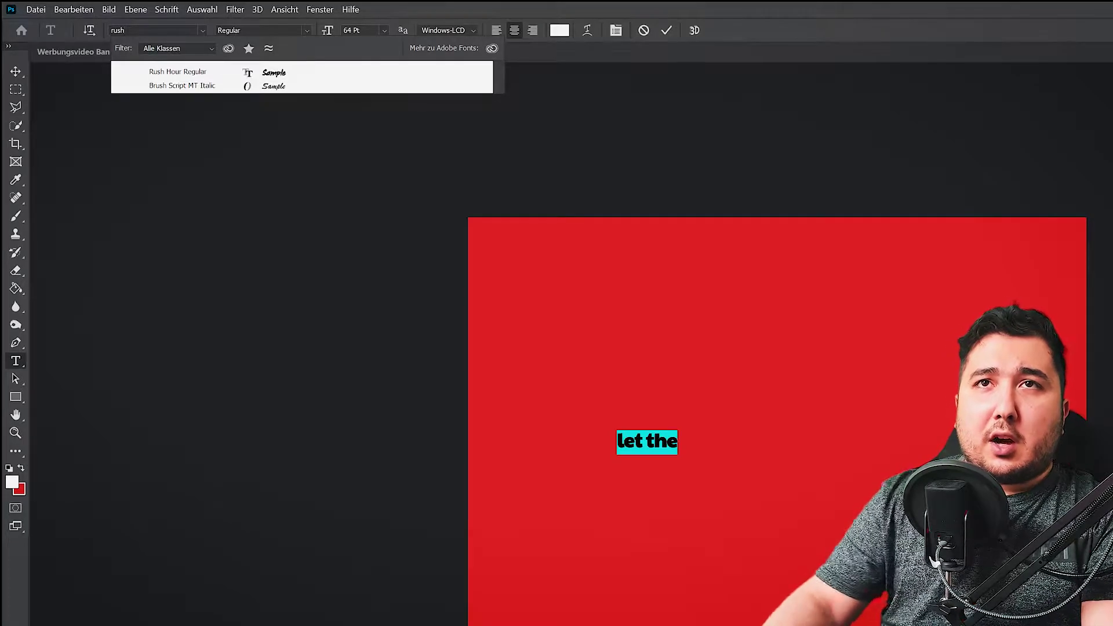
{"action": "left_click", "coordinate": [194, 72]}
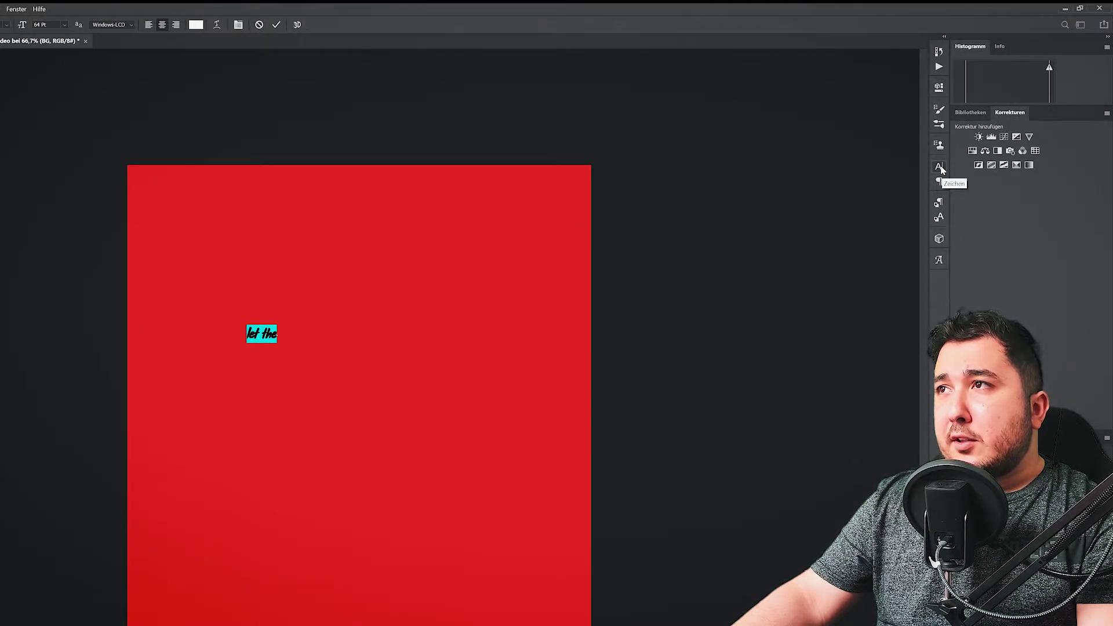
{"action": "left_click", "coordinate": [940, 166]}
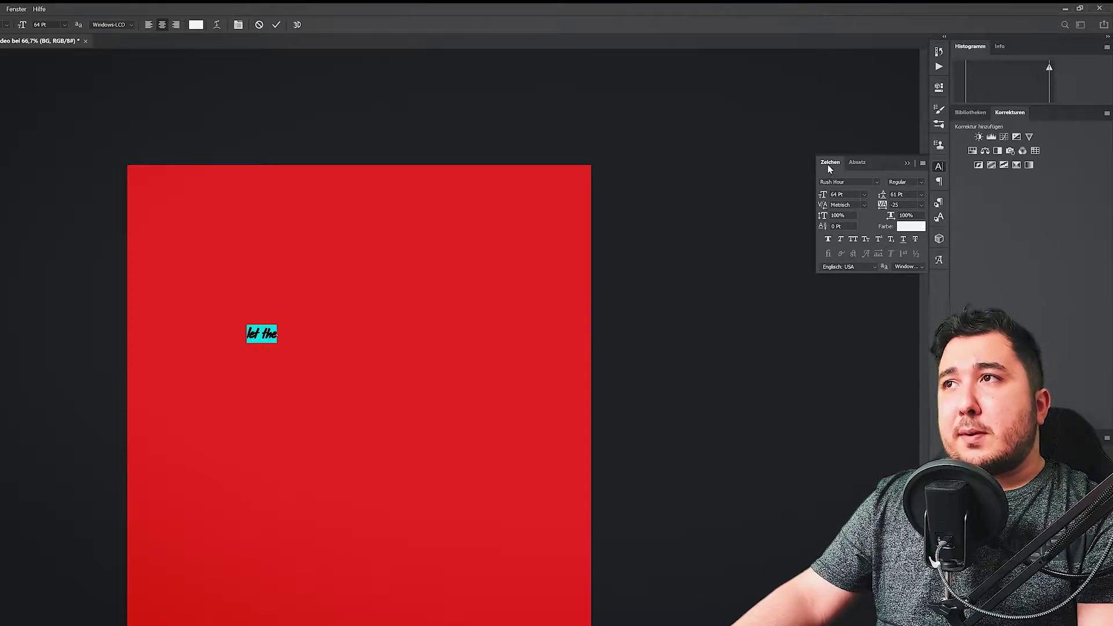
{"action": "left_click", "coordinate": [13, 8]}
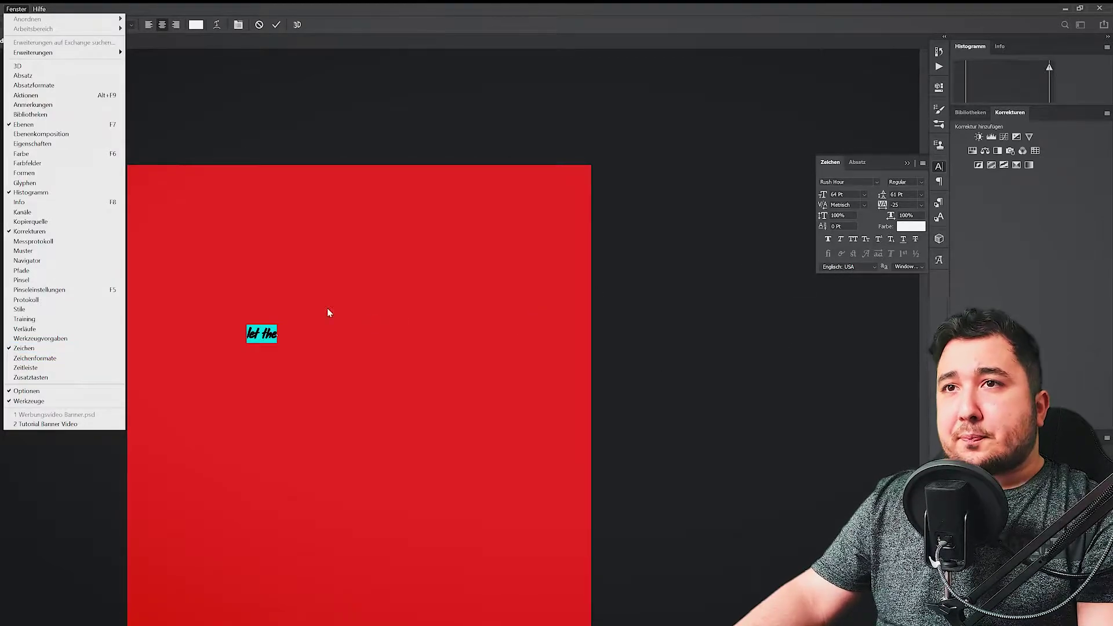
{"action": "left_click", "coordinate": [263, 339]}
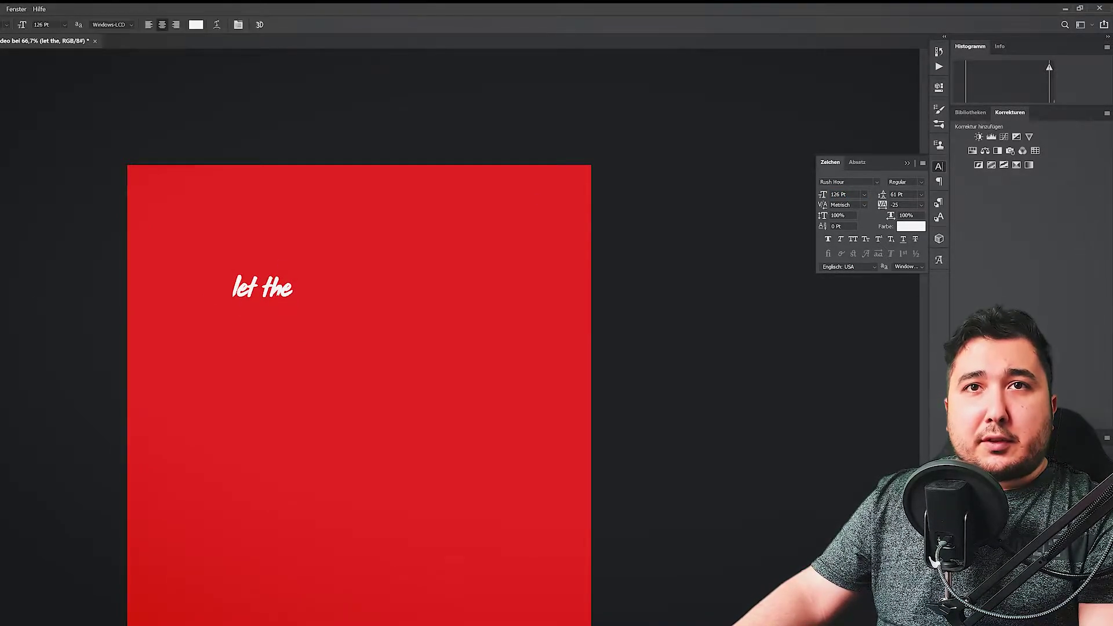
Add a 'music' text layer, then group the three title layers as 'Titles'
{"action": "left_click", "coordinate": [254, 393]}
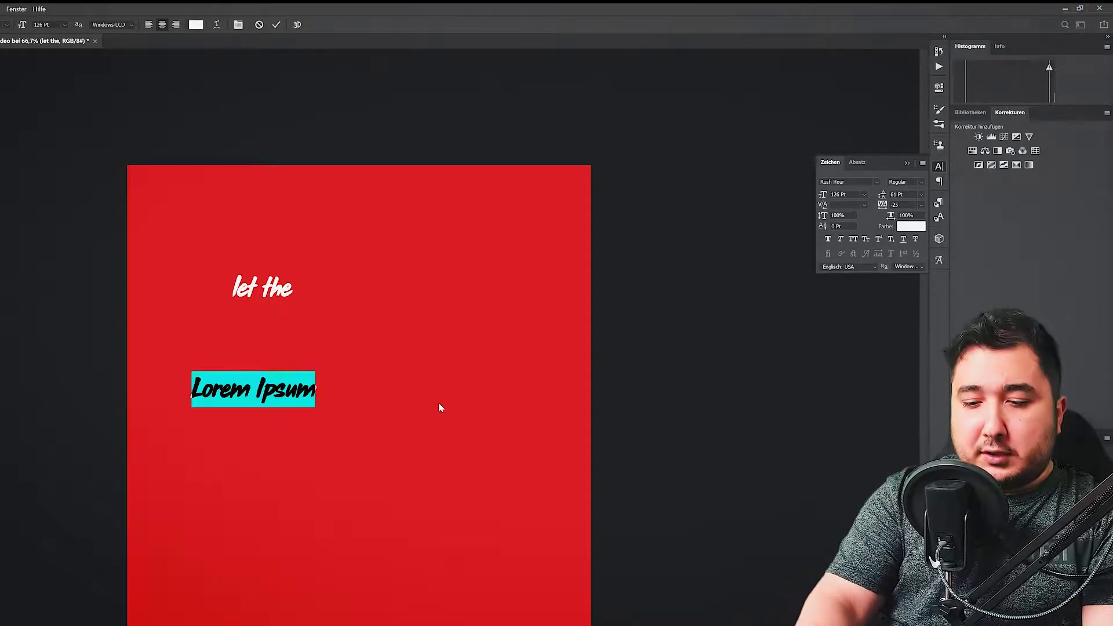
{"action": "type", "text": "music"}
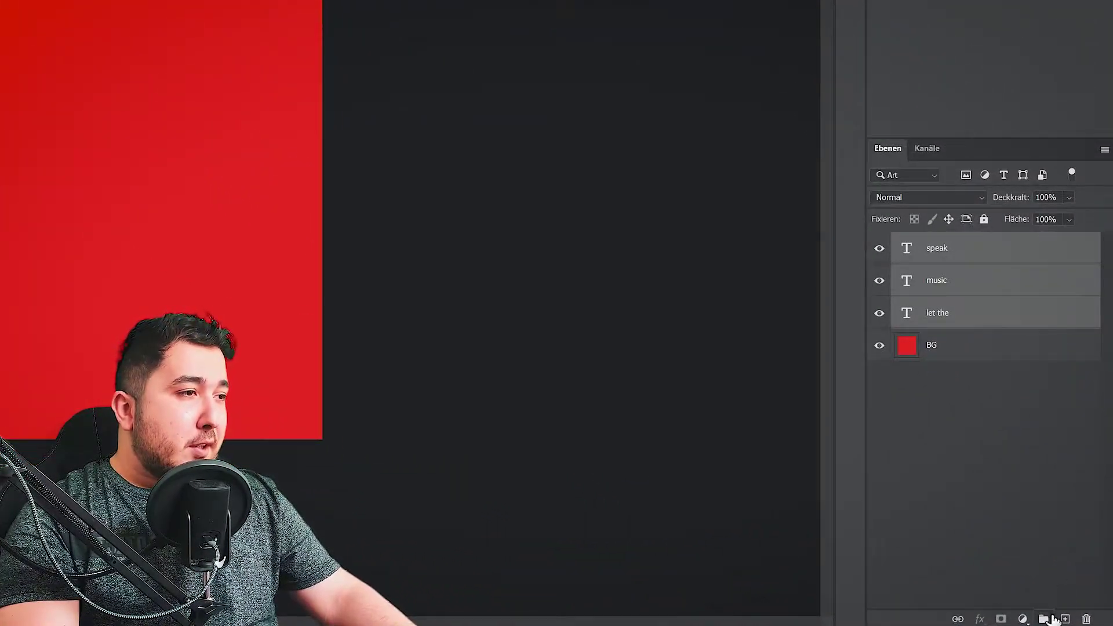
{"action": "left_click", "coordinate": [1044, 619]}
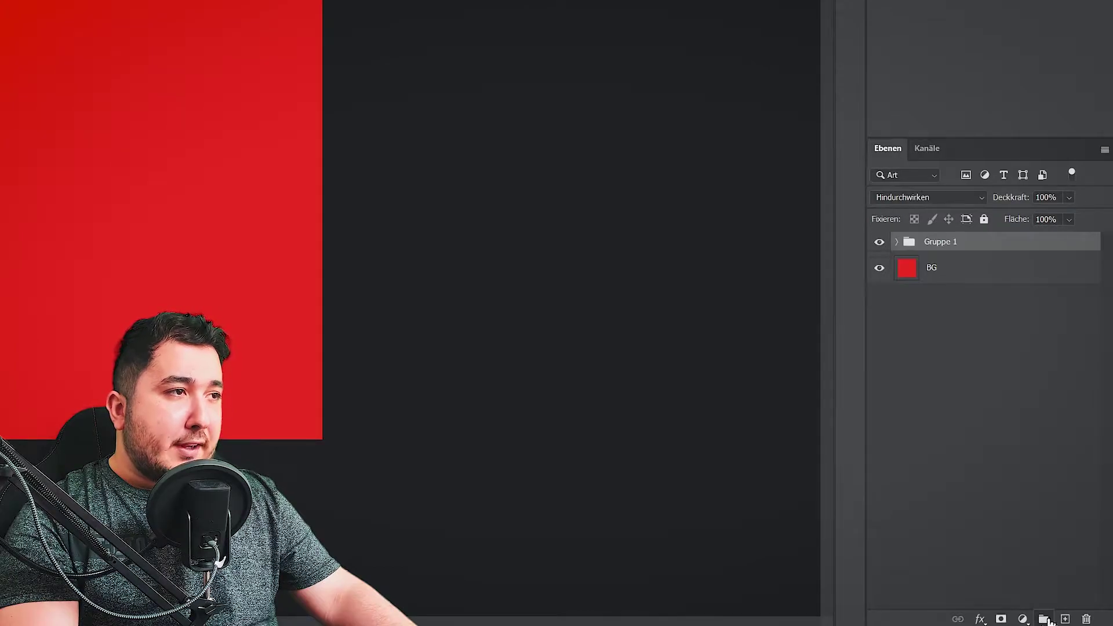
{"action": "double_click", "coordinate": [942, 241]}
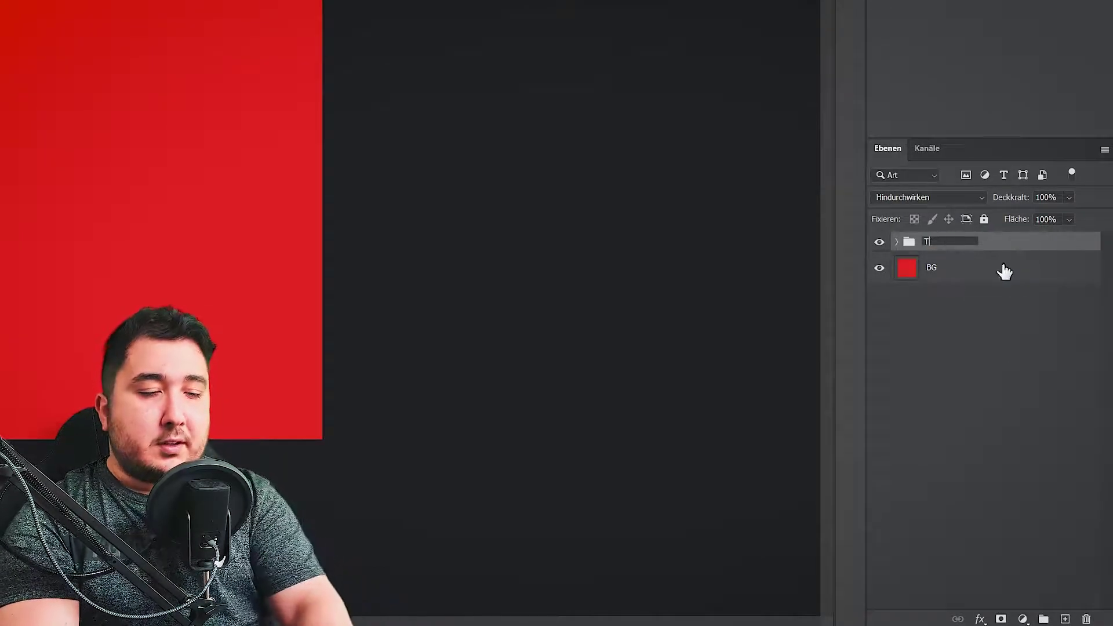
{"action": "type", "text": "Titles"}
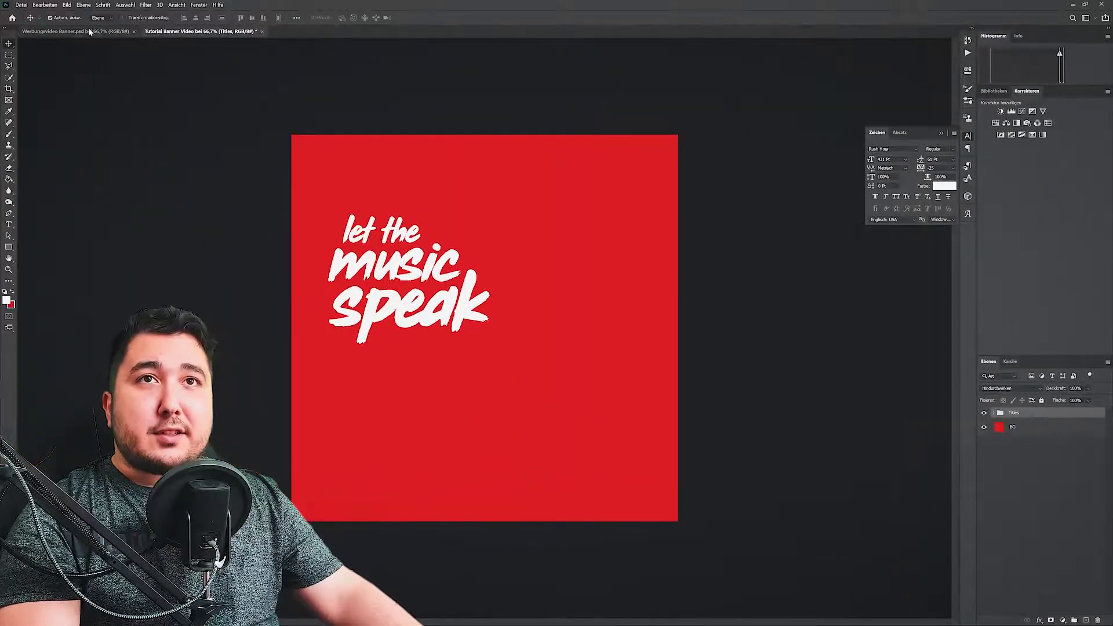
Draw a white rounded-rectangle bar near the bottom, shift it off the left edge, and reduce its height
{"action": "left_click", "coordinate": [86, 30]}
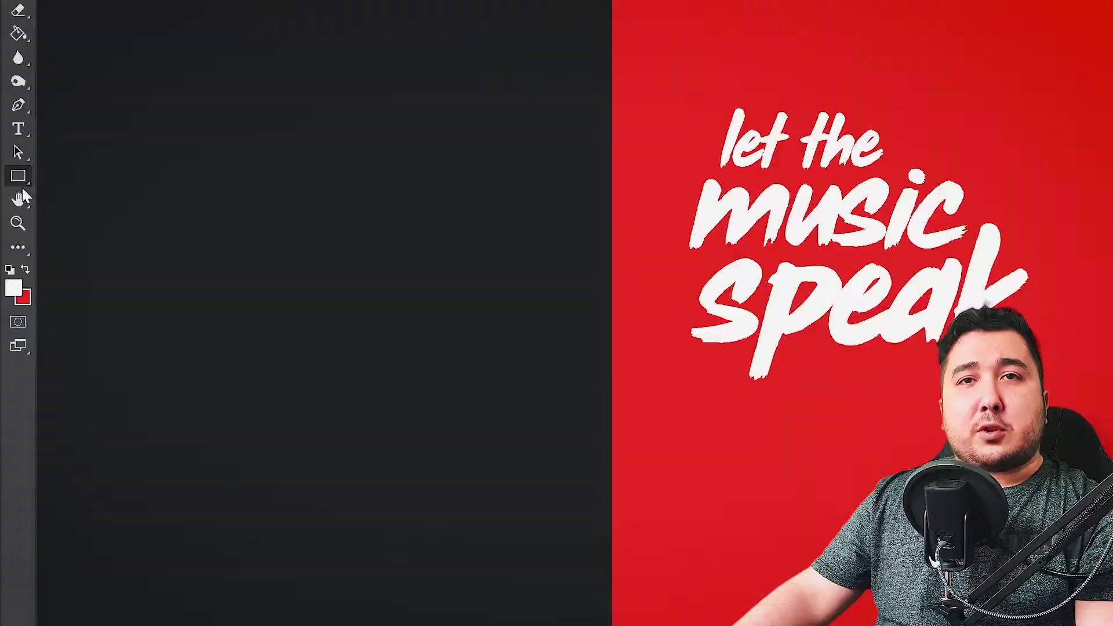
{"action": "left_click", "coordinate": [17, 176]}
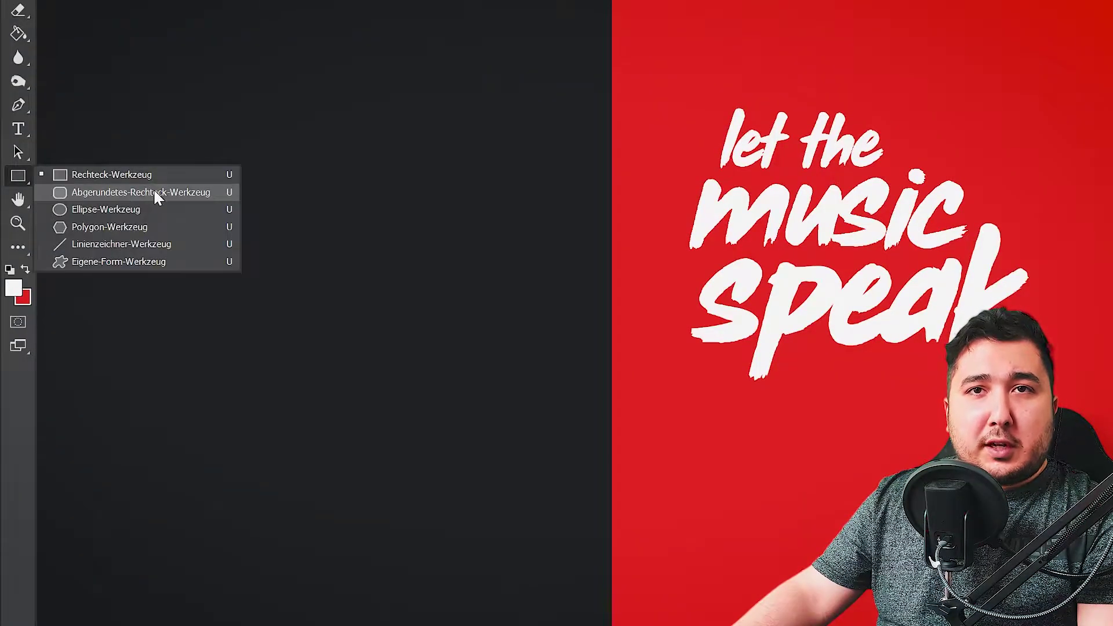
{"action": "left_click", "coordinate": [178, 195]}
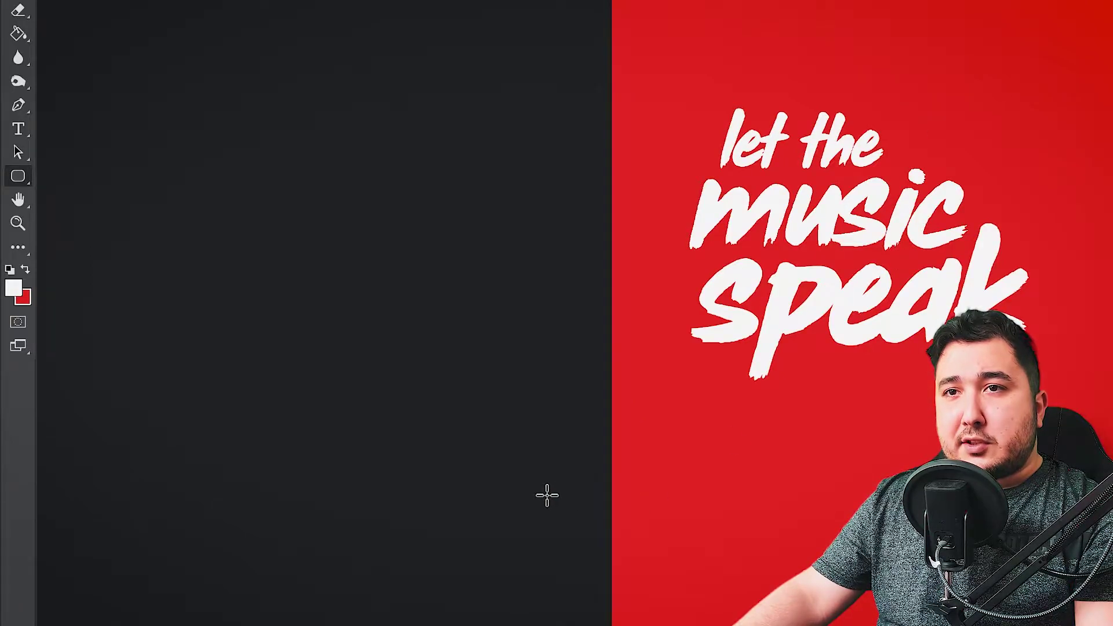
{"action": "left_click_drag", "start_coordinate": [546, 496], "coordinate": [968, 572]}
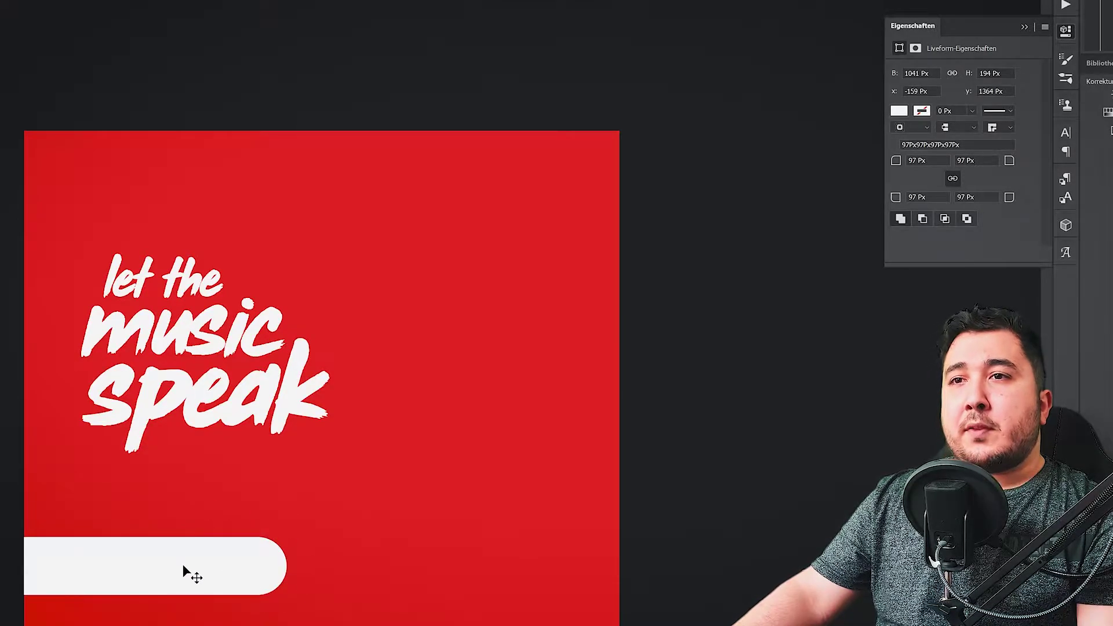
{"action": "mouse_move", "coordinate": [182, 570]}
{"action": "left_mouse_down"}
{"action": "mouse_move", "coordinate": [154, 559]}
{"action": "mouse_move", "coordinate": [179, 590]}
{"action": "left_mouse_up"}
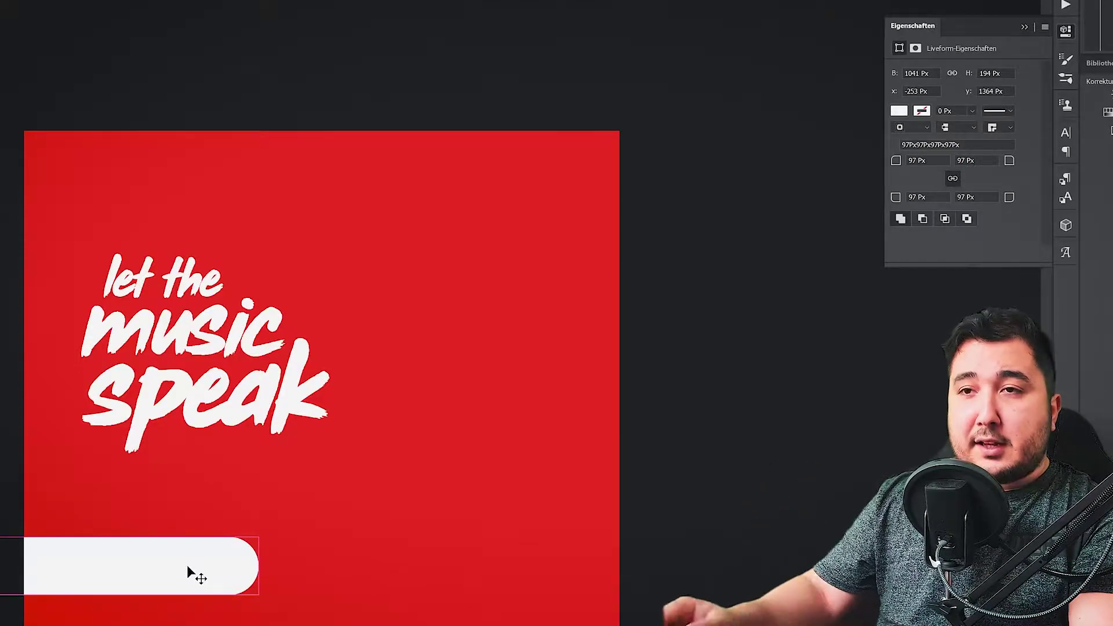
{"action": "key", "text": "ctrl+t"}
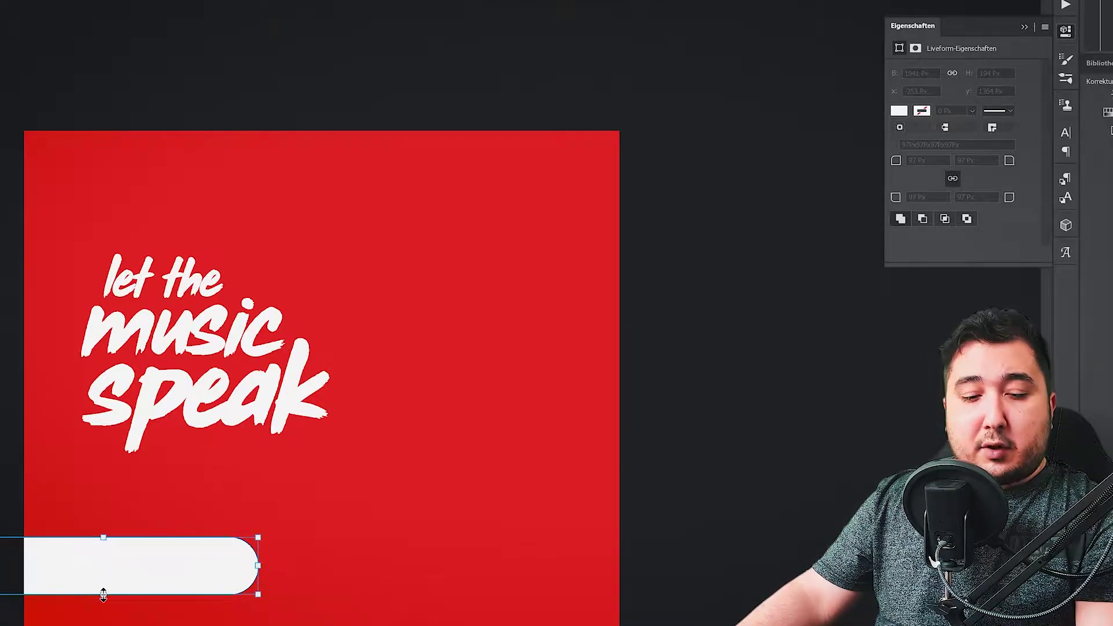
{"action": "left_click_drag", "start_coordinate": [103, 594], "coordinate": [101, 586]}
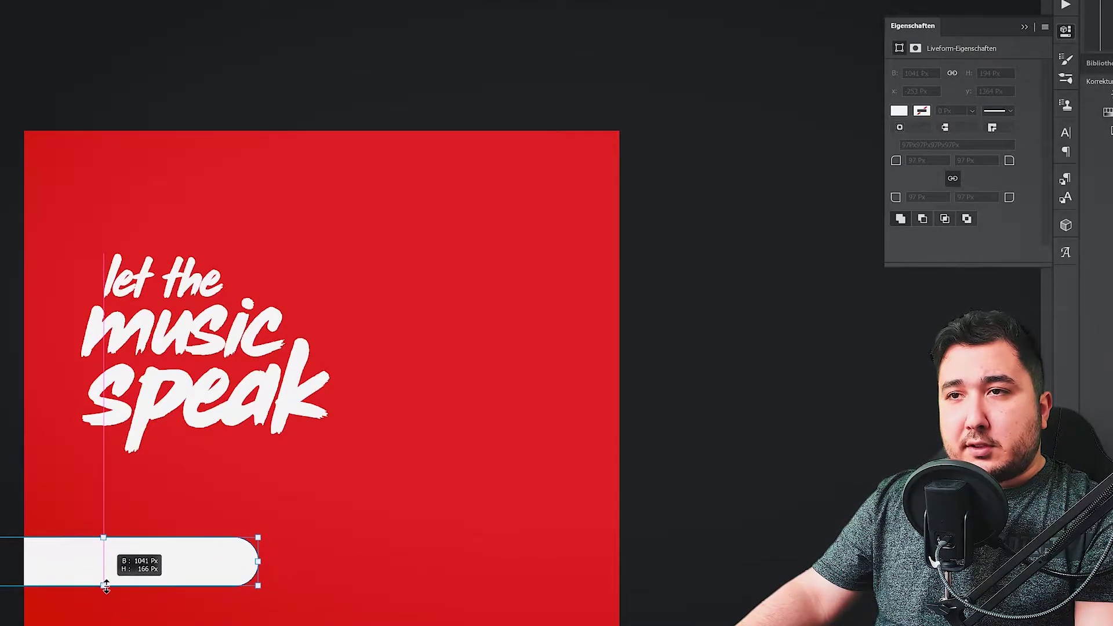
{"action": "key", "text": "Return"}
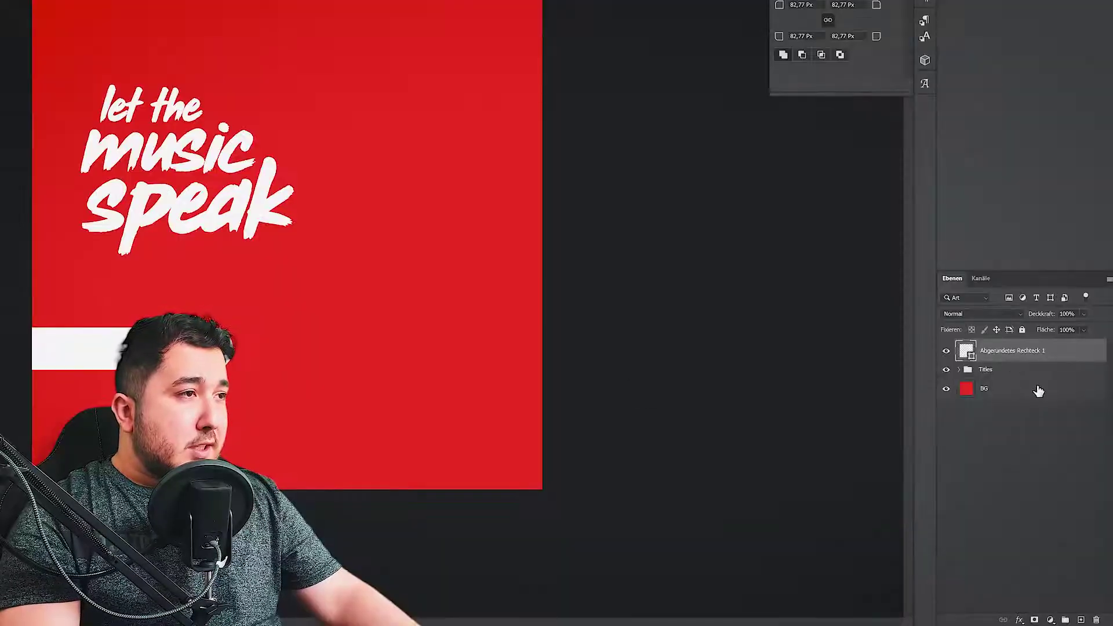
Give the bar a Color Overlay in red f32020 and a 49 px drop shadow at 24% opacity
{"action": "double_click", "coordinate": [1073, 357]}
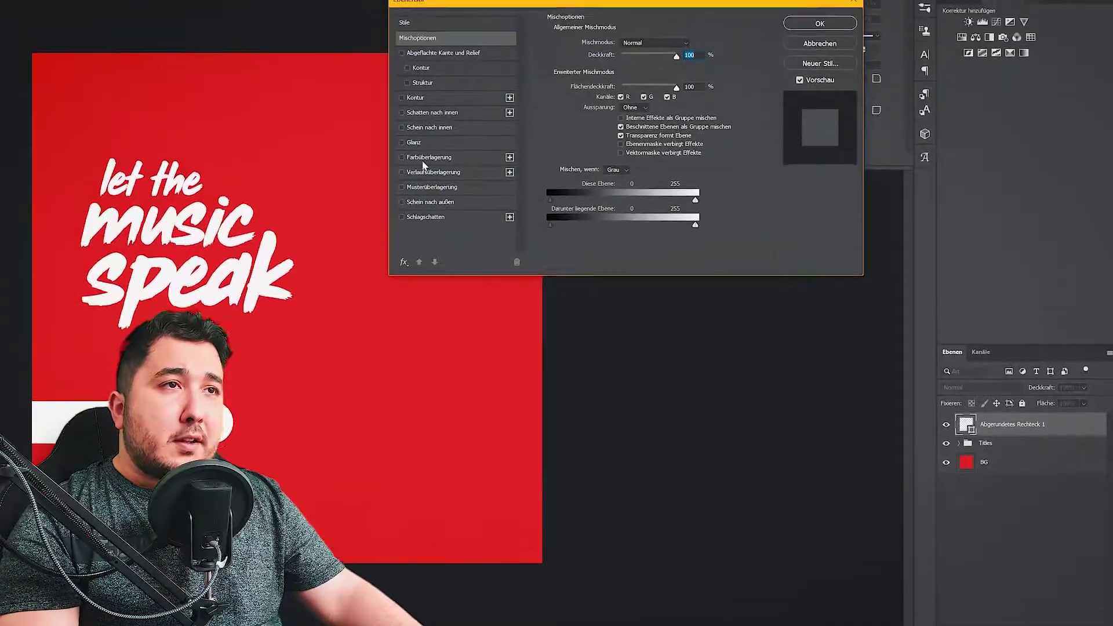
{"action": "left_click", "coordinate": [426, 120]}
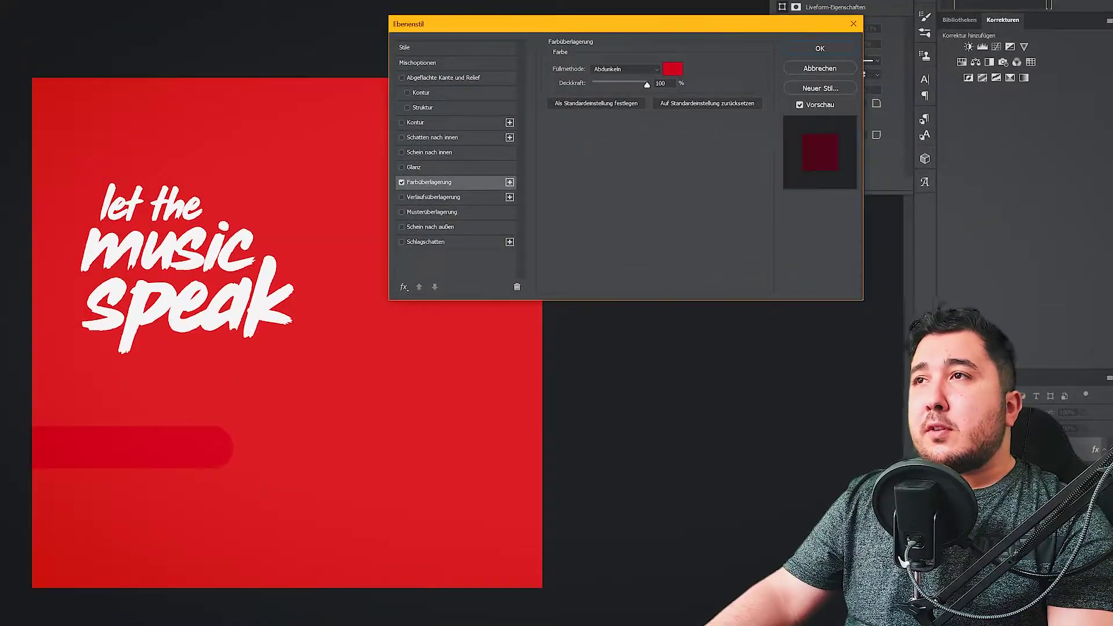
{"action": "left_click", "coordinate": [673, 69]}
{"action": "left_click", "coordinate": [318, 126]}
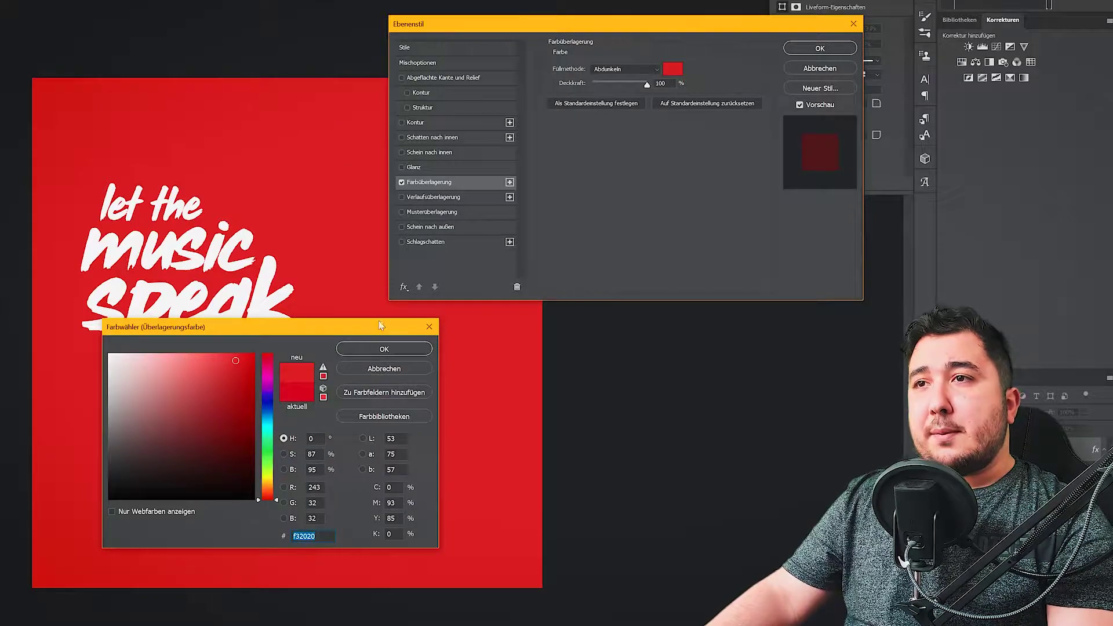
{"action": "left_click", "coordinate": [381, 350]}
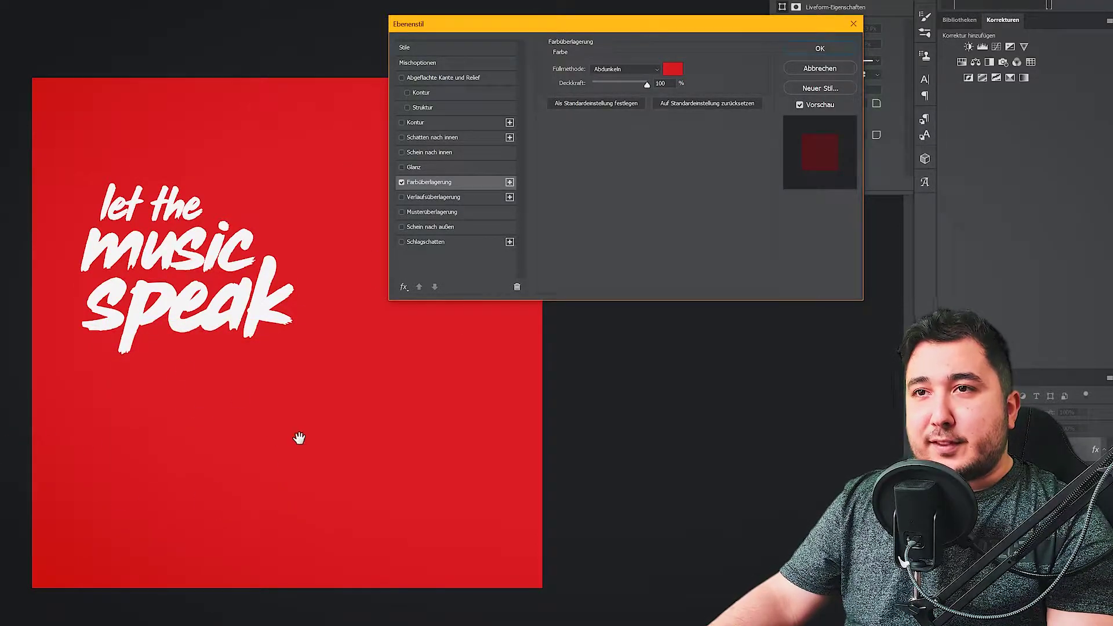
{"action": "left_click", "coordinate": [406, 244]}
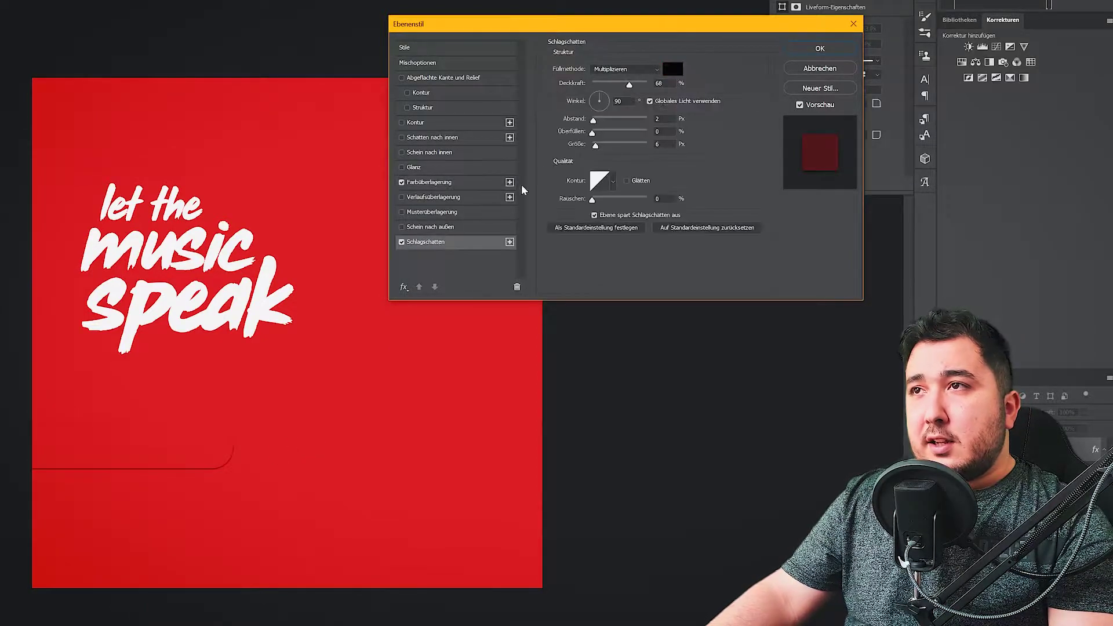
{"action": "left_click_drag", "start_coordinate": [594, 145], "coordinate": [606, 145]}
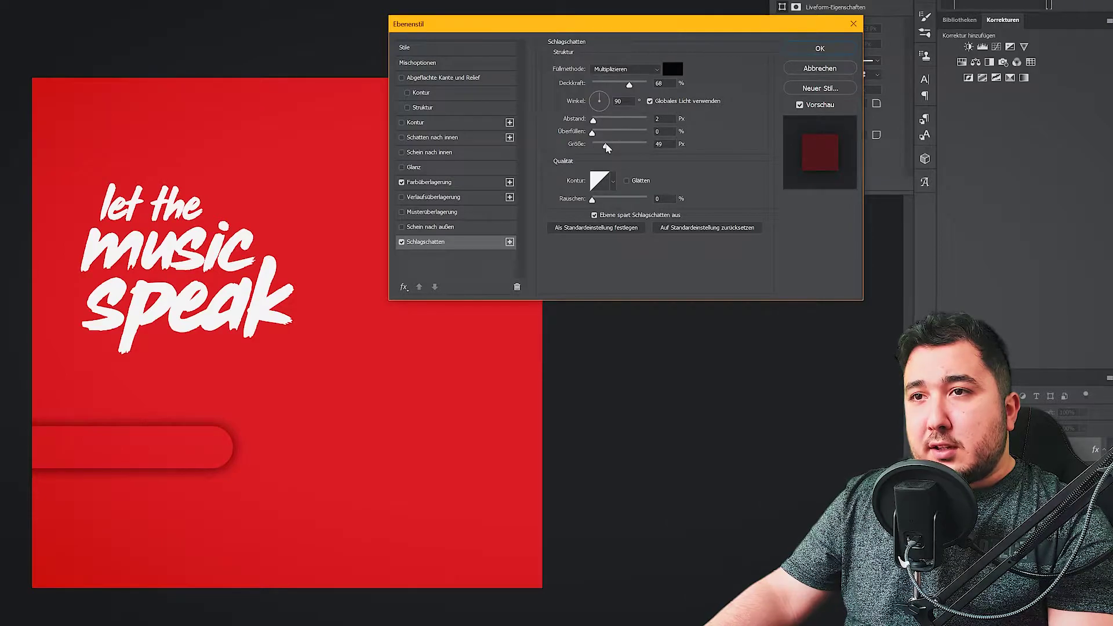
{"action": "left_click_drag", "start_coordinate": [630, 84], "coordinate": [609, 85]}
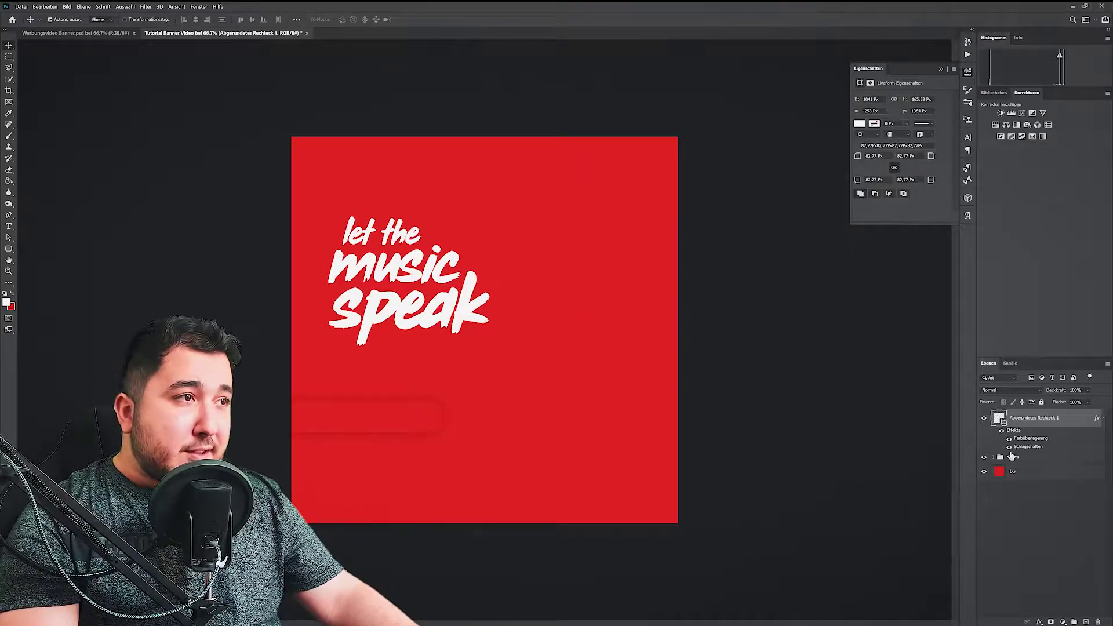
Duplicate the red bar layer and move the copy to the banner's upper-right edge
{"action": "left_click", "coordinate": [1103, 419]}
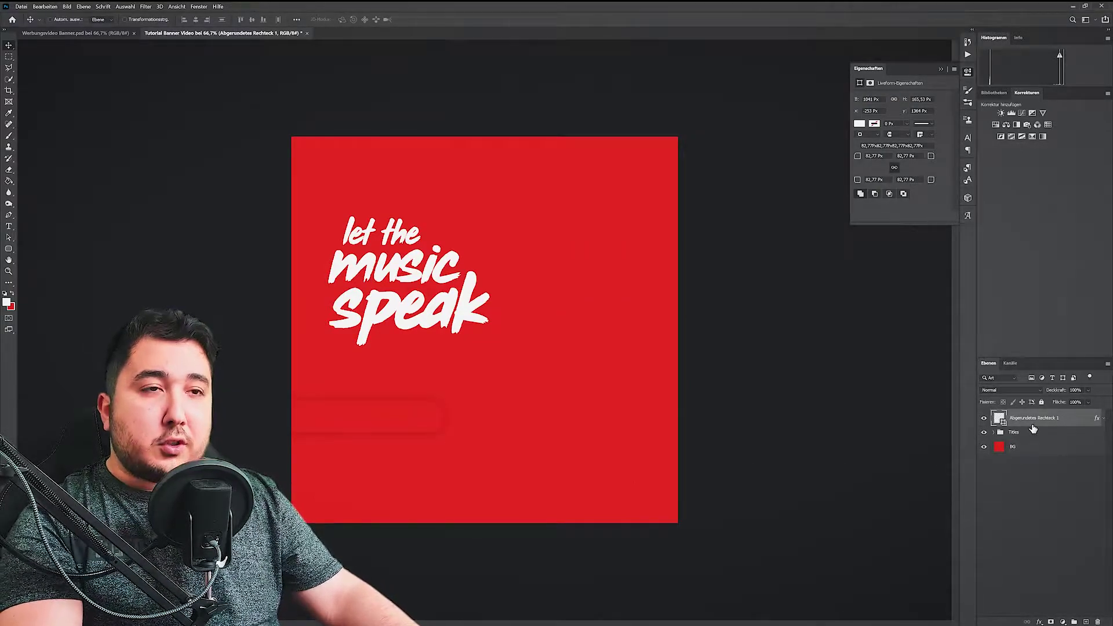
{"action": "key", "text": "ctrl+j"}
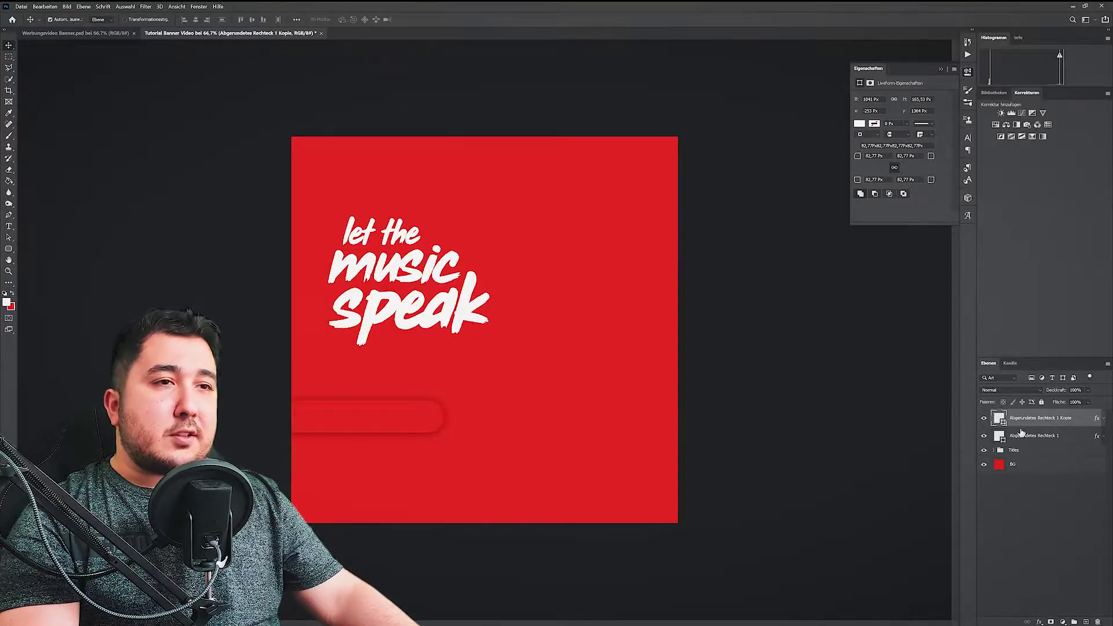
{"action": "mouse_move", "coordinate": [351, 422]}
{"action": "left_mouse_down"}
{"action": "mouse_move", "coordinate": [607, 272]}
{"action": "mouse_move", "coordinate": [651, 225]}
{"action": "left_mouse_up"}
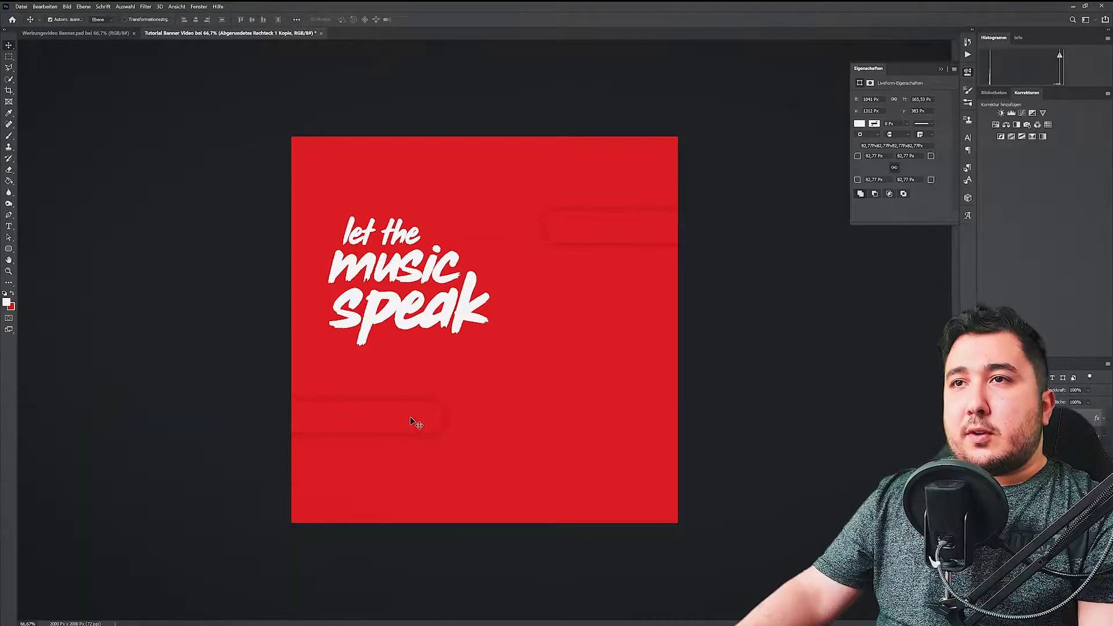
{"action": "left_click", "coordinate": [66, 33]}
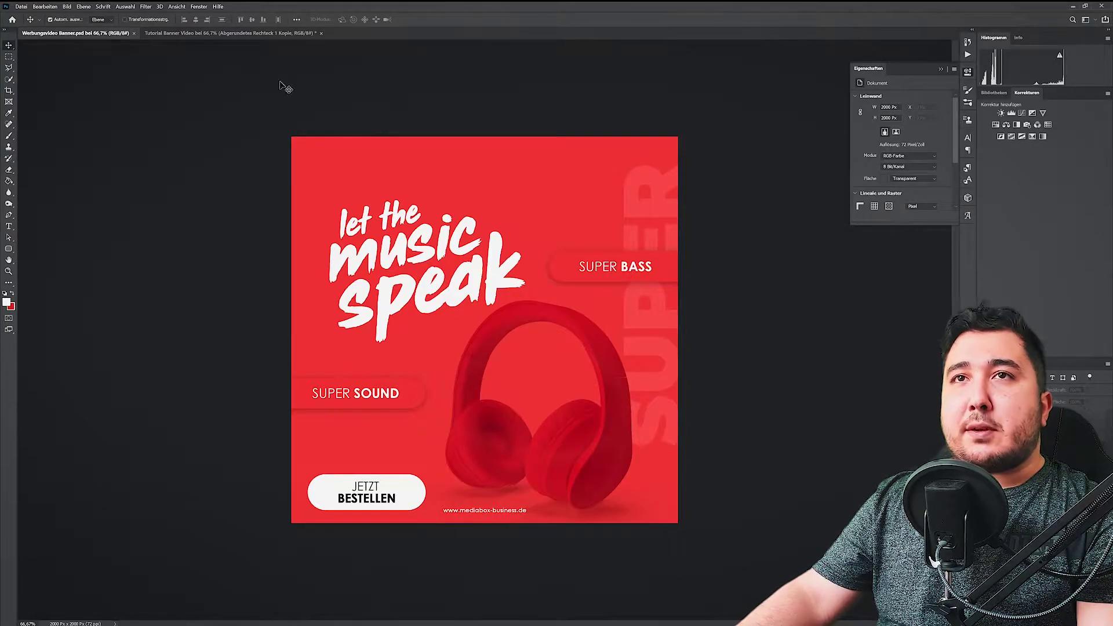
{"action": "left_click", "coordinate": [231, 33]}
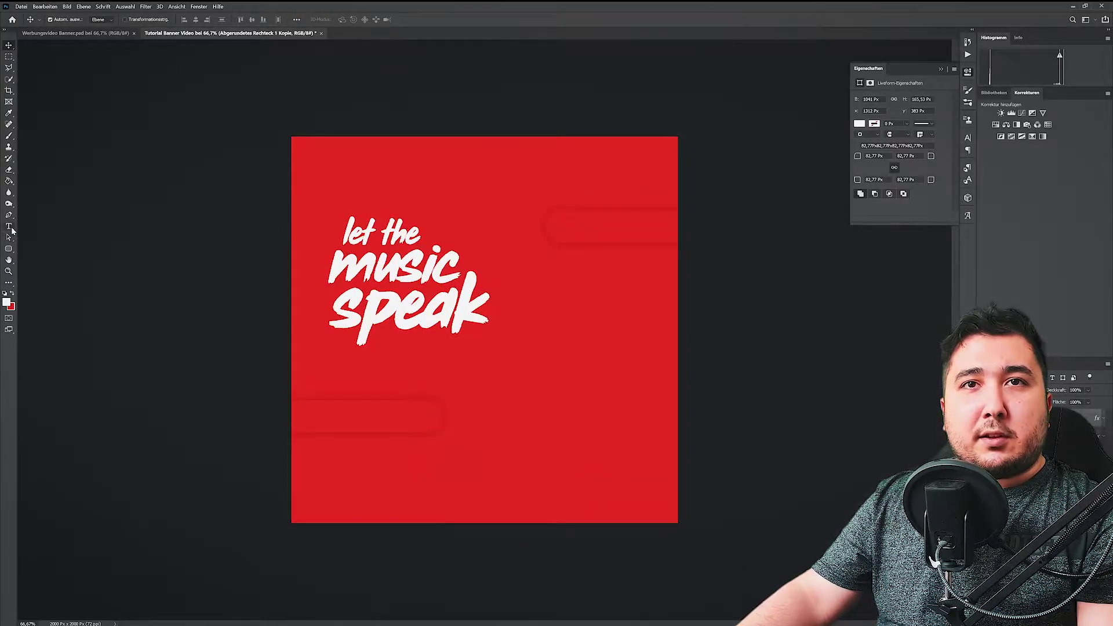
Copy the SUPER SOUND label onto the upper-right bar and change it to SUPER BASS
{"action": "key", "text": "t"}
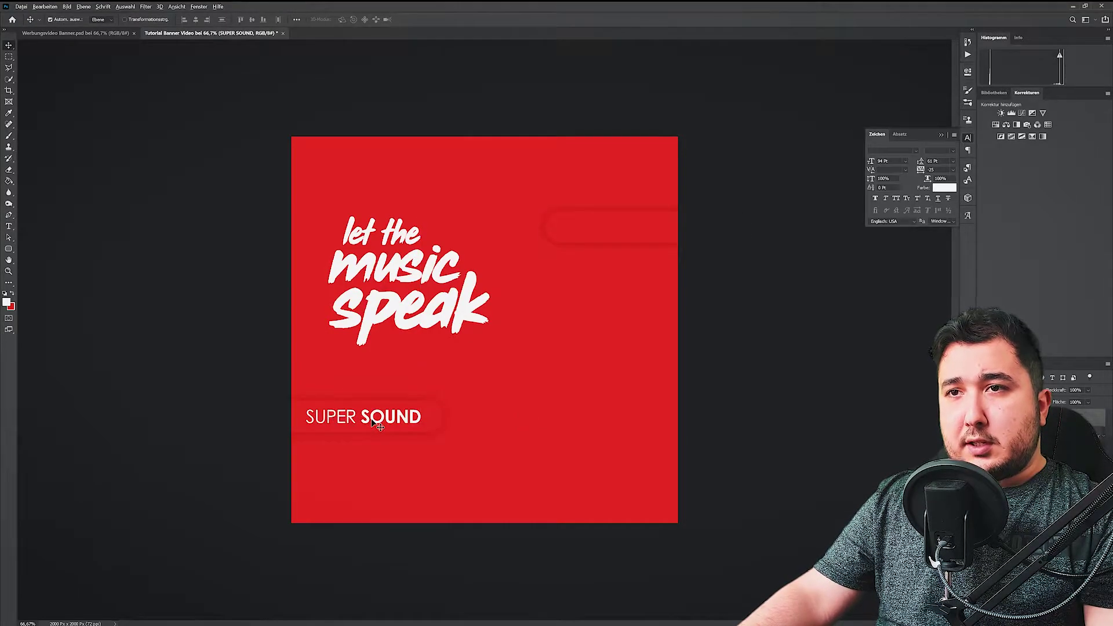
{"action": "scroll", "coordinate": [378, 422], "scroll_direction": "up", "scroll_amount": 3}
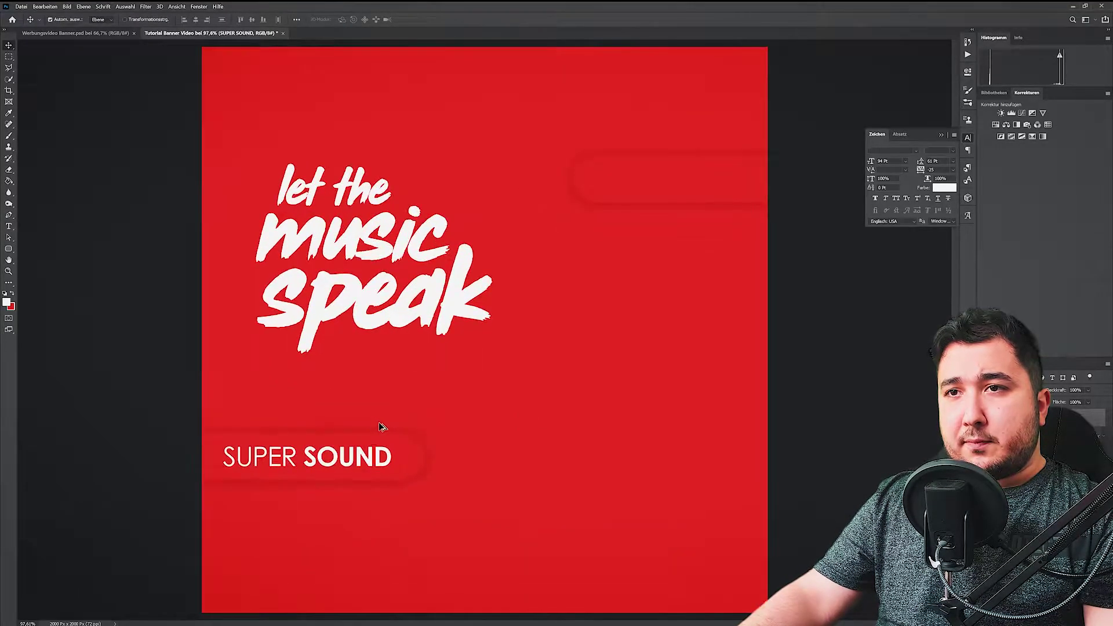
{"action": "scroll", "coordinate": [387, 423], "scroll_direction": "down", "scroll_amount": 1}
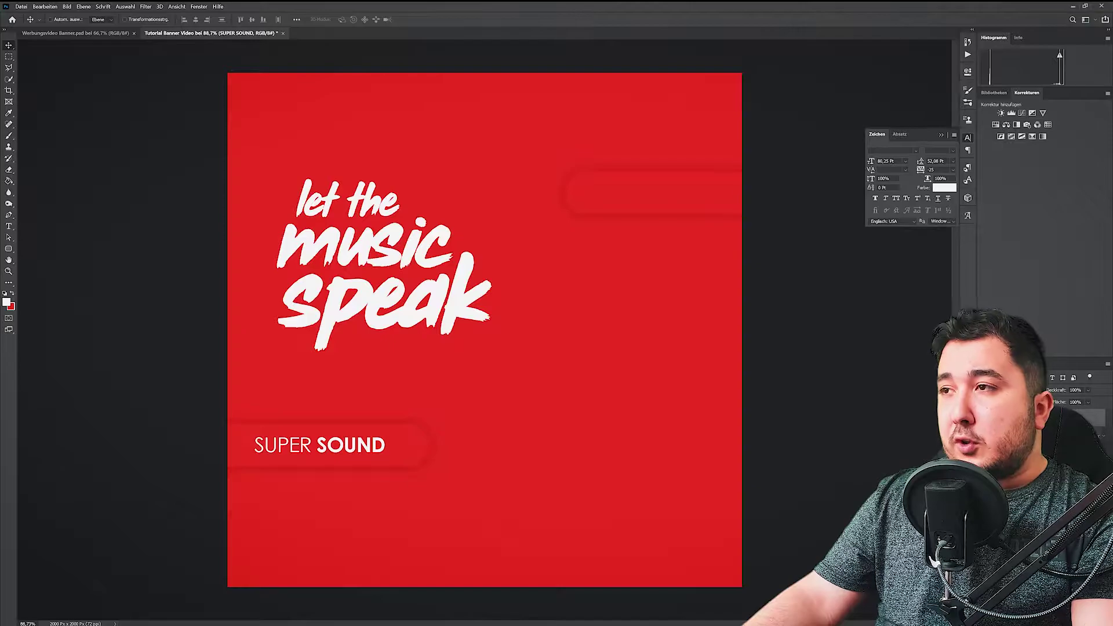
{"action": "mouse_move", "coordinate": [336, 444]}
{"action": "left_mouse_down"}
{"action": "mouse_move", "coordinate": [681, 195]}
{"action": "mouse_move", "coordinate": [671, 193]}
{"action": "left_mouse_up"}
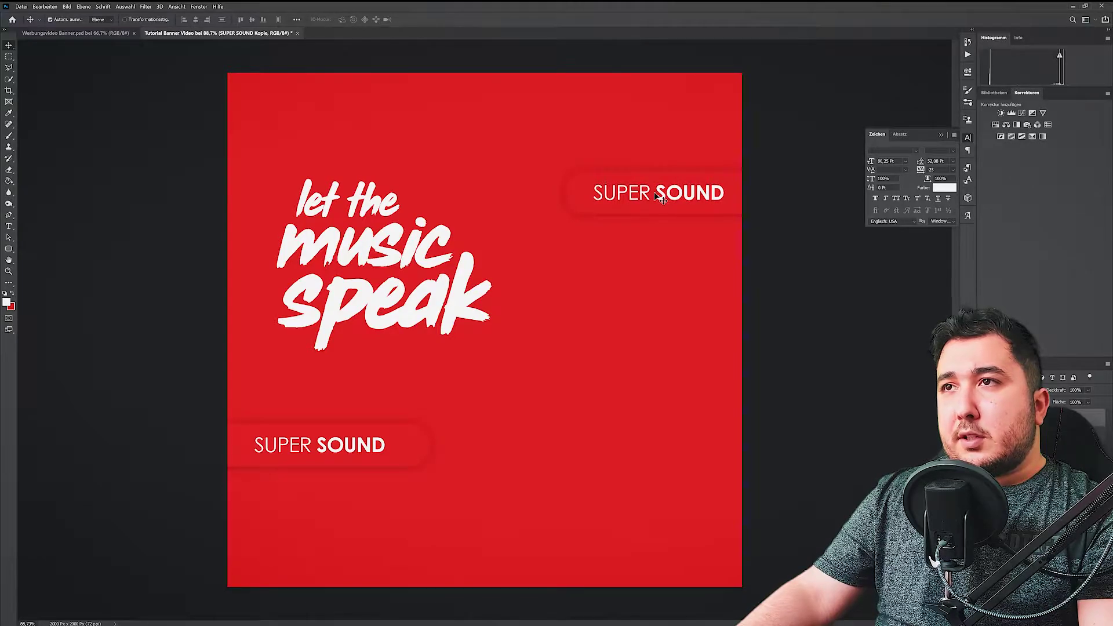
{"action": "double_click", "coordinate": [629, 194]}
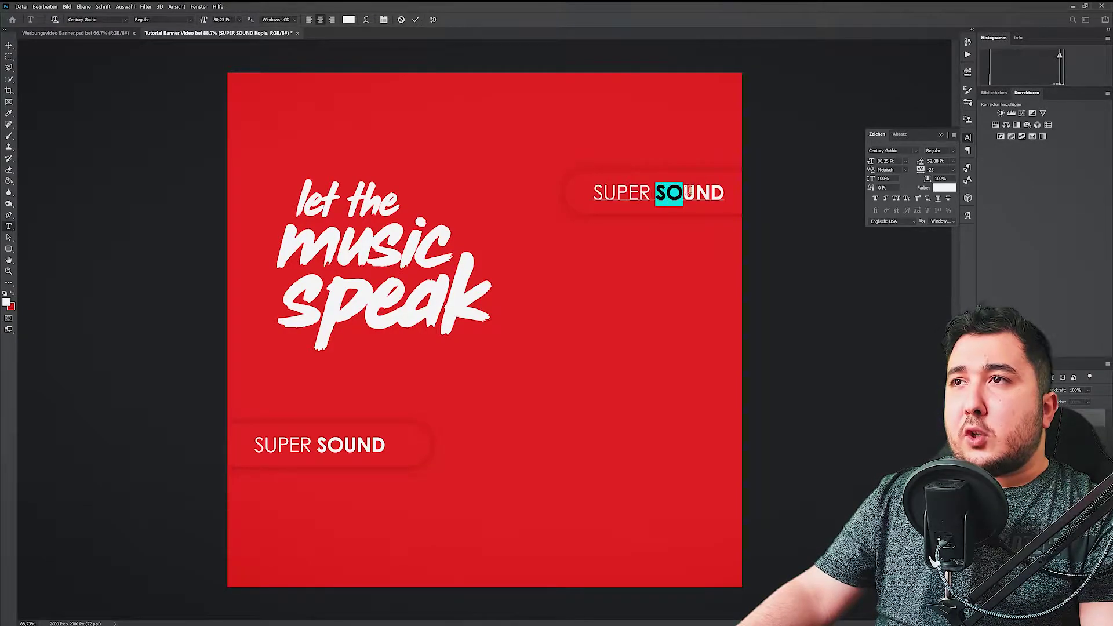
{"action": "left_click_drag", "start_coordinate": [716, 192], "coordinate": [727, 211]}
{"action": "type", "text": "BASS"}
{"action": "left_click", "coordinate": [542, 335], "text": "ctrl"}
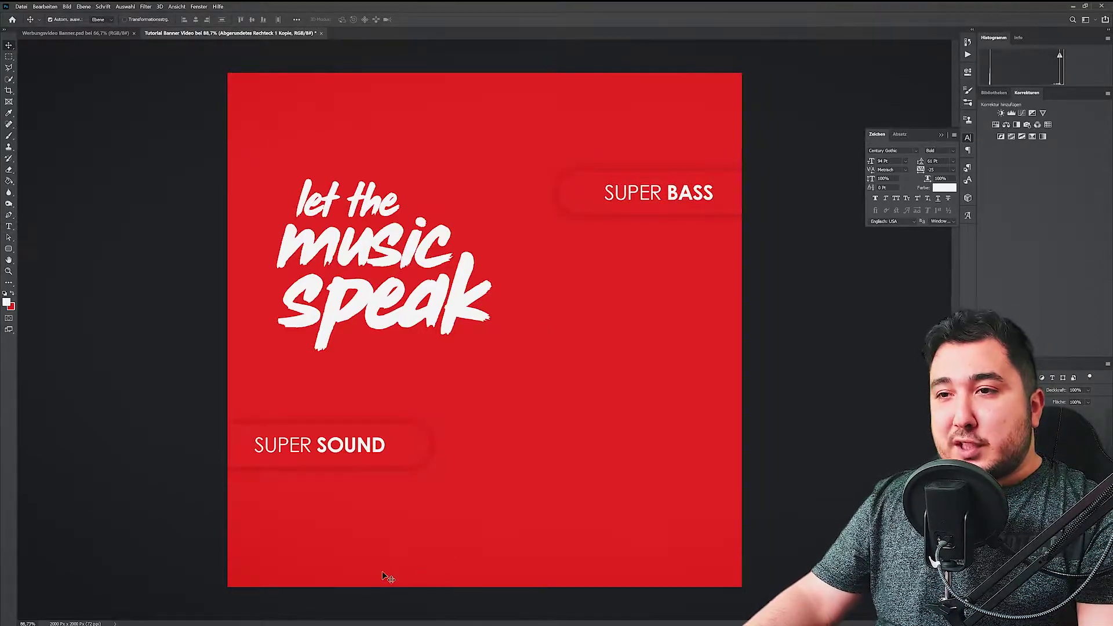
{"action": "left_click", "coordinate": [11, 227]}
{"action": "left_click", "coordinate": [459, 565]}
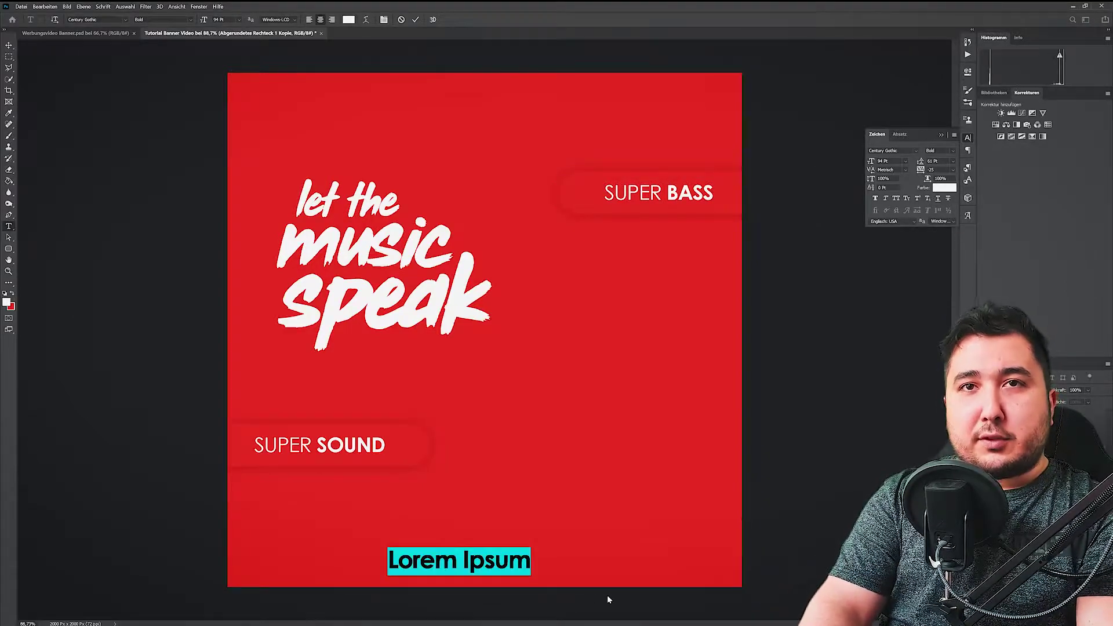
{"action": "type", "text": "www"}
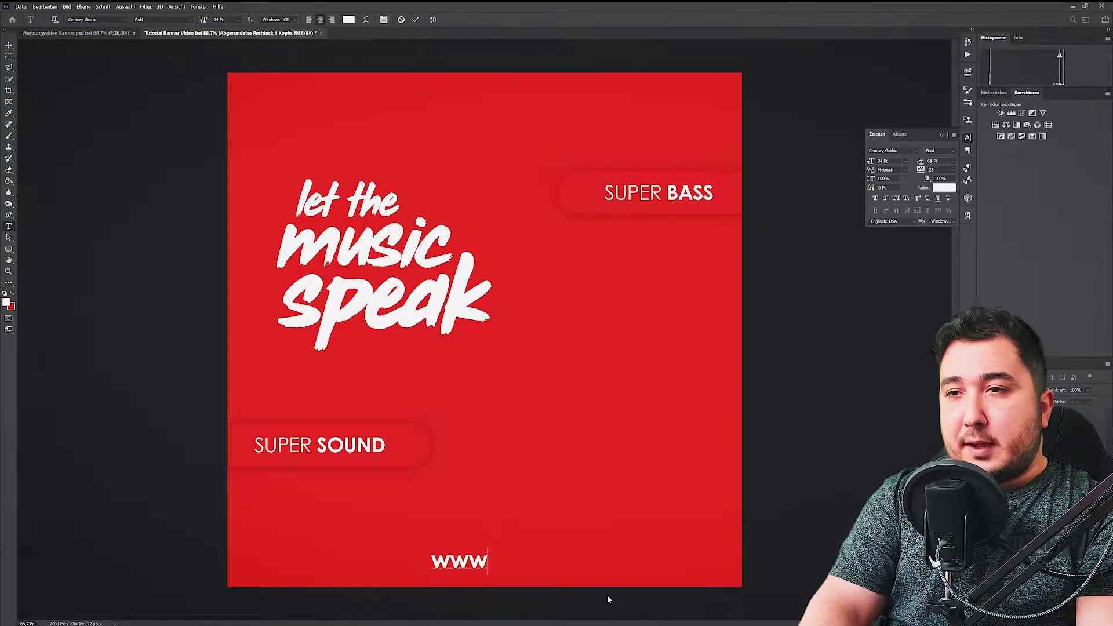
{"action": "type", "text": ".mediabox-b"}
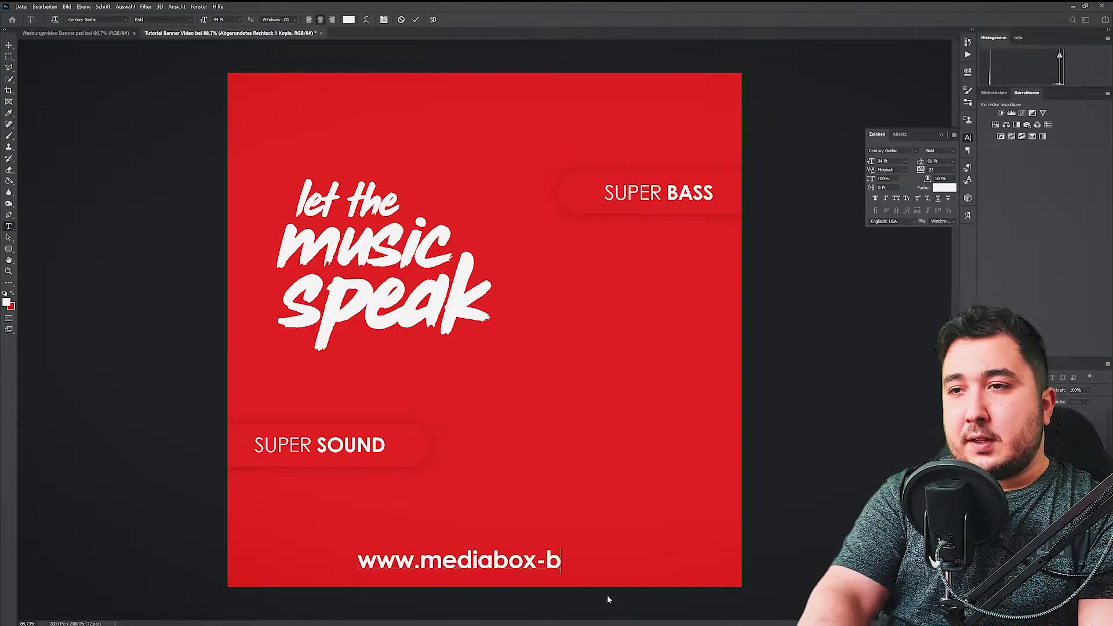
{"action": "type", "text": "usiness.de"}
{"action": "key", "text": "ctrl+a"}
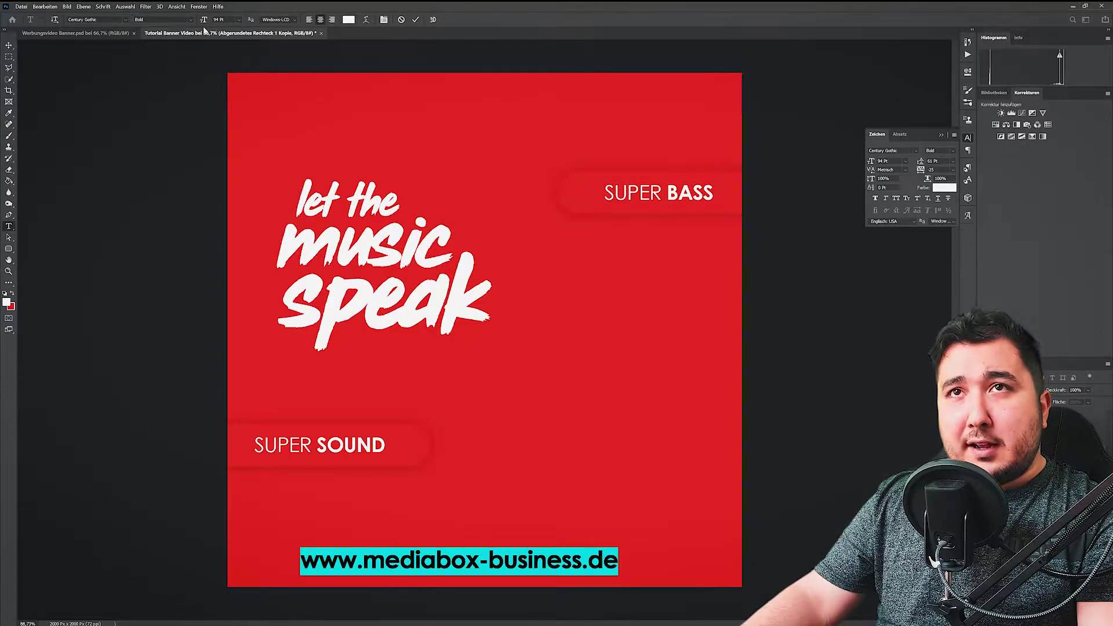
{"action": "left_click", "coordinate": [186, 29]}
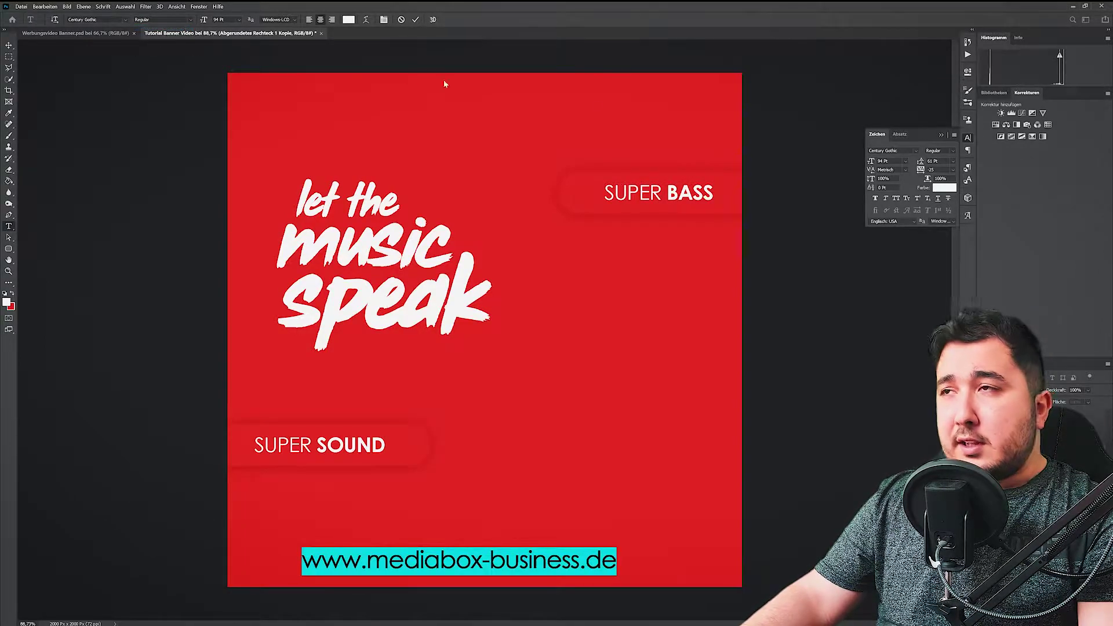
{"action": "left_click_drag", "start_coordinate": [870, 161], "coordinate": [846, 173]}
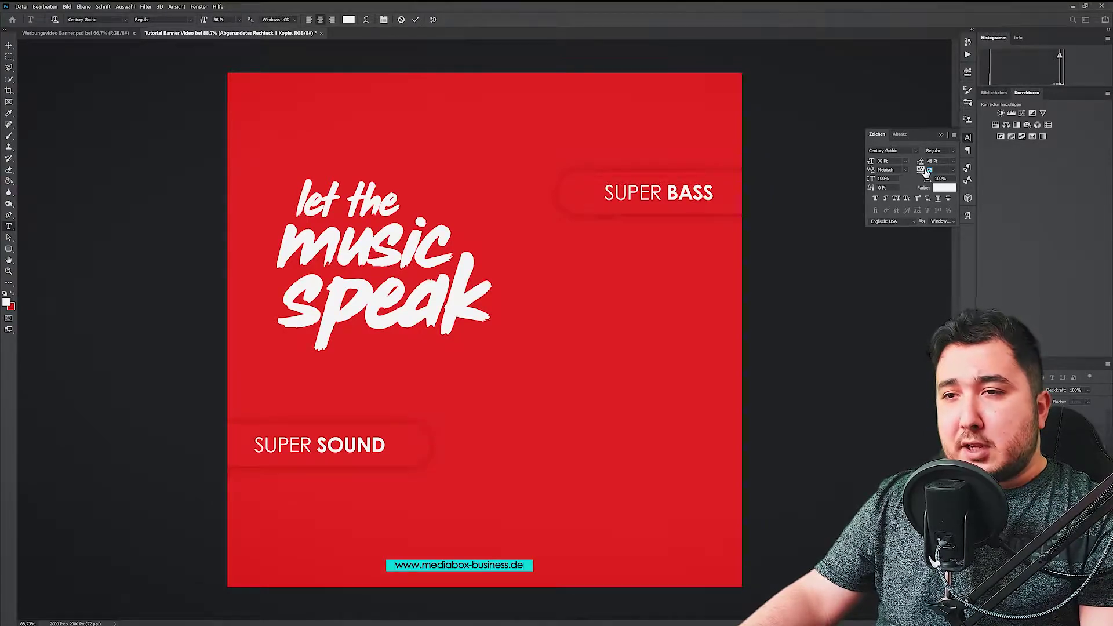
{"action": "key", "text": "ctrl+Return"}
{"action": "key", "text": "v"}
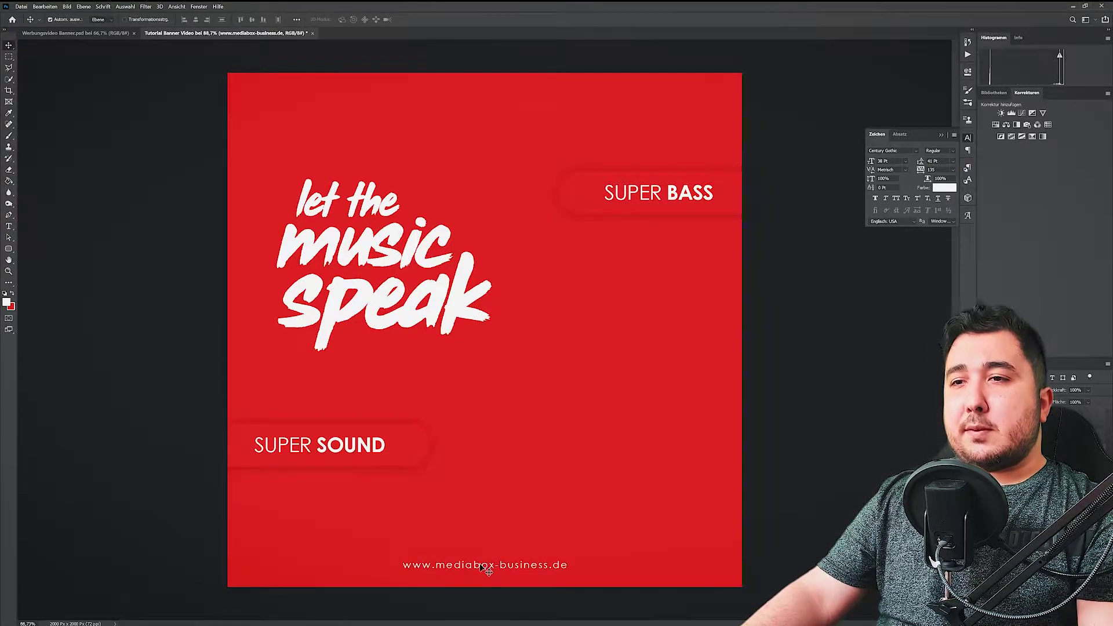
{"action": "left_click_drag", "start_coordinate": [480, 565], "coordinate": [480, 569]}
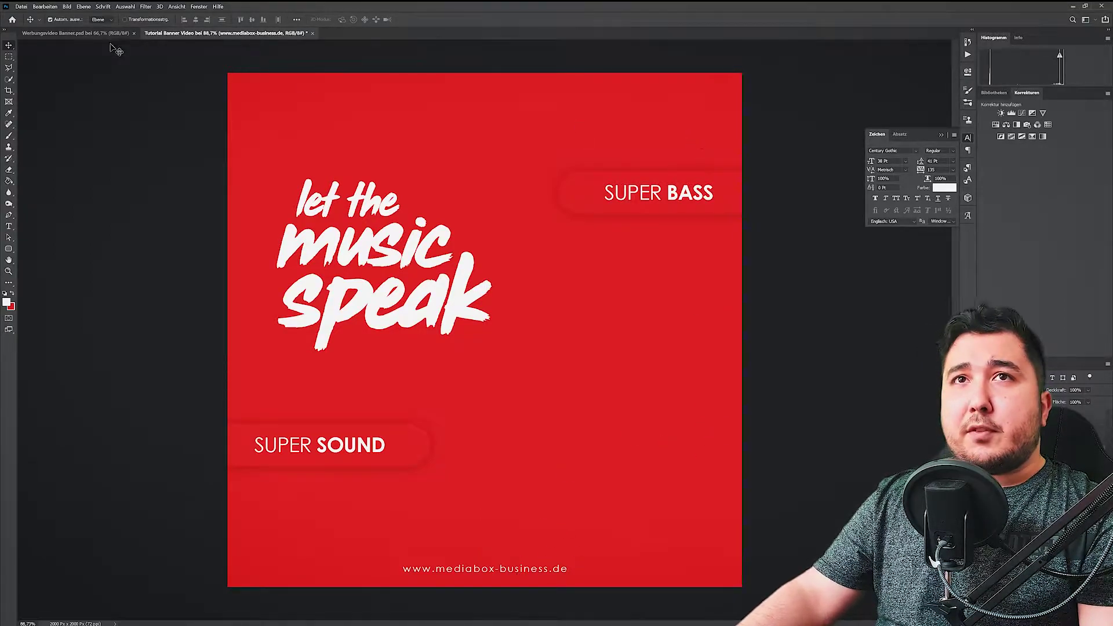
{"action": "key", "text": "ctrl+Tab"}
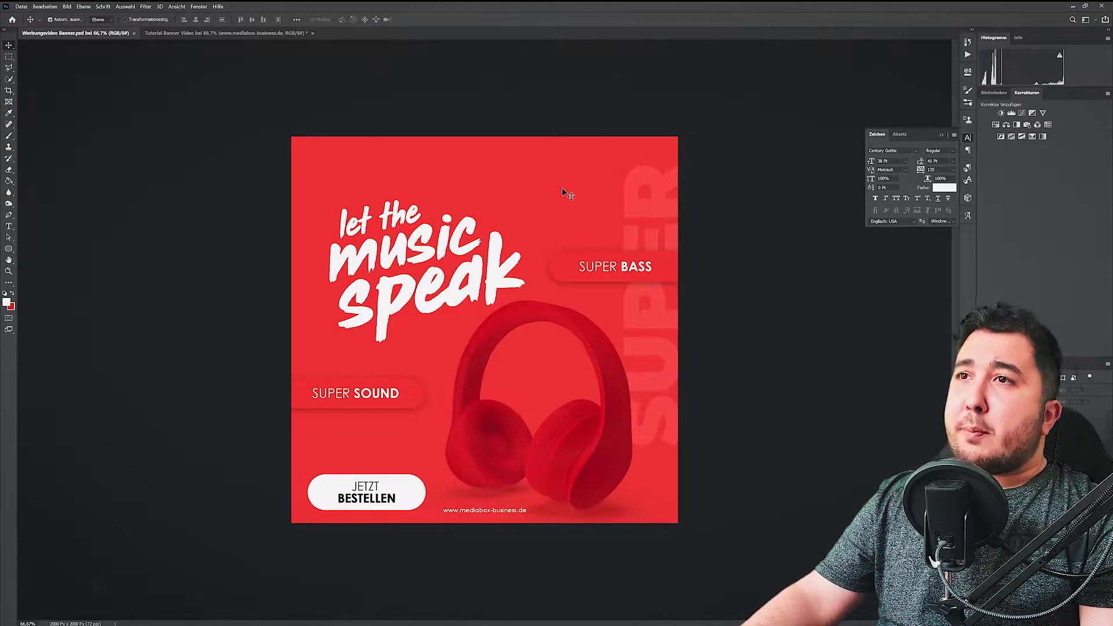
Type the word SUPER and set it in Montserrat Black with tracking 0
{"action": "double_click", "coordinate": [662, 329]}
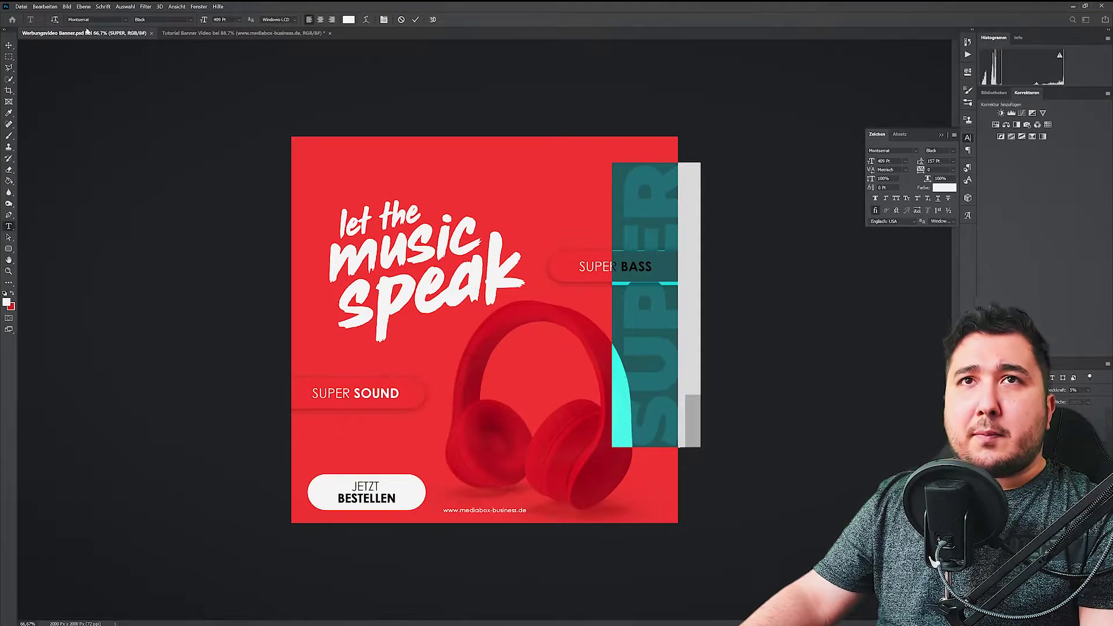
{"action": "left_click", "coordinate": [220, 35]}
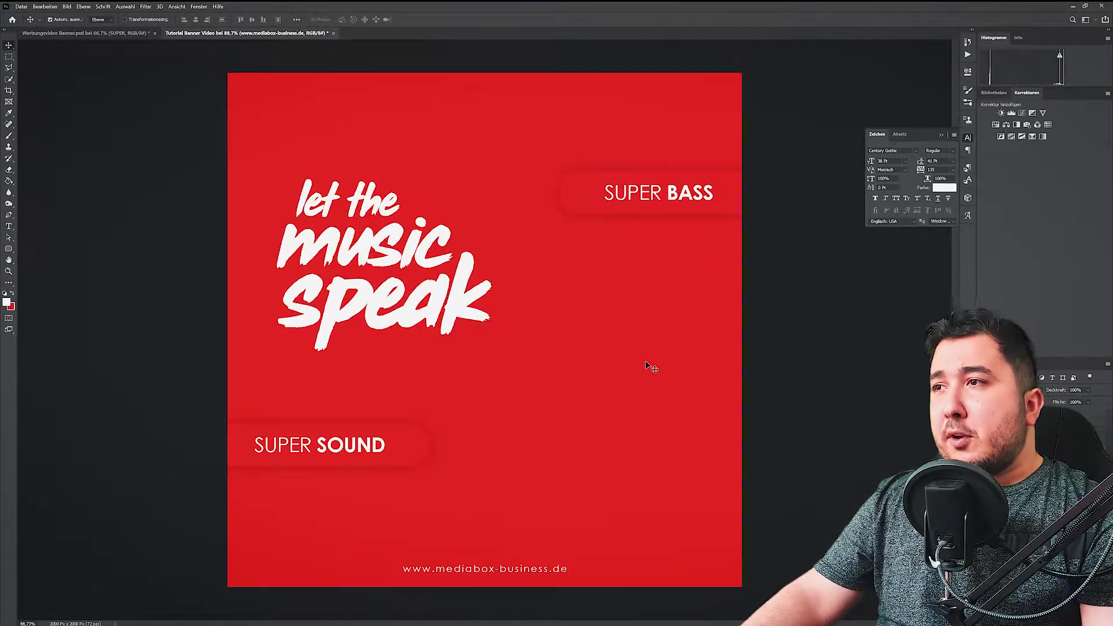
{"action": "left_click", "coordinate": [8, 226]}
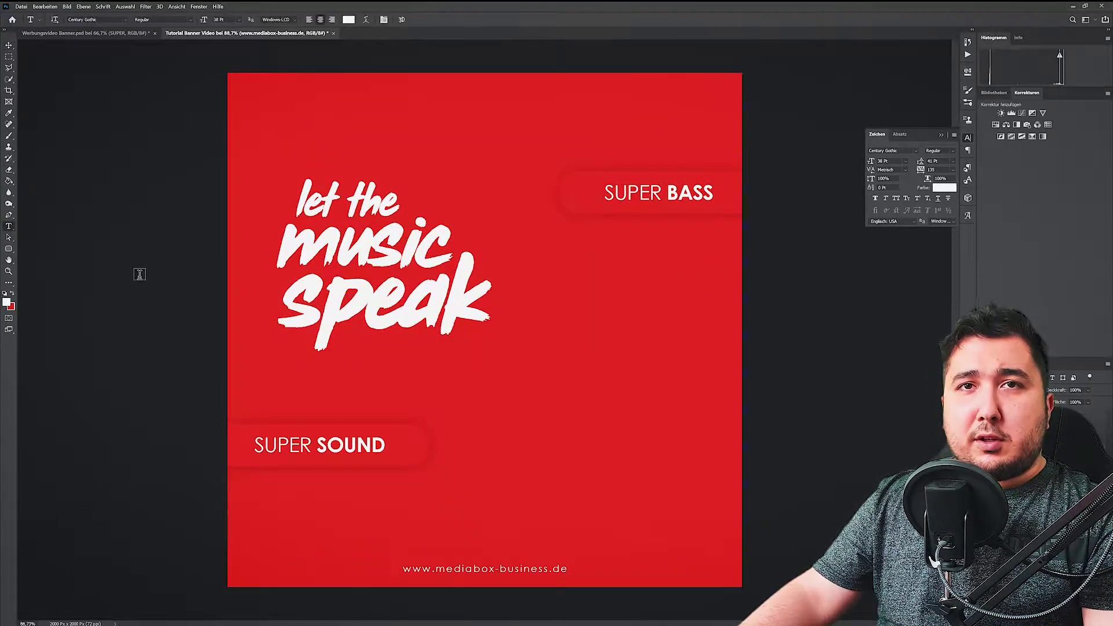
{"action": "left_click", "coordinate": [569, 416]}
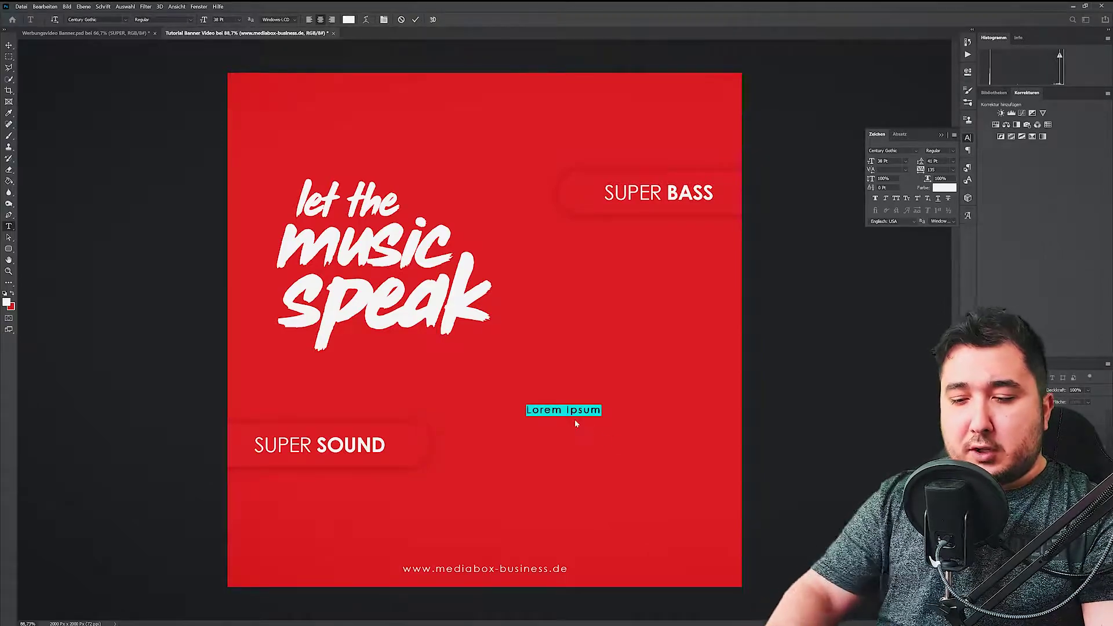
{"action": "type", "text": "SUPER"}
{"action": "key", "text": "ctrl+a"}
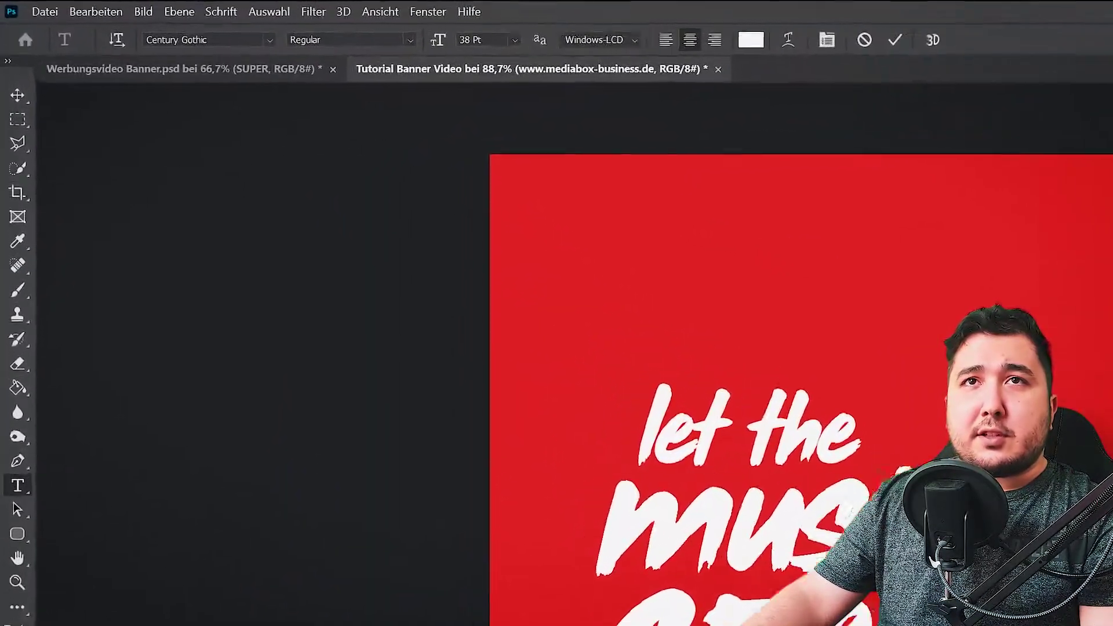
{"action": "left_click", "coordinate": [203, 39]}
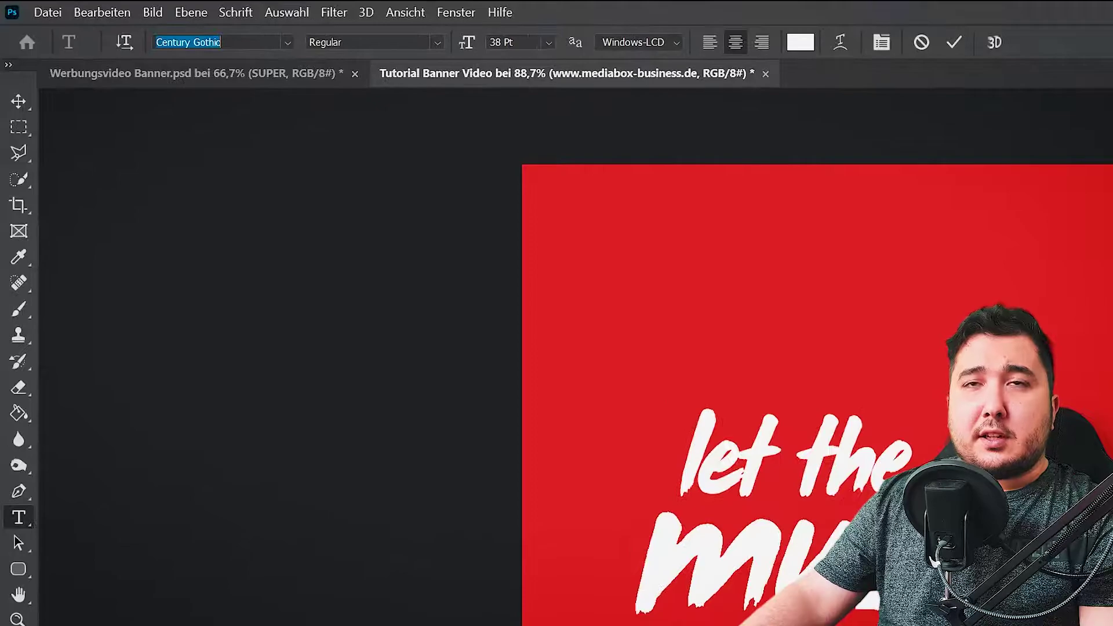
{"action": "type", "text": "mont"}
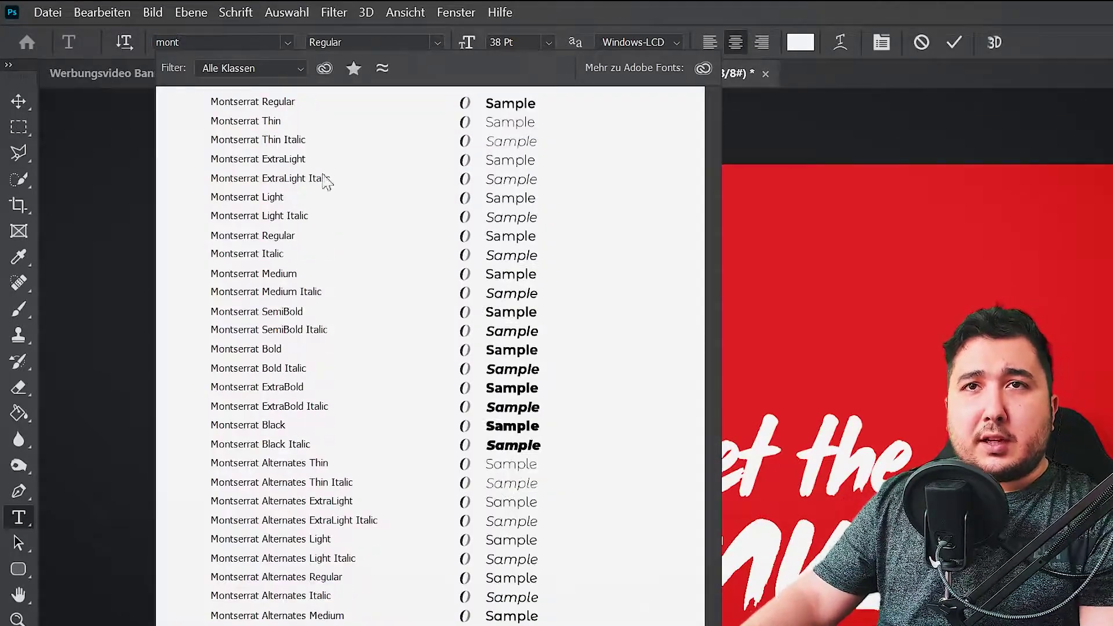
{"action": "left_click", "coordinate": [298, 433]}
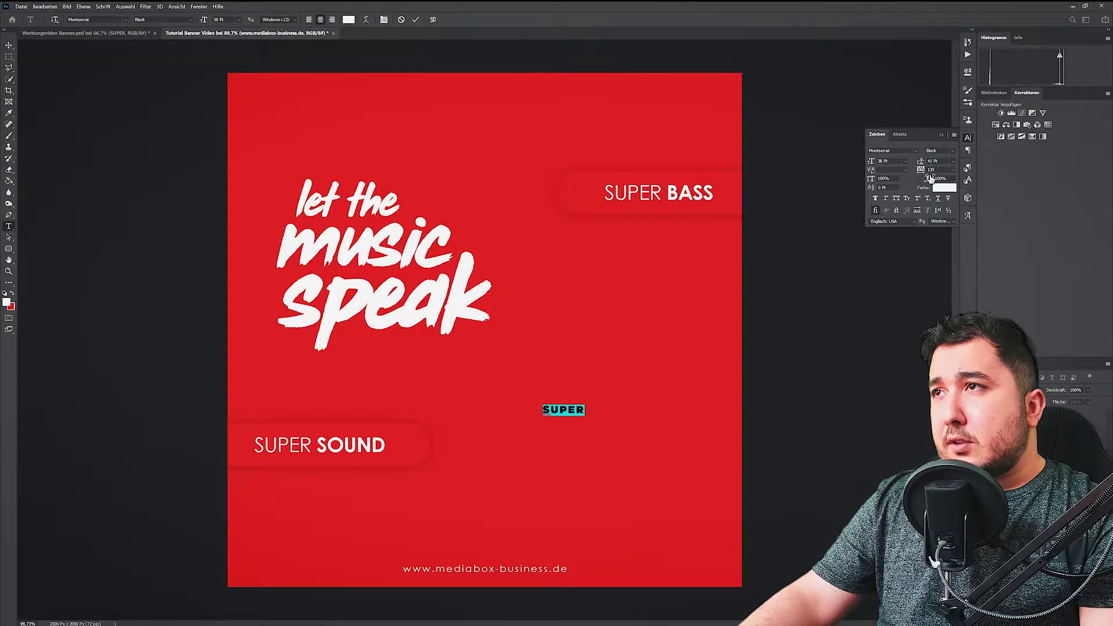
{"action": "left_click", "coordinate": [951, 170]}
{"action": "left_click", "coordinate": [934, 223]}
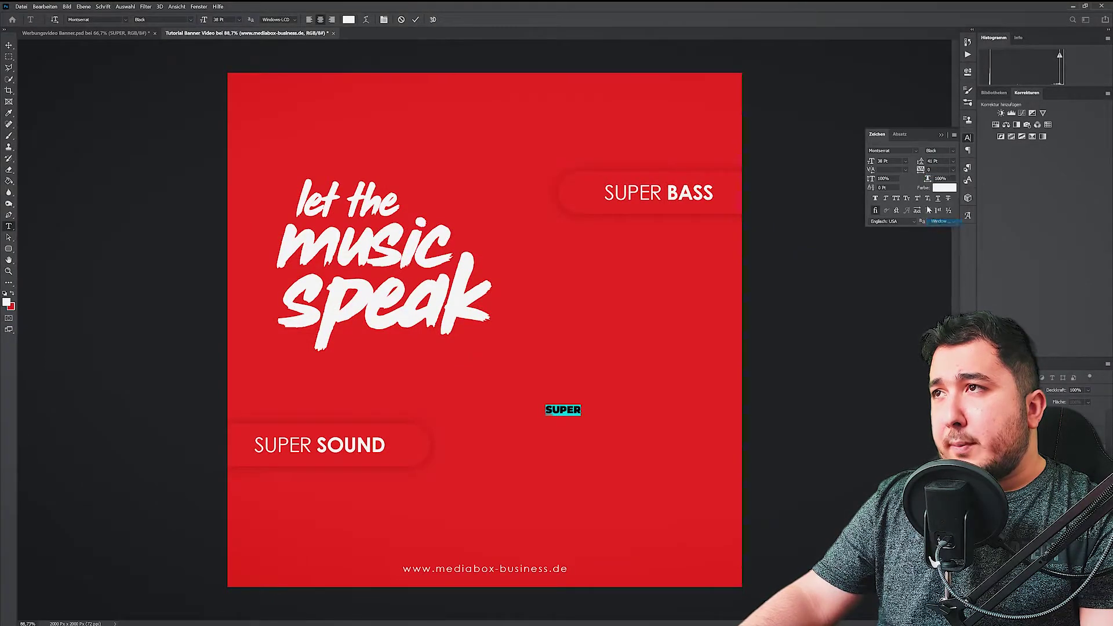
Enlarge SUPER to a huge size and rotate it vertically along the right edge
{"action": "left_click_drag", "start_coordinate": [869, 164], "coordinate": [1069, 110]}
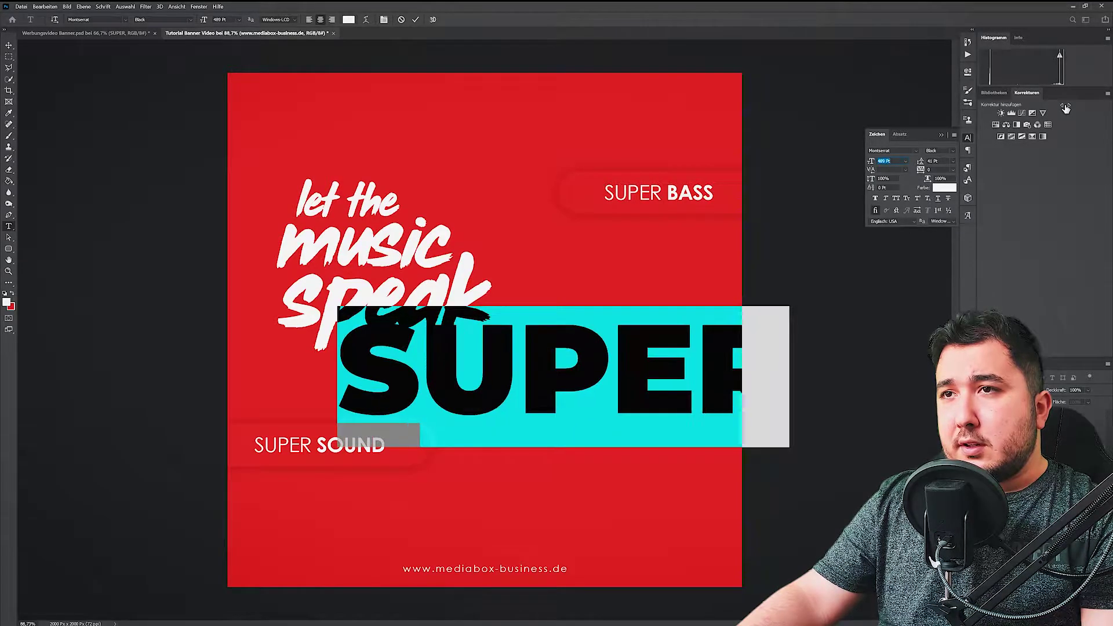
{"action": "left_click", "coordinate": [10, 46]}
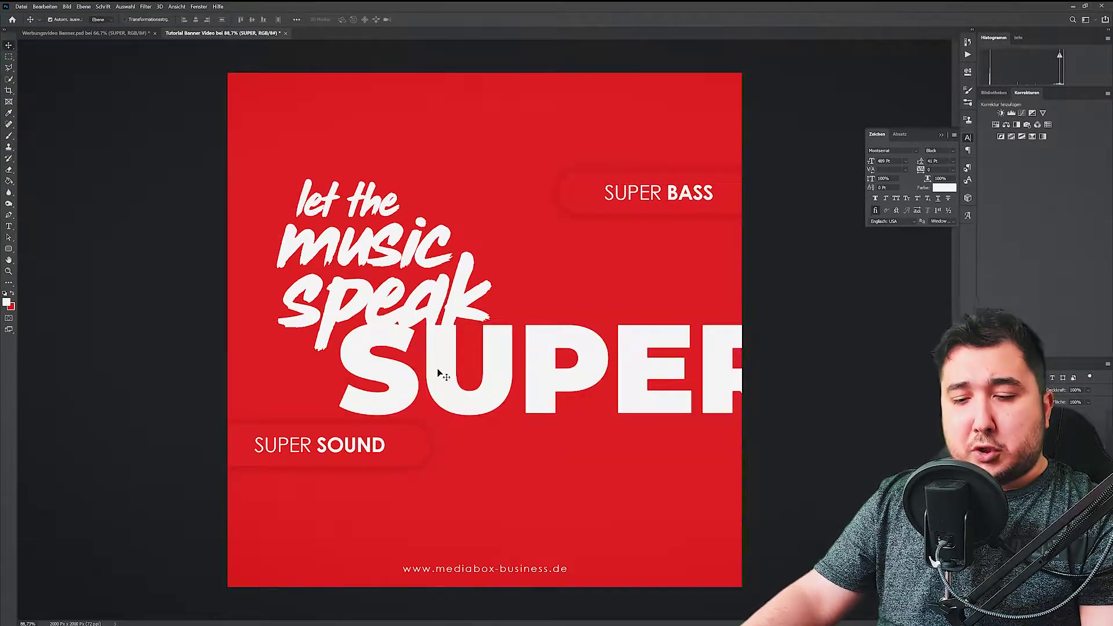
{"action": "key", "text": "ctrl+t"}
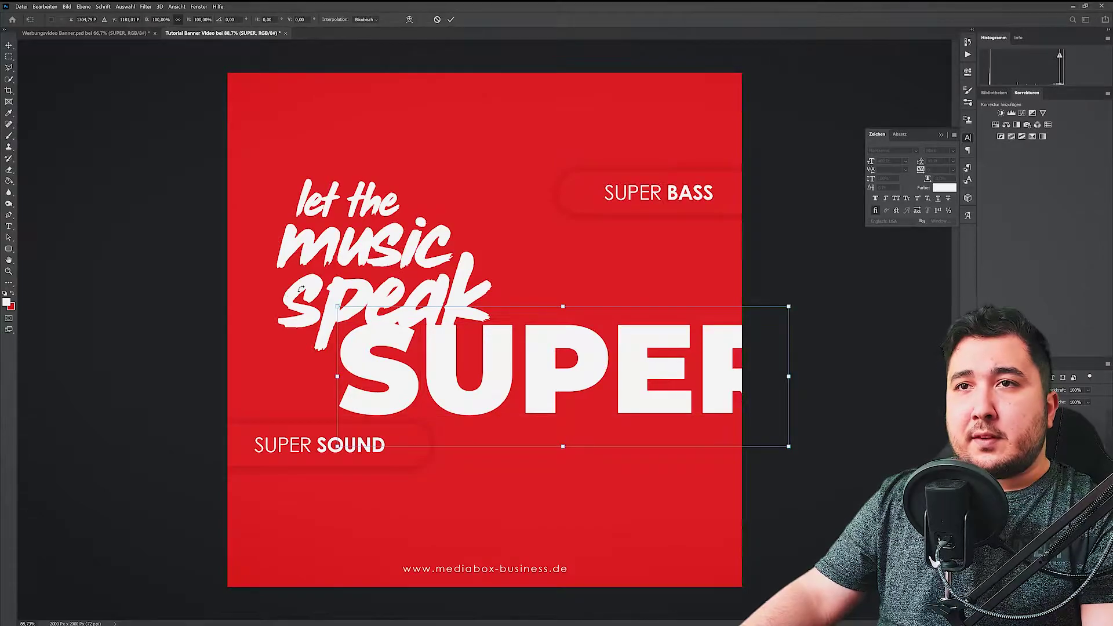
{"action": "mouse_move", "coordinate": [329, 458]}
{"action": "left_mouse_down"}
{"action": "mouse_move", "coordinate": [400, 466]}
{"action": "mouse_move", "coordinate": [531, 456]}
{"action": "mouse_move", "coordinate": [680, 404]}
{"action": "left_mouse_up"}
{"action": "key", "text": "Return"}
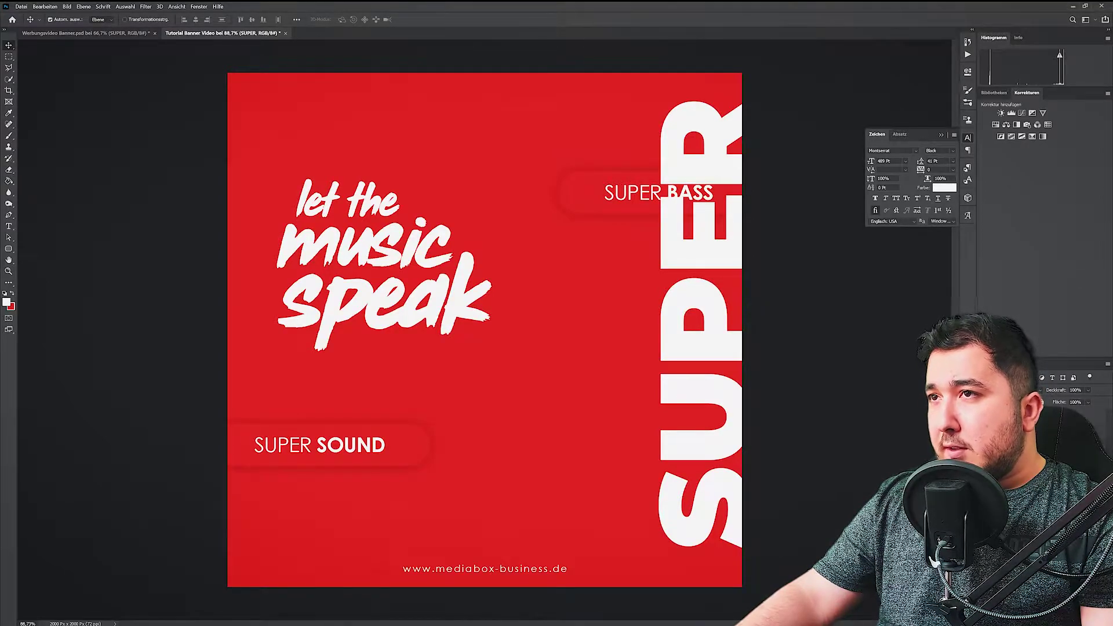
Move the SUPER layer below the pill shapes and fade its opacity to 5%
{"action": "key", "text": "ctrl+bracketleft"}
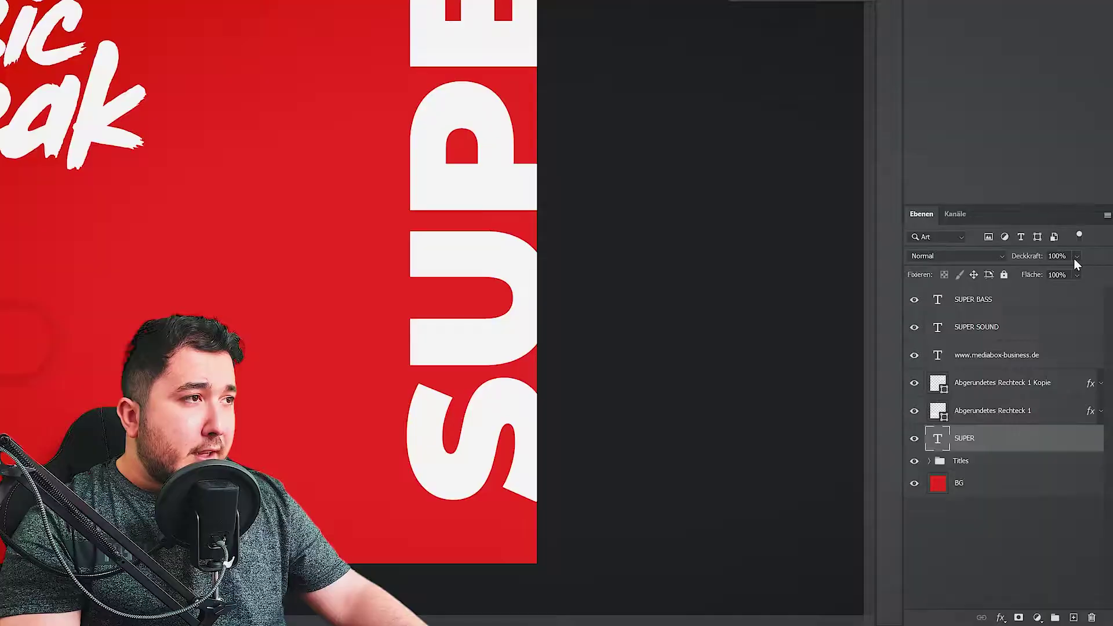
{"action": "left_click", "coordinate": [1088, 390]}
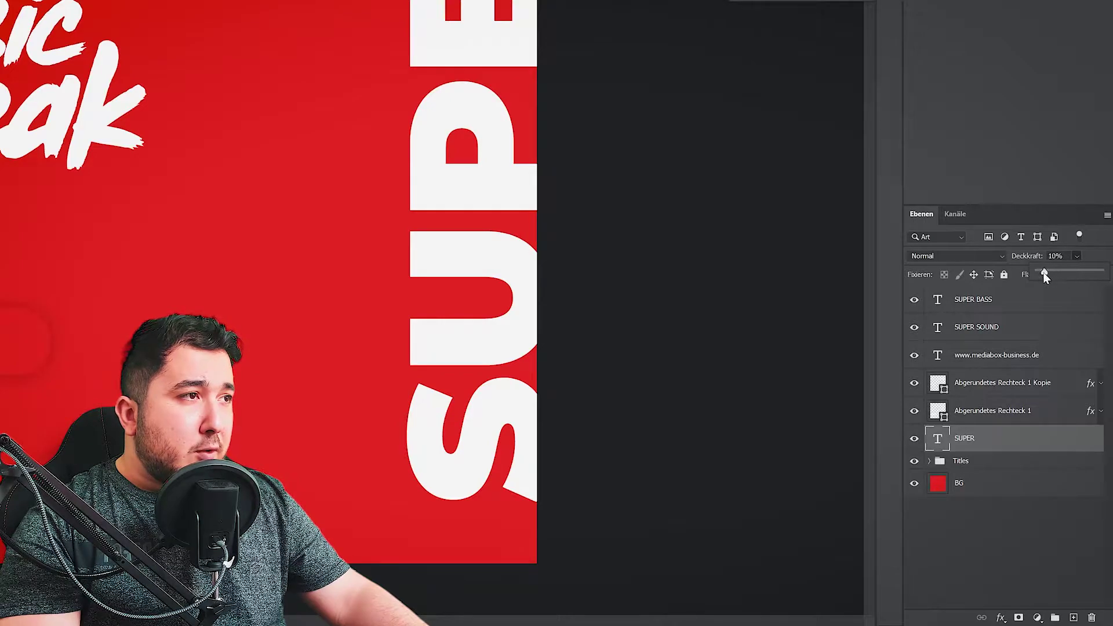
{"action": "left_click_drag", "start_coordinate": [1101, 280], "coordinate": [1042, 274]}
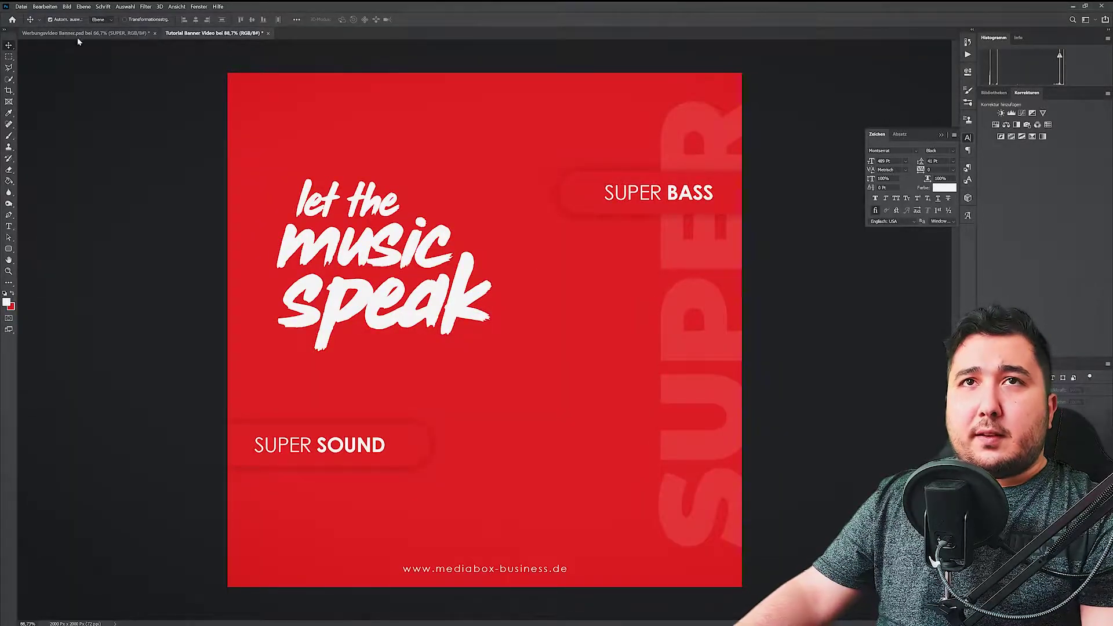
Shift the faint SUPER layer about 35 px left to match the Werbungsvideo Banner reference
{"action": "left_click", "coordinate": [86, 33]}
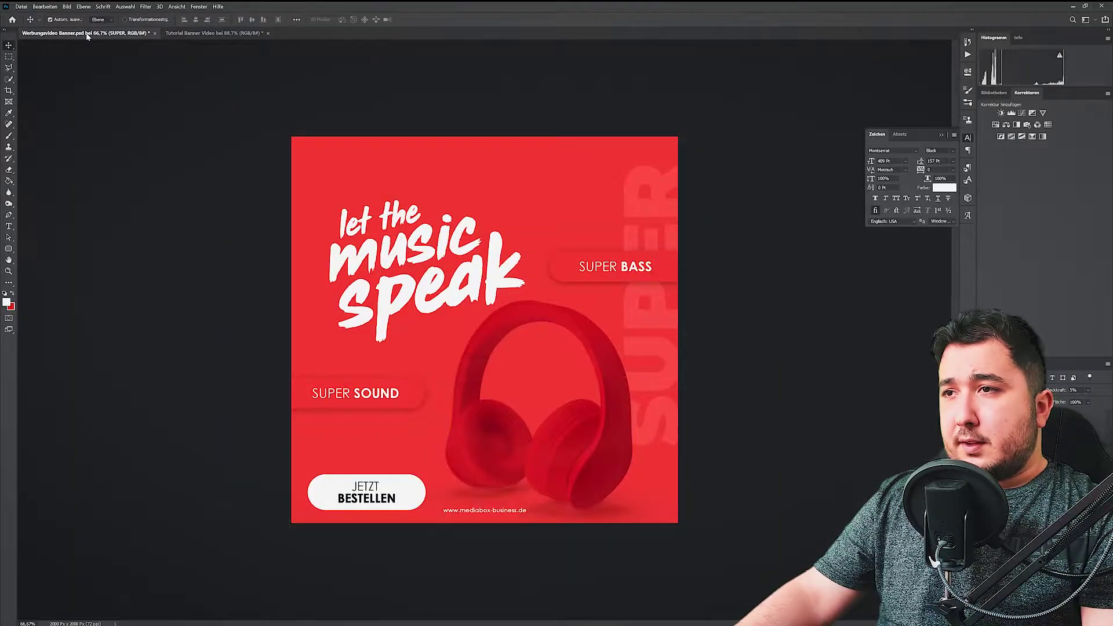
{"action": "left_click", "coordinate": [232, 34]}
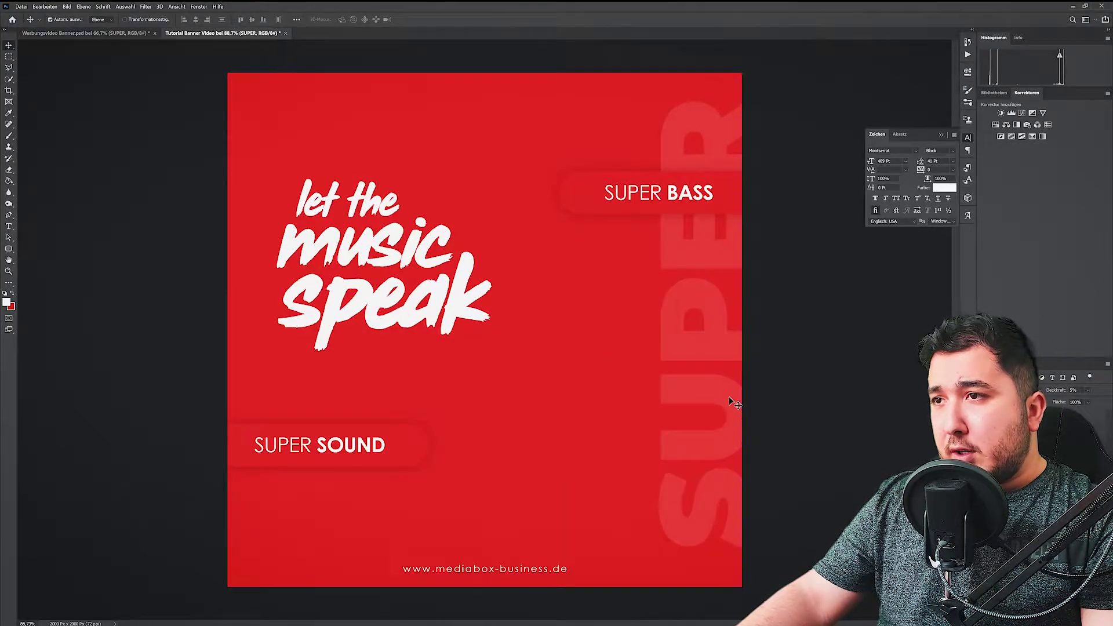
{"action": "left_click_drag", "start_coordinate": [729, 395], "coordinate": [722, 400]}
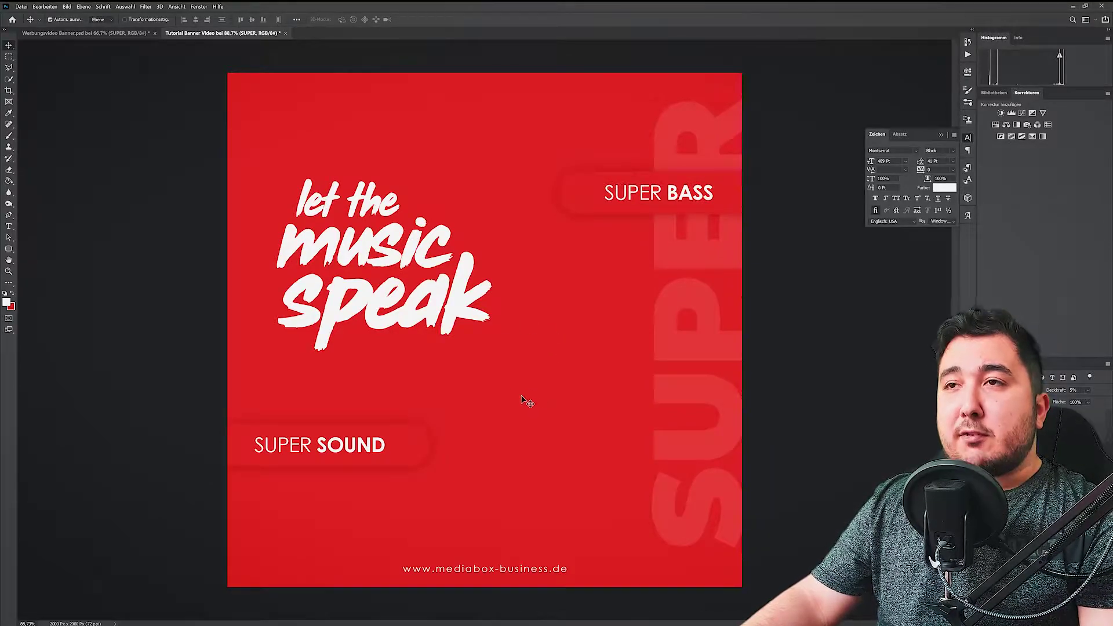
{"action": "left_click", "coordinate": [81, 33]}
{"action": "left_click", "coordinate": [188, 33]}
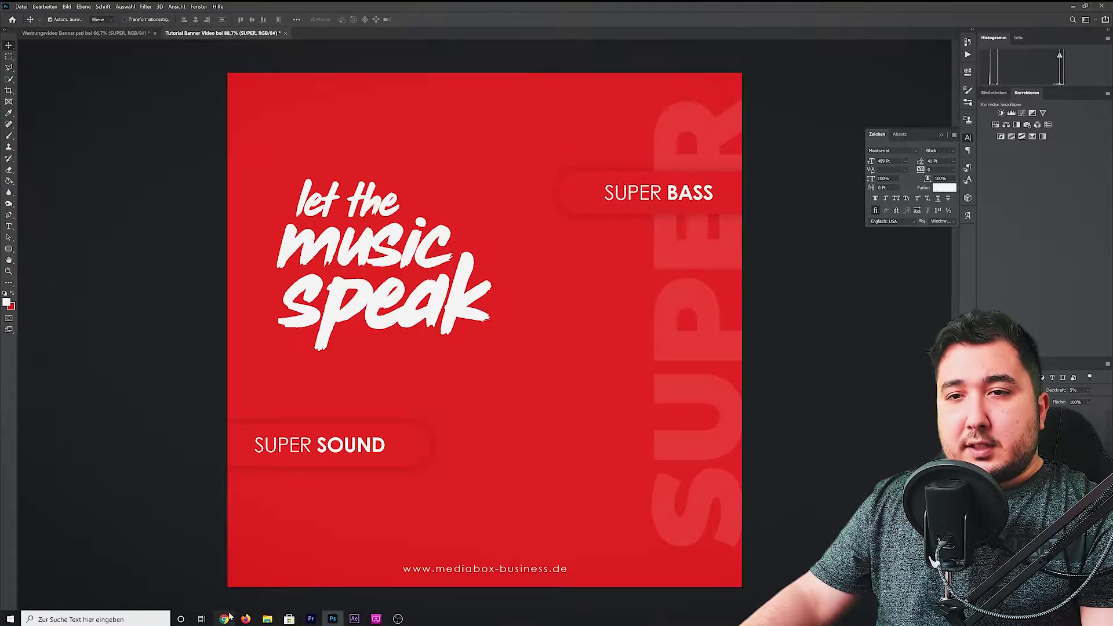
Go to Envato Elements and search the 3D category for 'headphones'
{"action": "left_click", "coordinate": [224, 619]}
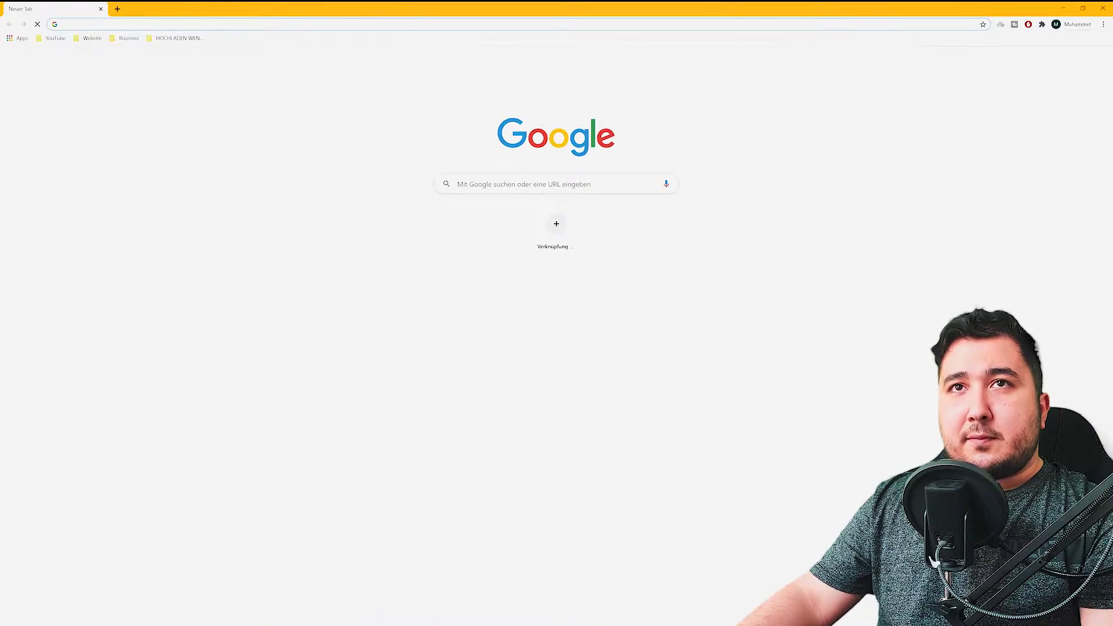
{"action": "left_click", "coordinate": [136, 24]}
{"action": "type", "text": "elements.envato.com"}
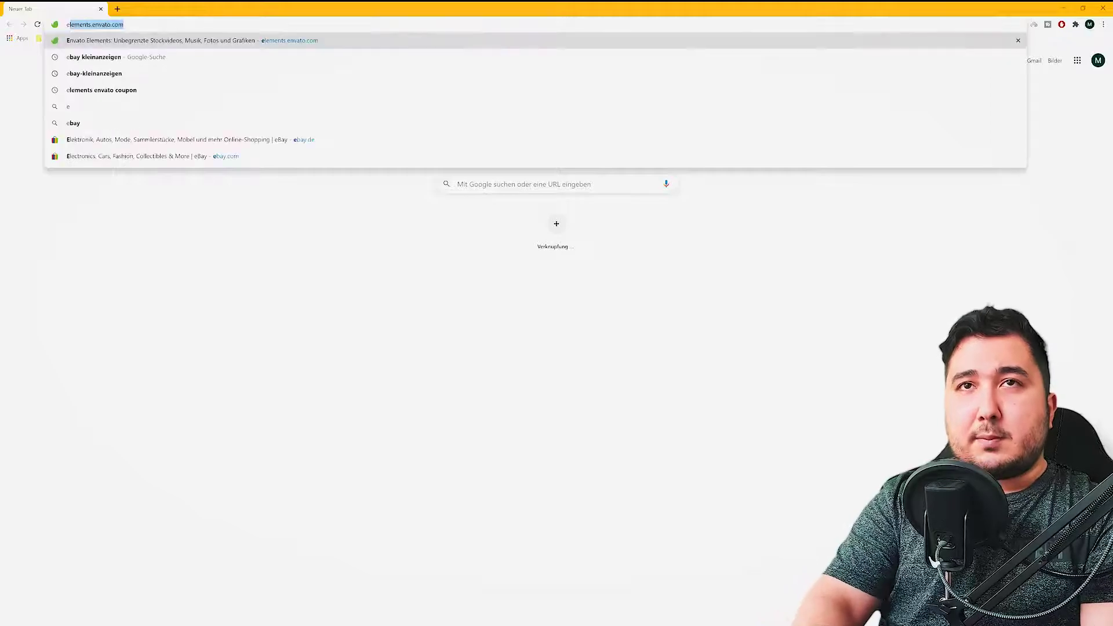
{"action": "key", "text": "Return"}
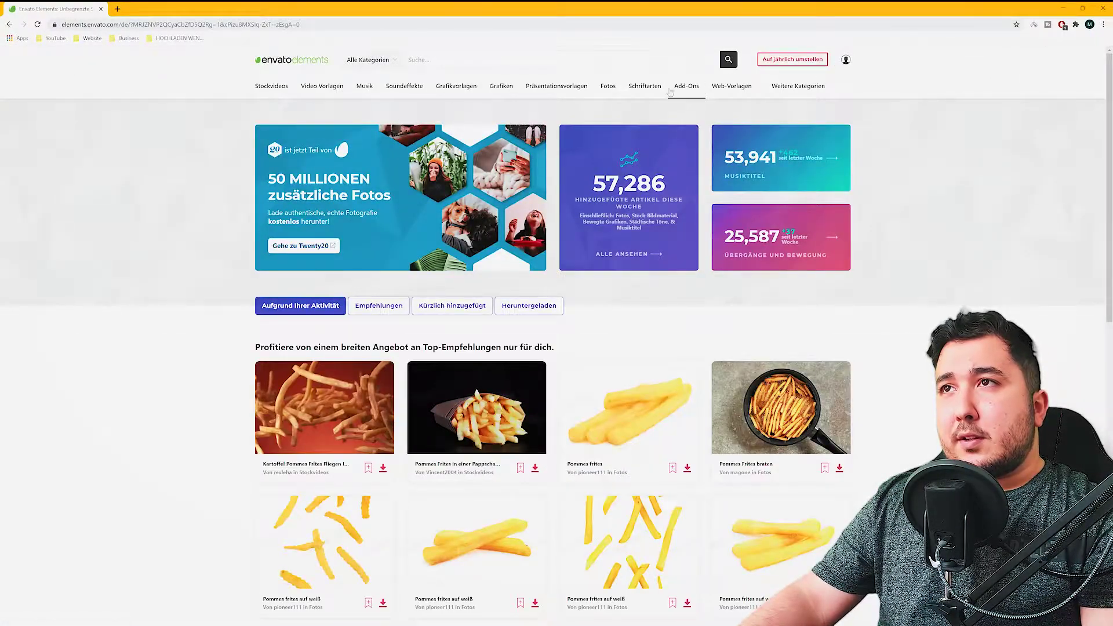
{"action": "mouse_move", "coordinate": [615, 89]}
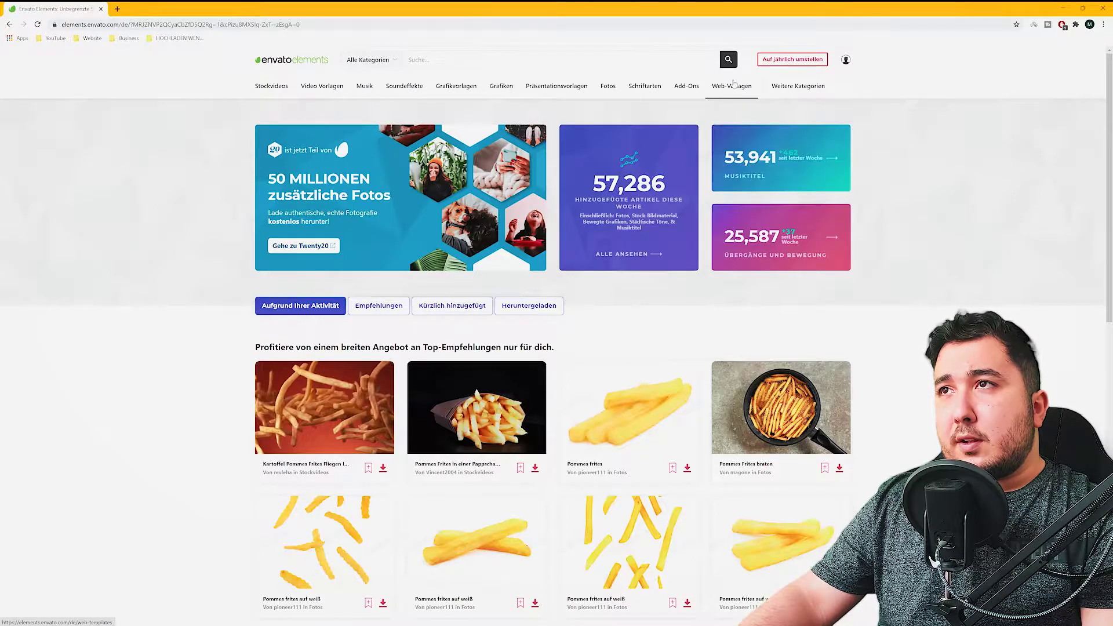
{"action": "mouse_move", "coordinate": [798, 87]}
{"action": "left_click", "coordinate": [640, 150]}
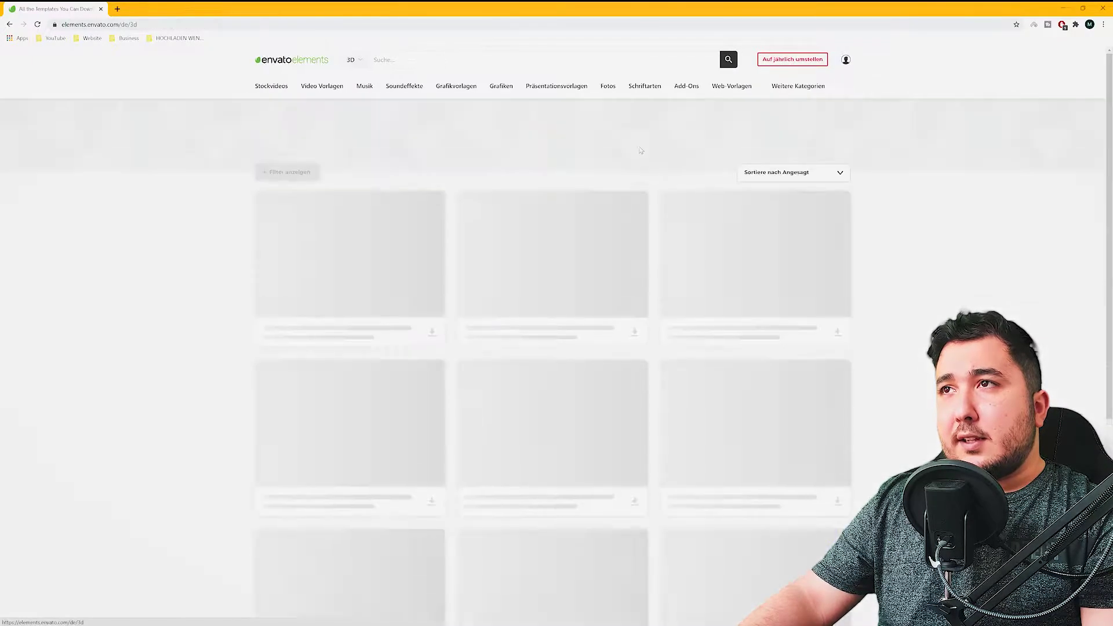
{"action": "left_click", "coordinate": [383, 60]}
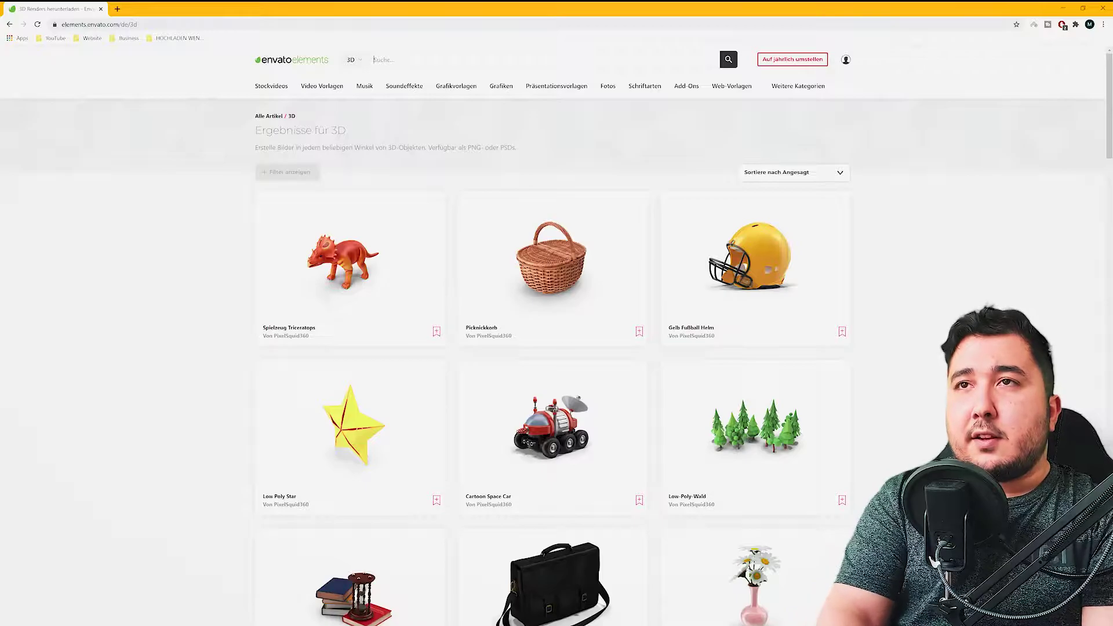
{"action": "type", "text": "headphones"}
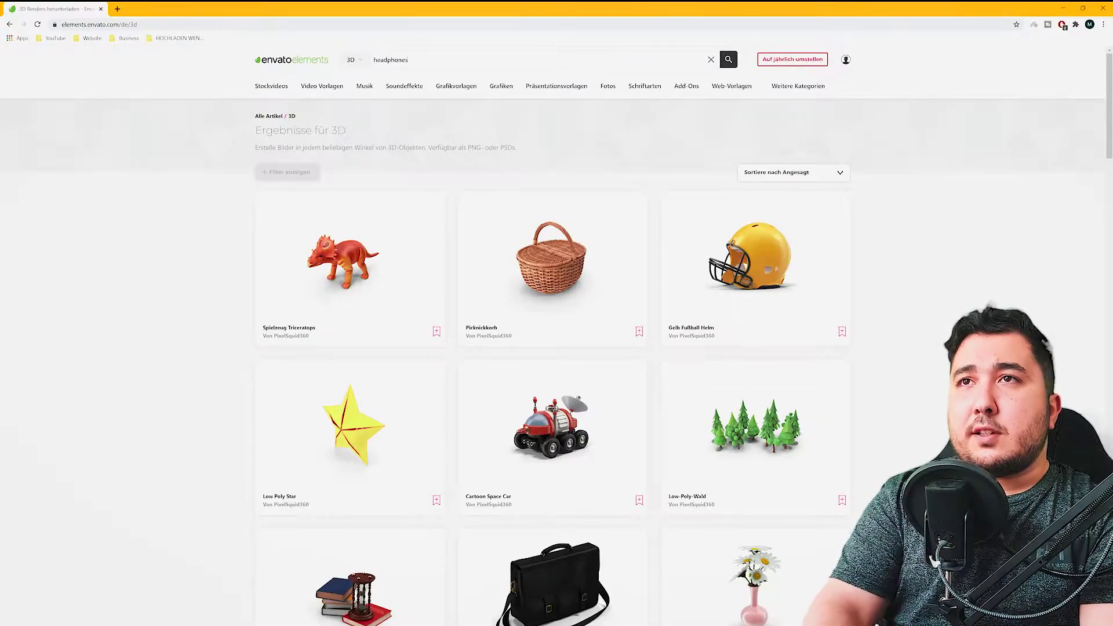
{"action": "key", "text": "Return"}
Download the Monochrome Kopfhörer 360 render as a PNG into an existing project
{"action": "scroll", "coordinate": [523, 466], "scroll_direction": "down", "scroll_amount": 1}
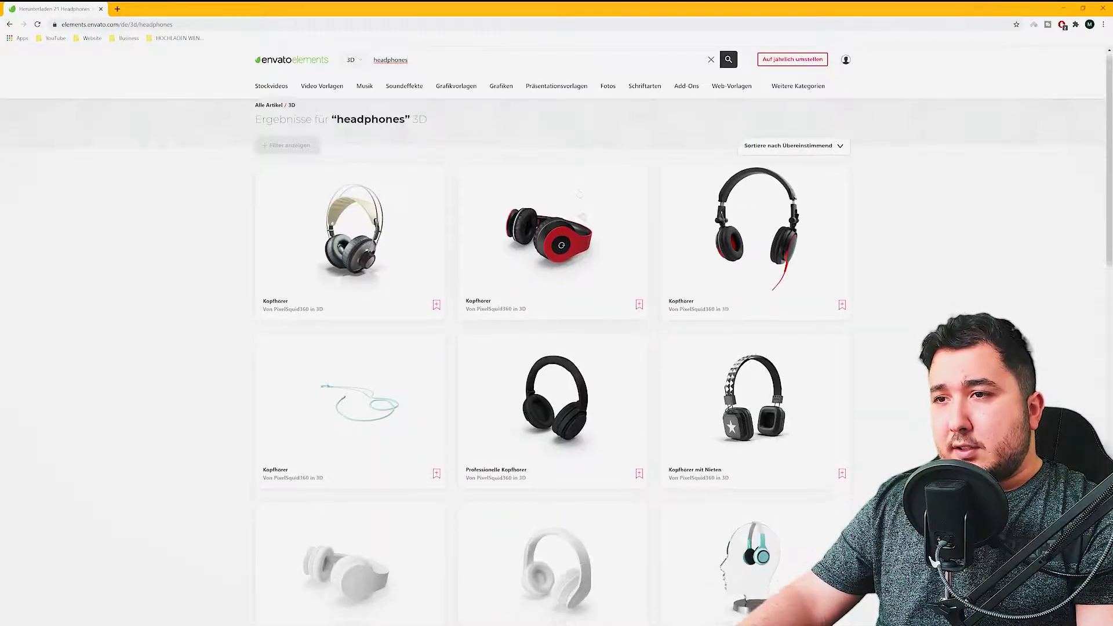
{"action": "left_click", "coordinate": [523, 466]}
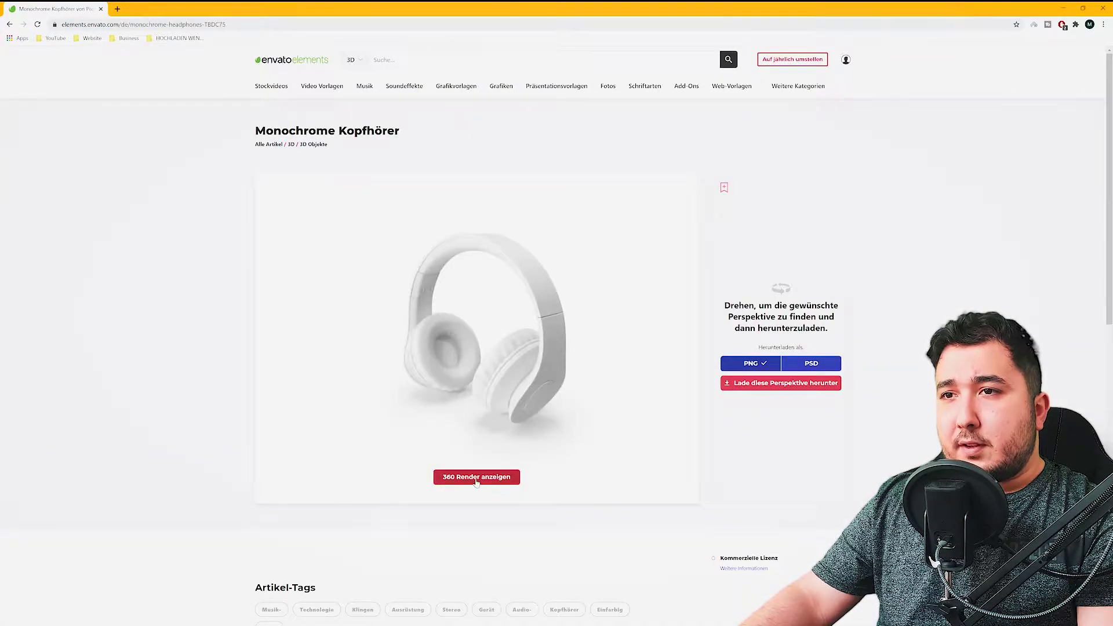
{"action": "left_click", "coordinate": [477, 477]}
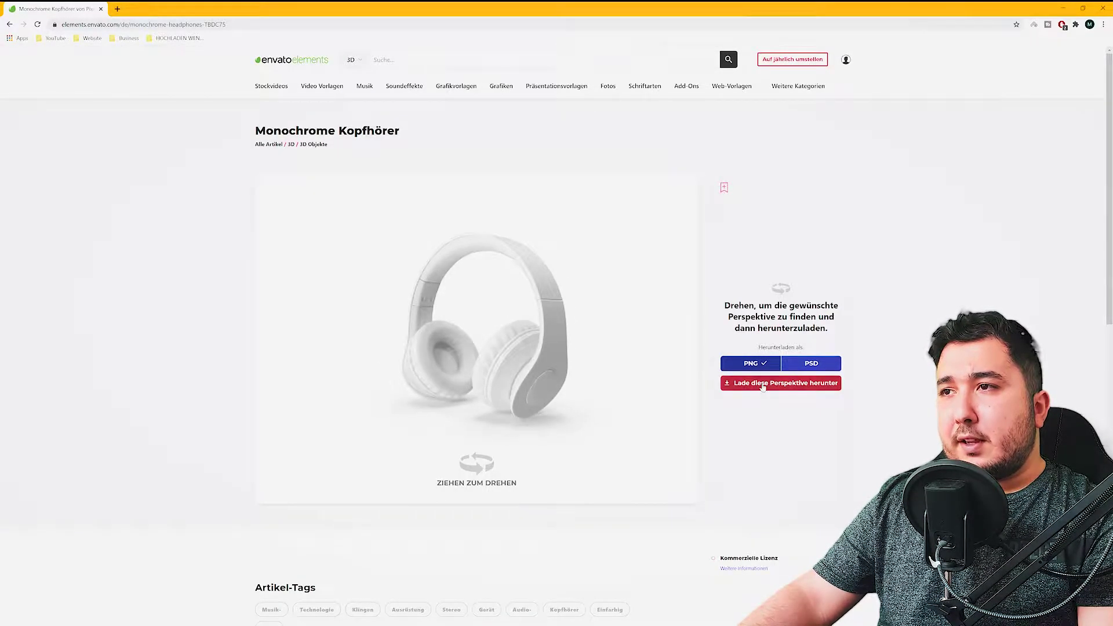
{"action": "left_click", "coordinate": [763, 385]}
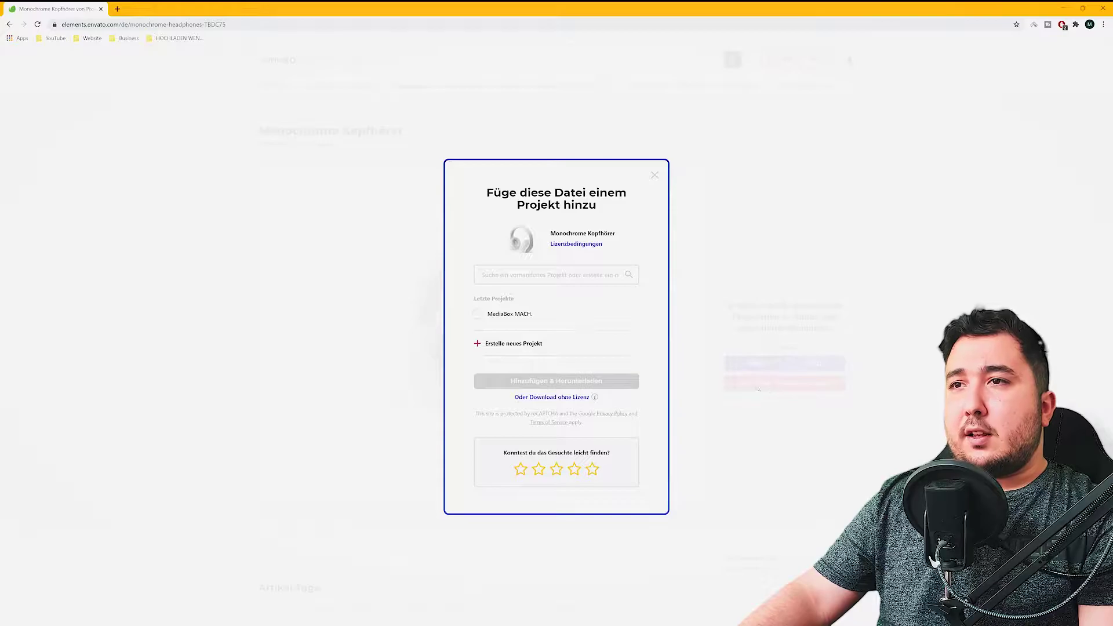
{"action": "left_click", "coordinate": [497, 316]}
{"action": "left_click", "coordinate": [555, 381]}
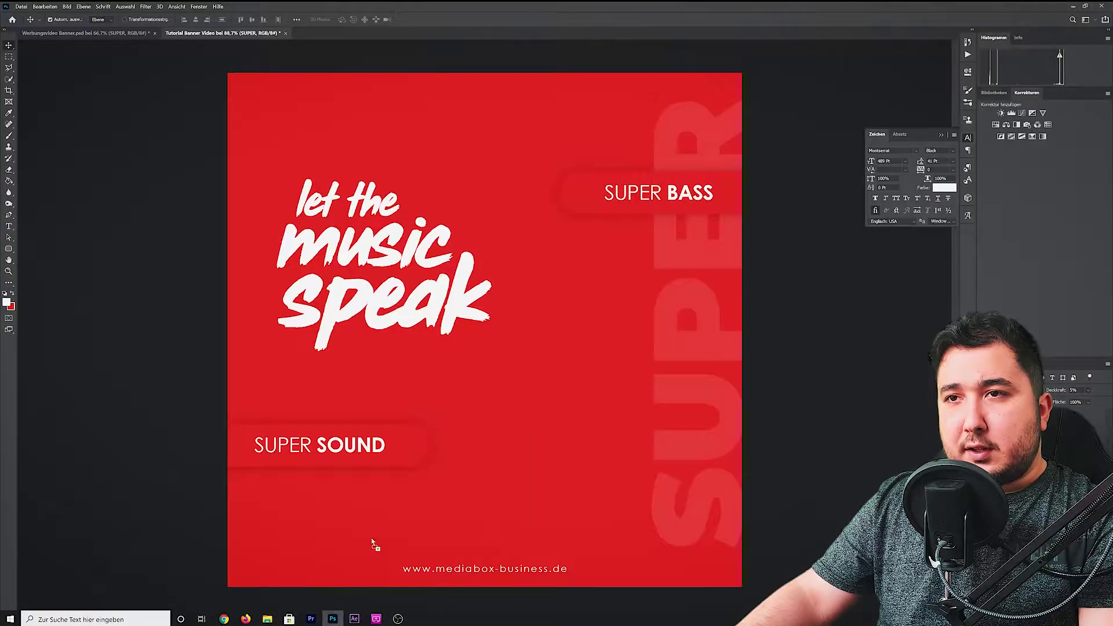
Place the headphones PNG in the banner at about 263%, positioned below the music speak lettering
{"action": "left_click_drag", "start_coordinate": [139, 601], "coordinate": [473, 413]}
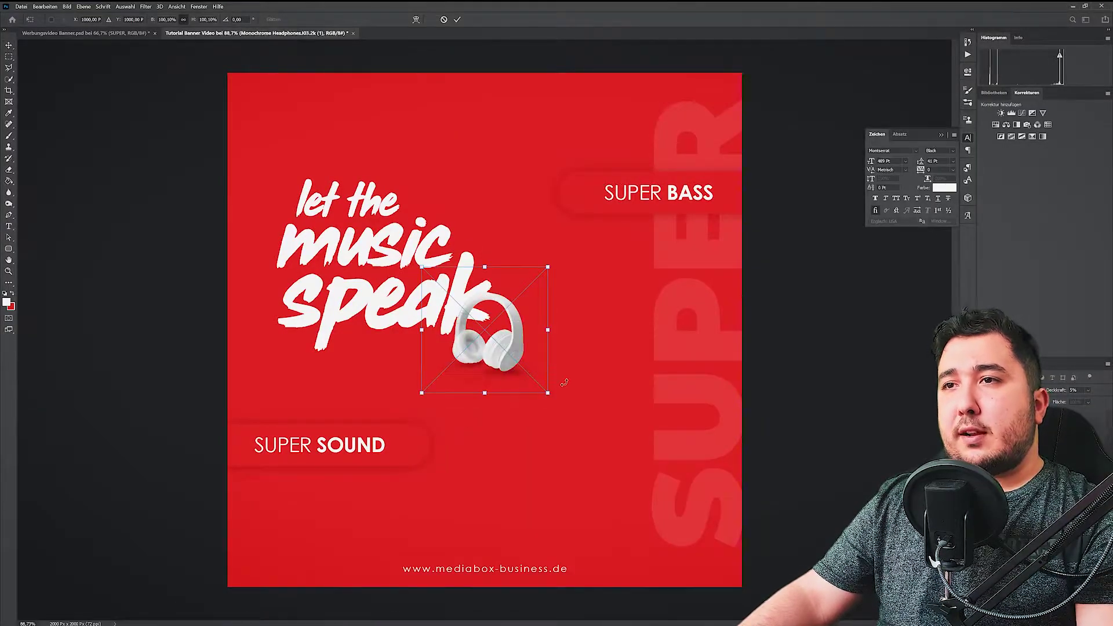
{"action": "left_click_drag", "start_coordinate": [548, 393], "coordinate": [754, 599]}
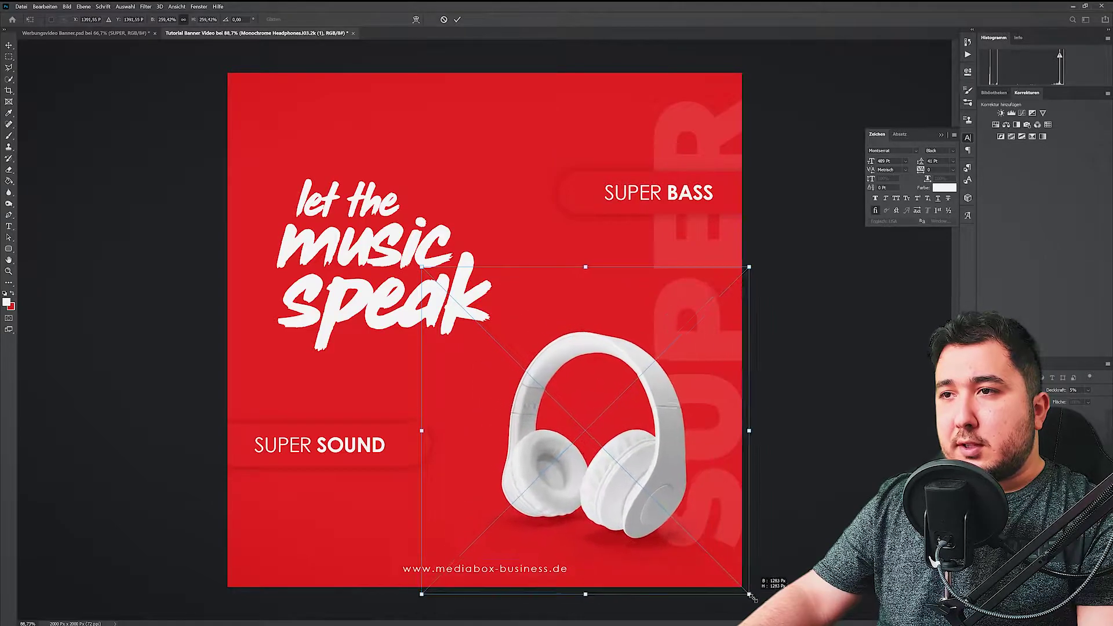
{"action": "left_click_drag", "start_coordinate": [646, 484], "coordinate": [607, 455]}
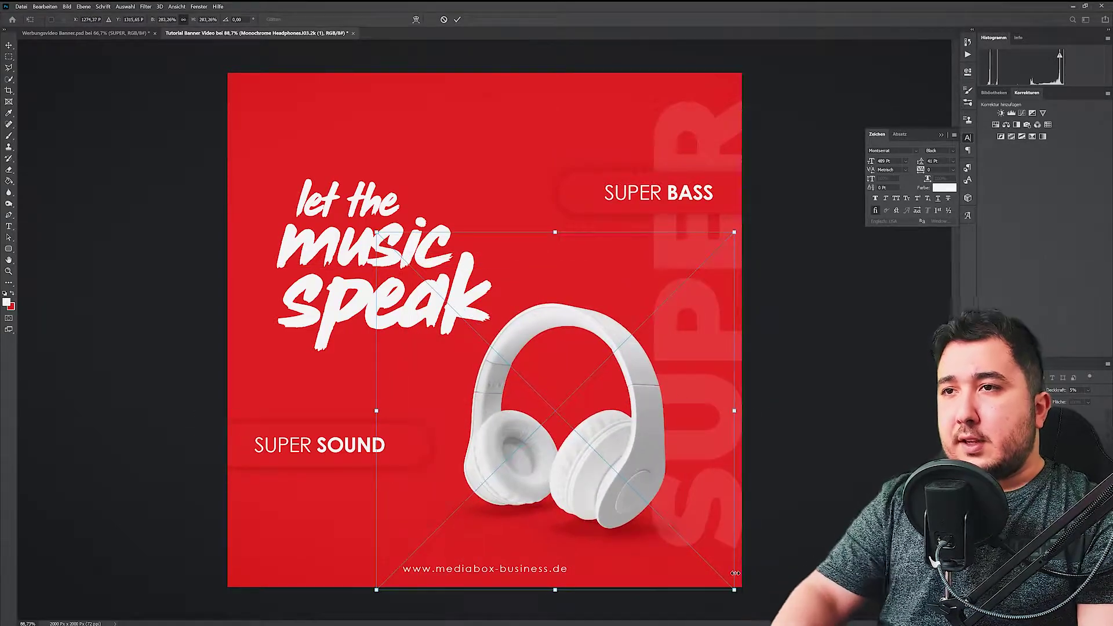
{"action": "key", "text": "Return"}
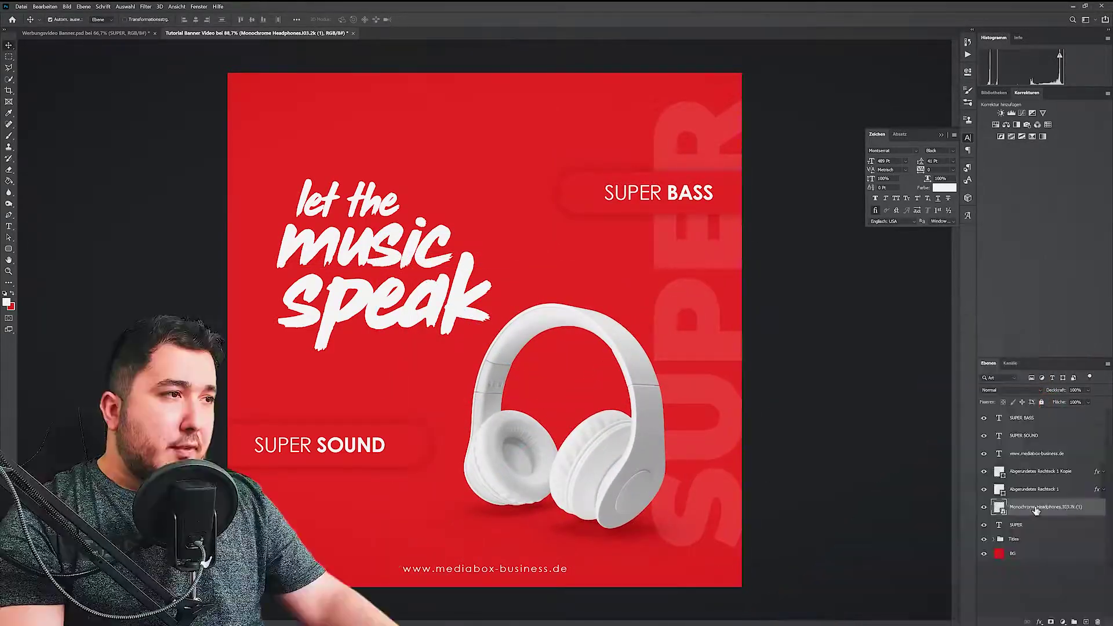
{"action": "double_click", "coordinate": [1095, 508]}
Give the headphones a red Colour Overlay and a red Satin effect sized 131 px
{"action": "left_click", "coordinate": [584, 216]}
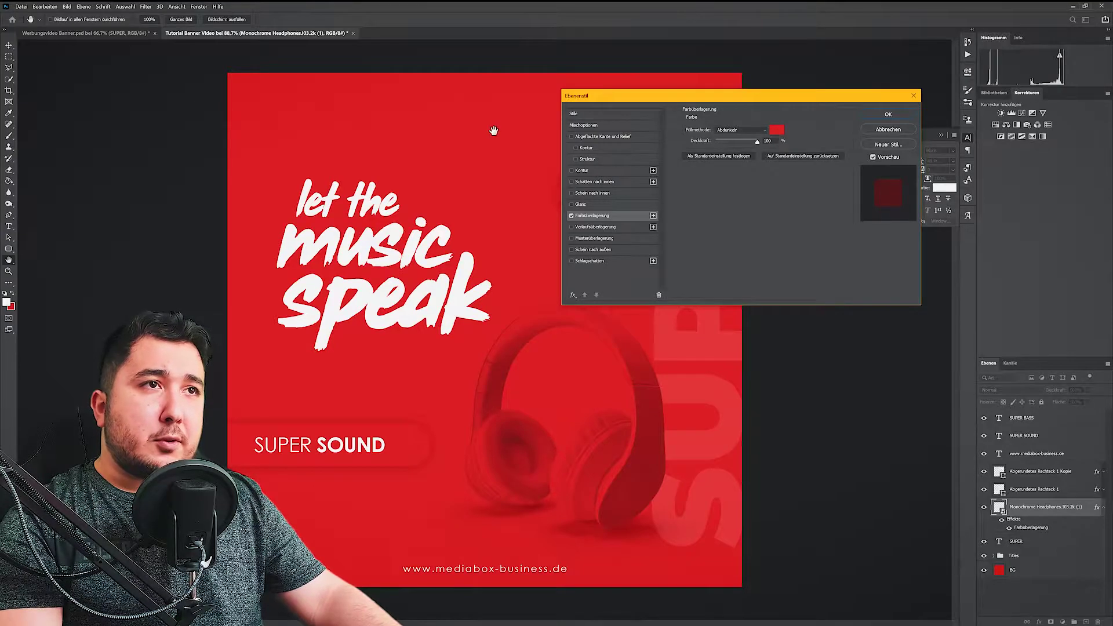
{"action": "left_click", "coordinate": [590, 206]}
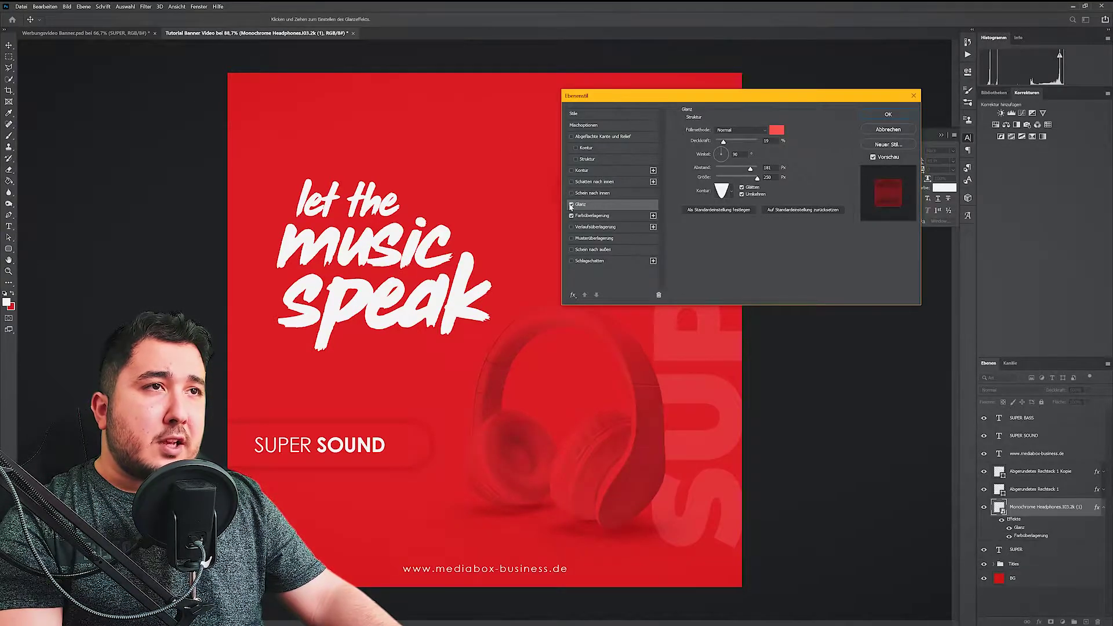
{"action": "left_click", "coordinate": [776, 131]}
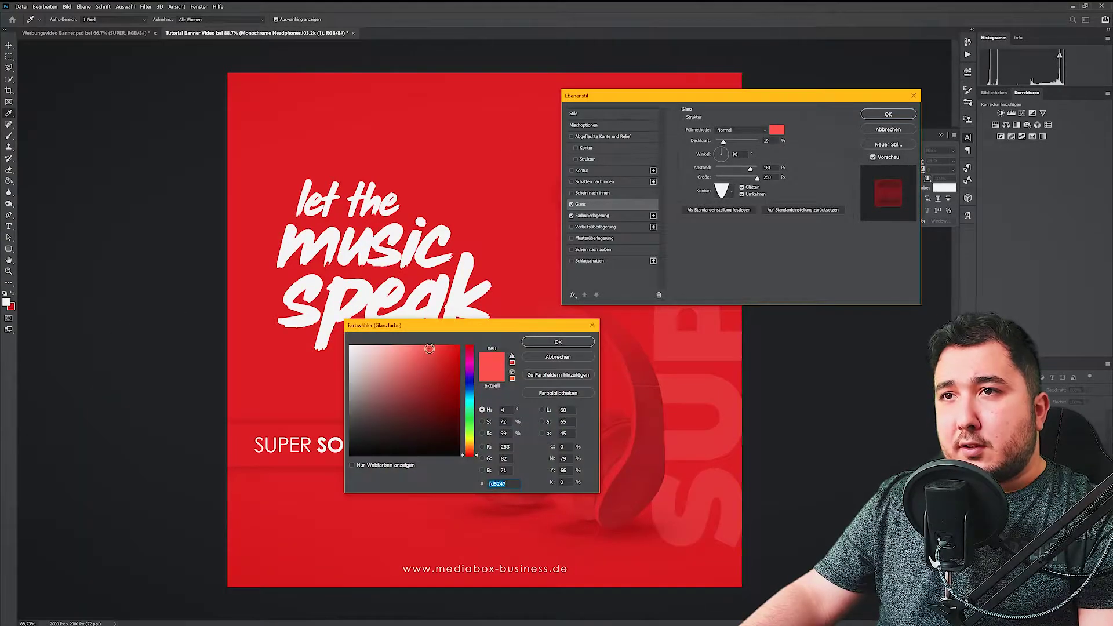
{"action": "left_click", "coordinate": [545, 343]}
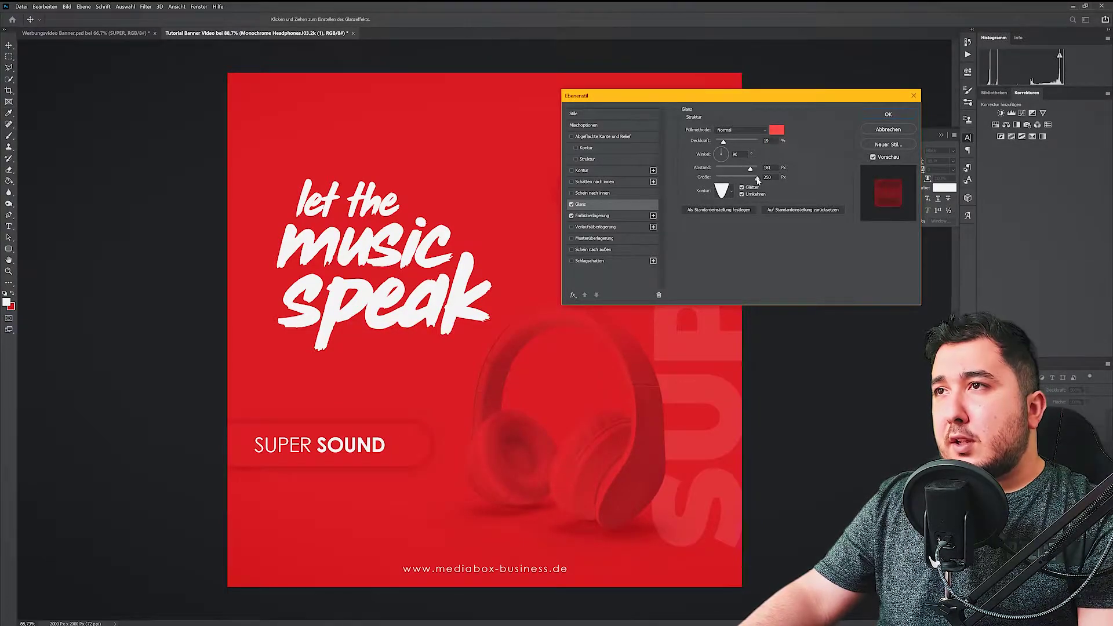
{"action": "left_click_drag", "start_coordinate": [733, 185], "coordinate": [746, 185]}
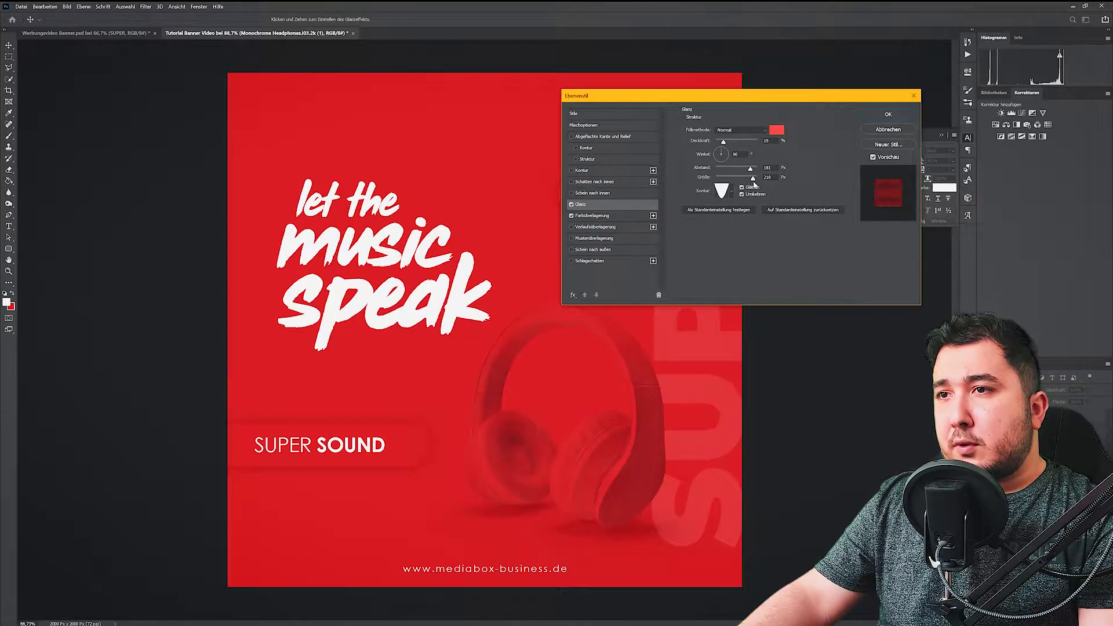
{"action": "left_click", "coordinate": [893, 115]}
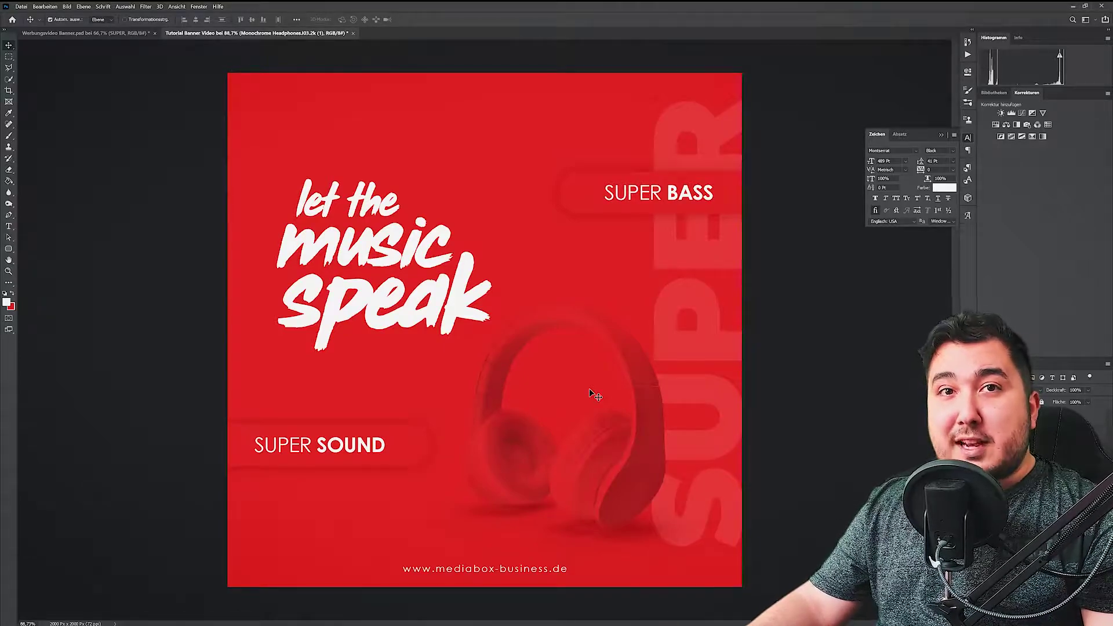
Bring the JETZT BESTELLEN button from Werbungsvideo Banner into the tutorial banner's lower left
{"action": "left_click", "coordinate": [61, 34]}
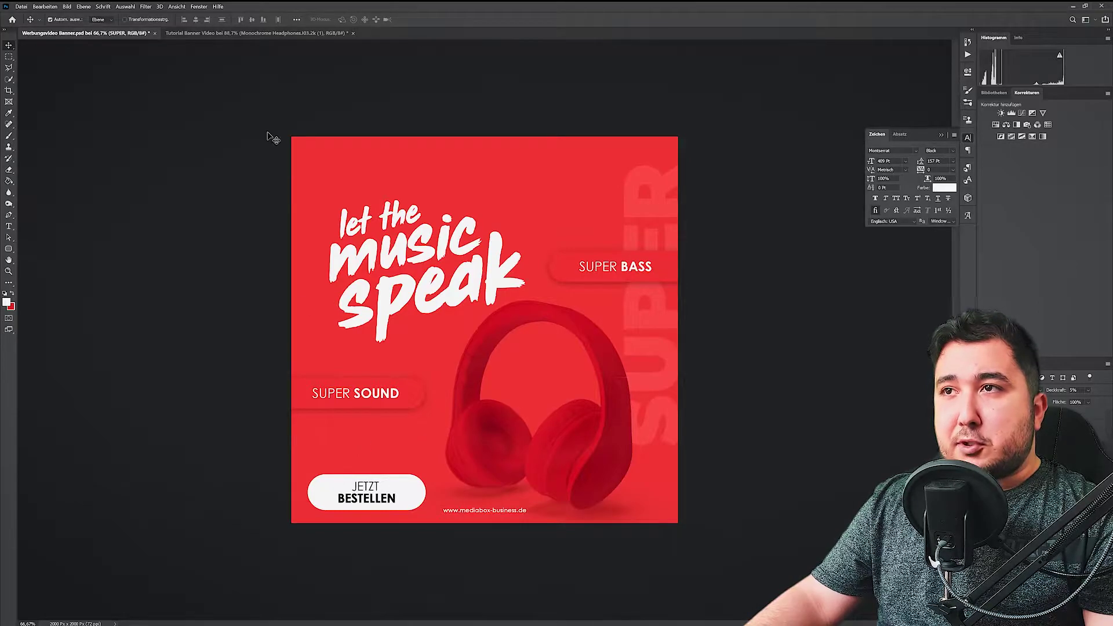
{"action": "left_click", "coordinate": [260, 33]}
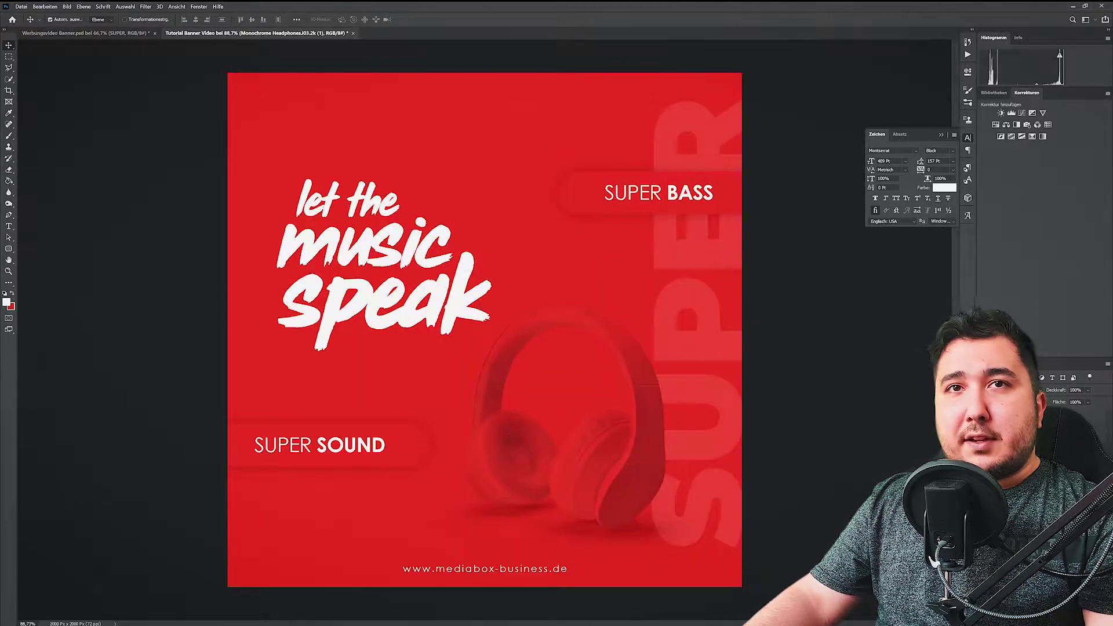
{"action": "left_click", "coordinate": [9, 228]}
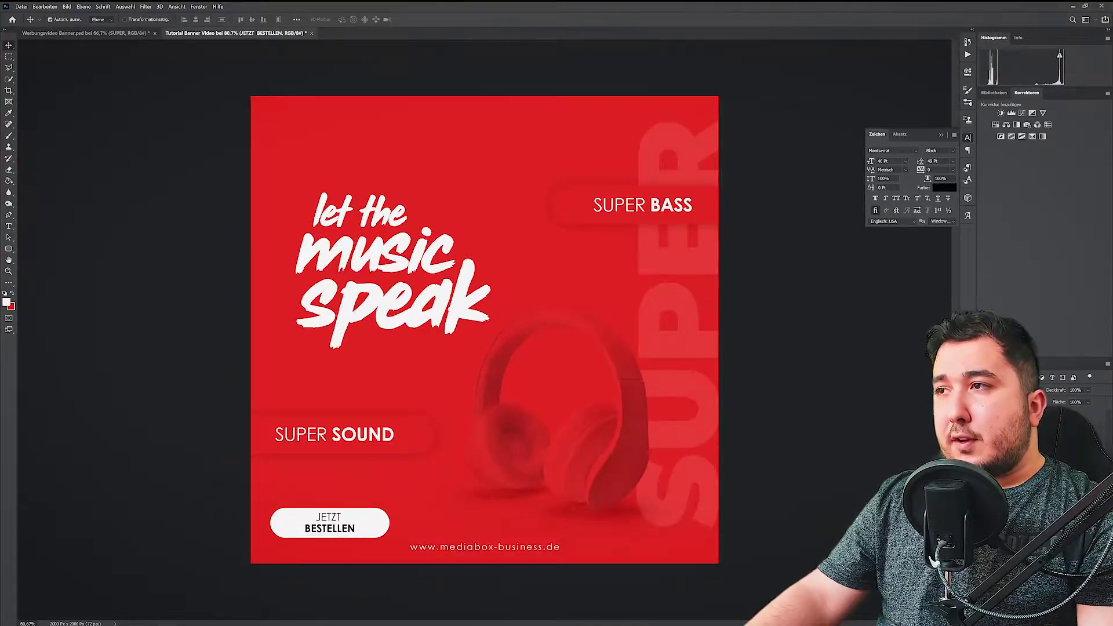
{"action": "left_click", "coordinate": [1084, 418]}
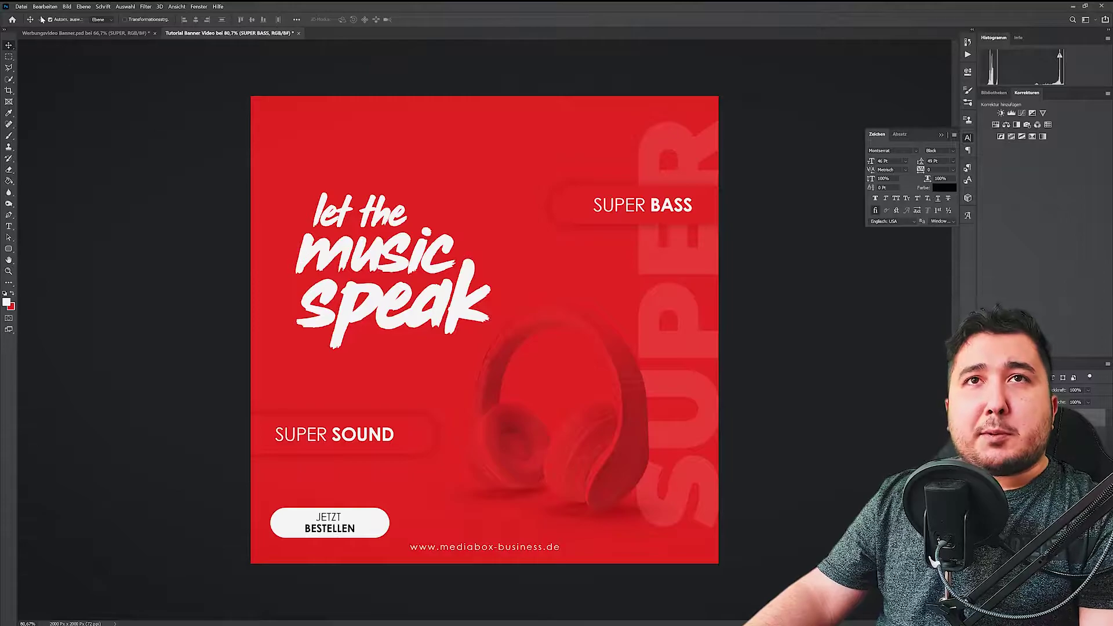
Save the banner as Tutorial Banner Video.psd
{"action": "left_click", "coordinate": [21, 7]}
{"action": "left_click", "coordinate": [34, 102]}
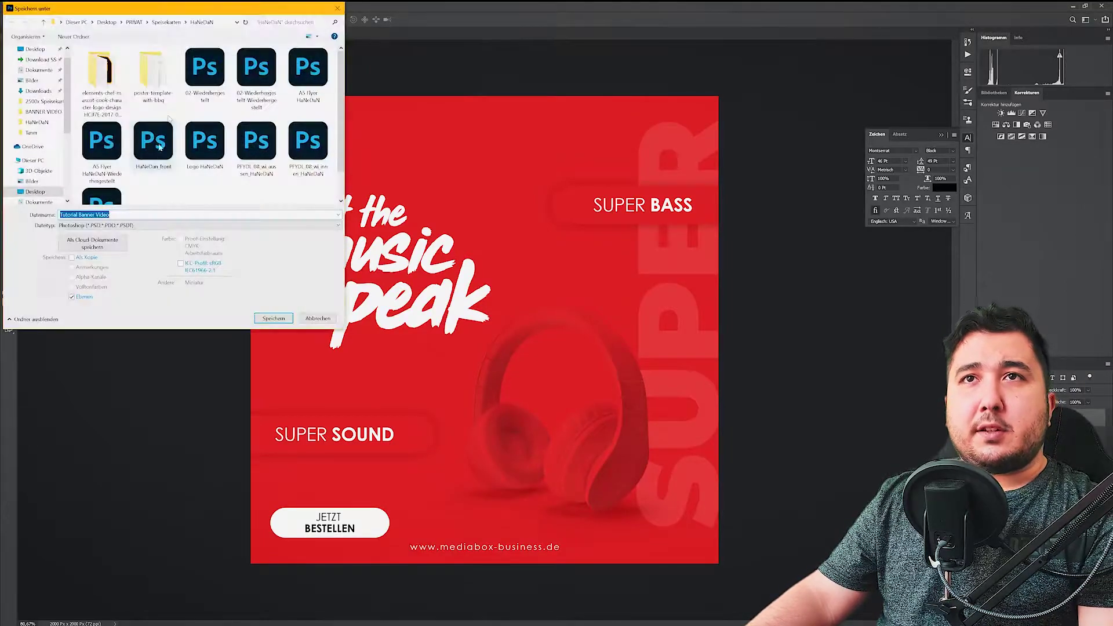
{"action": "key", "text": "Return"}
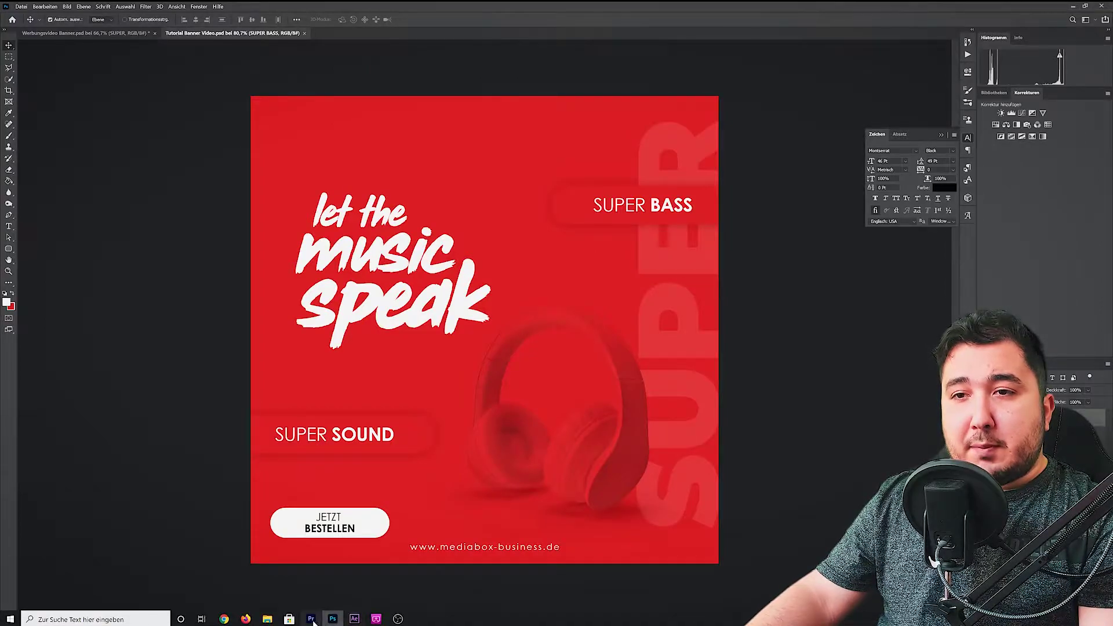
{"action": "left_click", "coordinate": [311, 619]}
Drag Tutorial Banner Video.psd from Desktop > BANNER VIDEO into Premiere's Project panel
{"action": "left_click", "coordinate": [268, 618]}
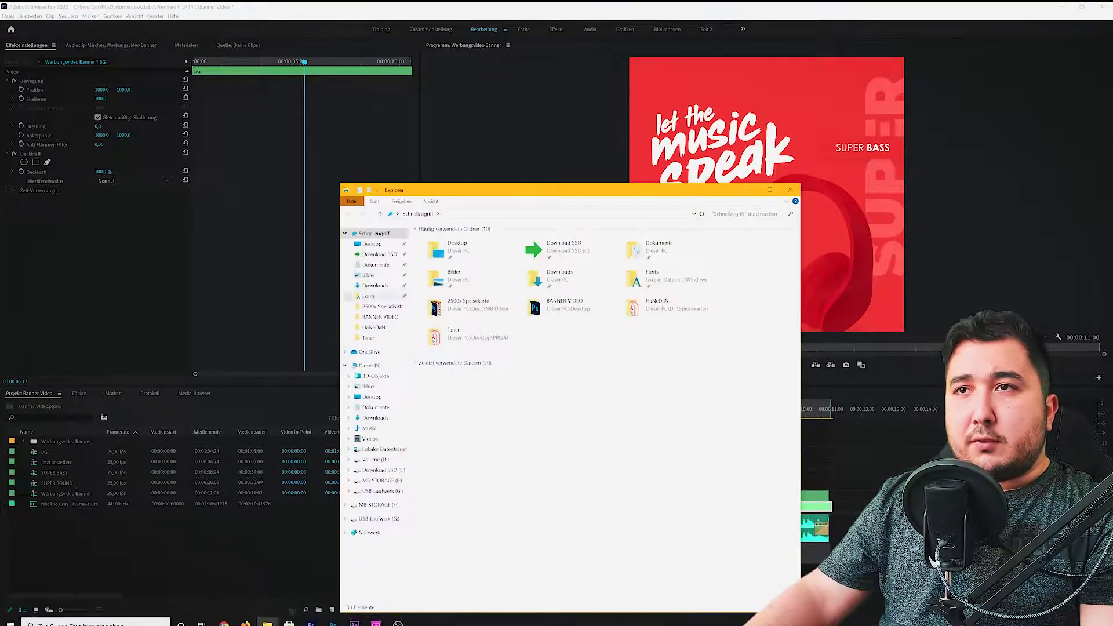
{"action": "left_click", "coordinate": [371, 243]}
{"action": "double_click", "coordinate": [450, 266]}
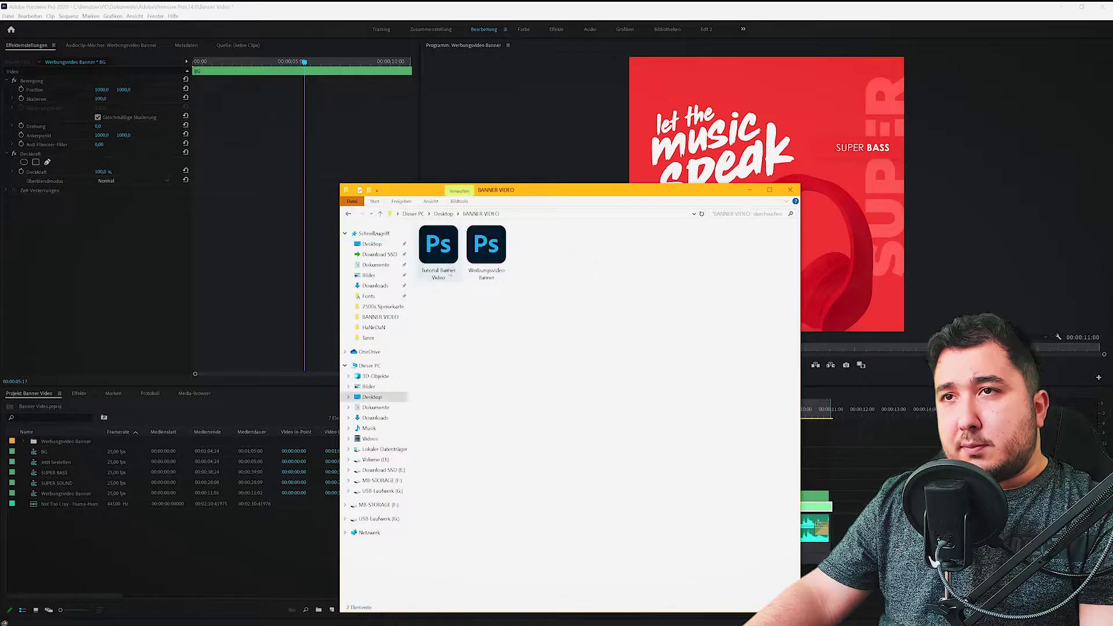
{"action": "mouse_move", "coordinate": [443, 261]}
{"action": "left_mouse_down"}
{"action": "mouse_move", "coordinate": [534, 351]}
{"action": "mouse_move", "coordinate": [199, 553]}
{"action": "left_mouse_up"}
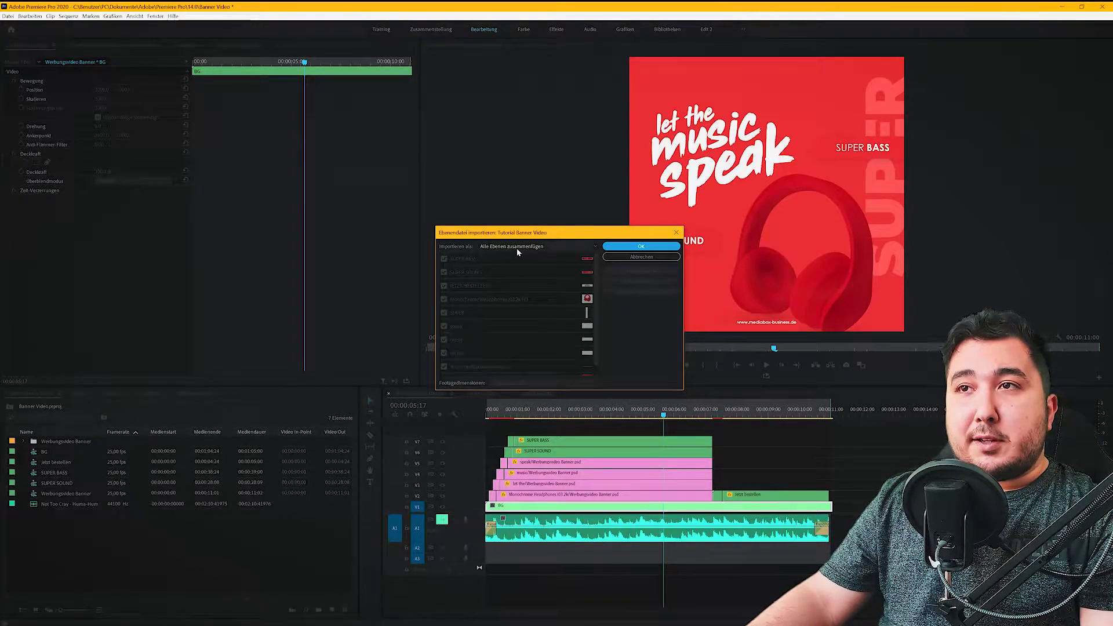
Import the PSD as Individual Layers and expand the new Tutorial Banner Video bin
{"action": "left_click", "coordinate": [548, 248]}
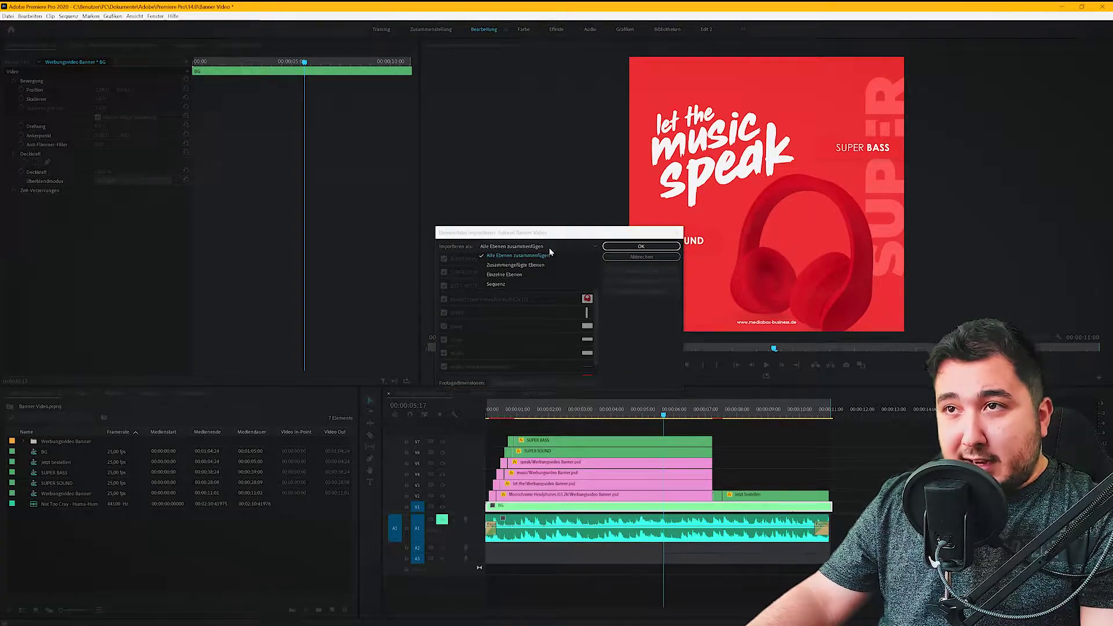
{"action": "left_click", "coordinate": [545, 272]}
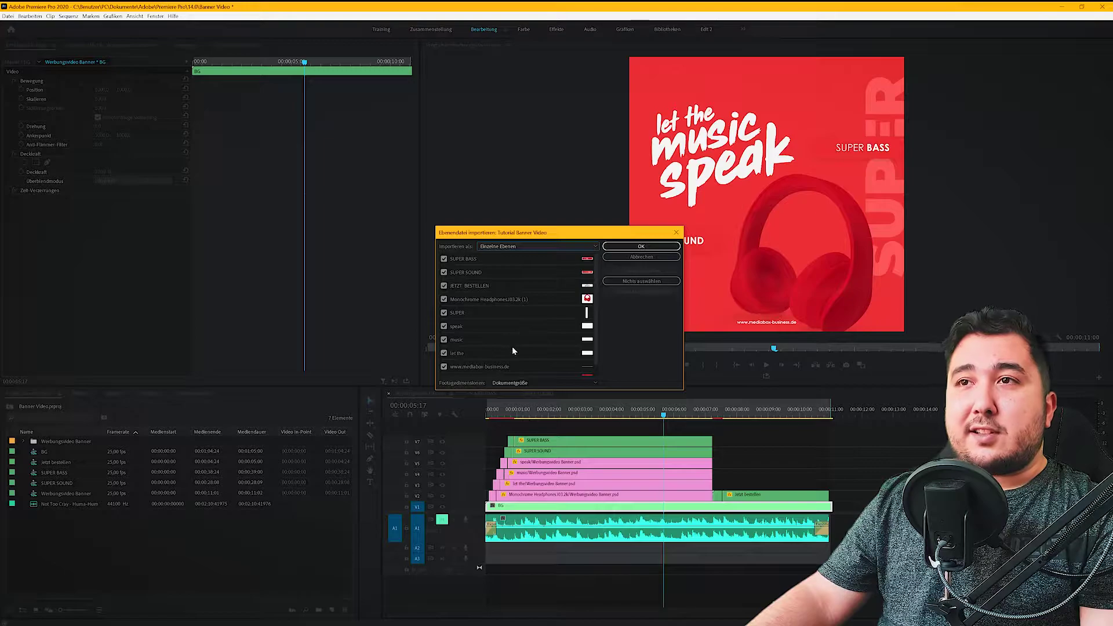
{"action": "left_click", "coordinate": [662, 248]}
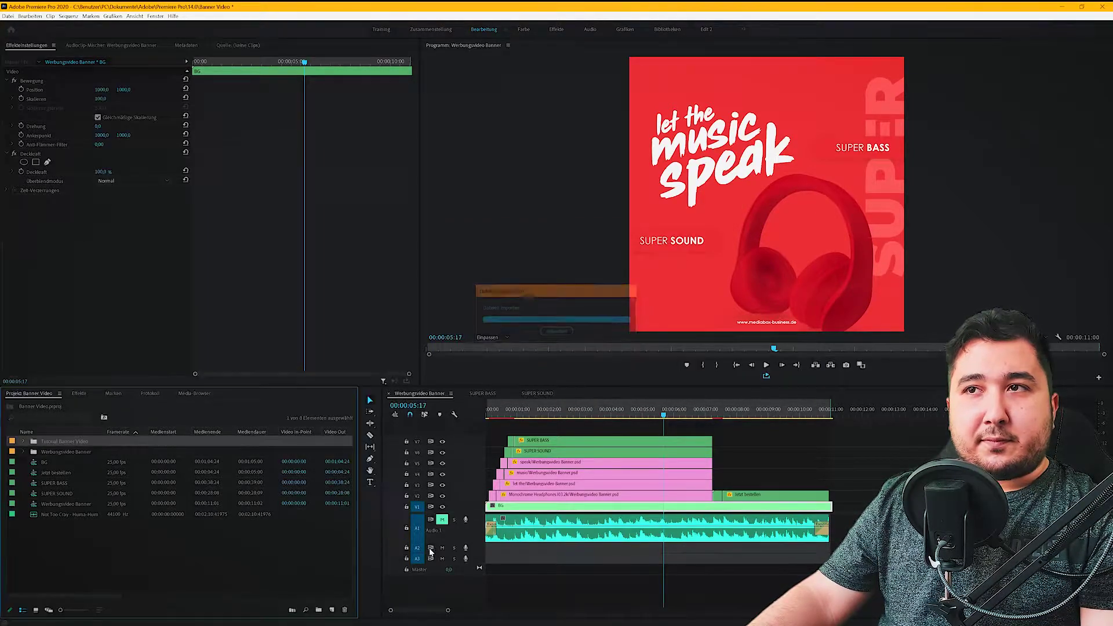
{"action": "left_click", "coordinate": [23, 443]}
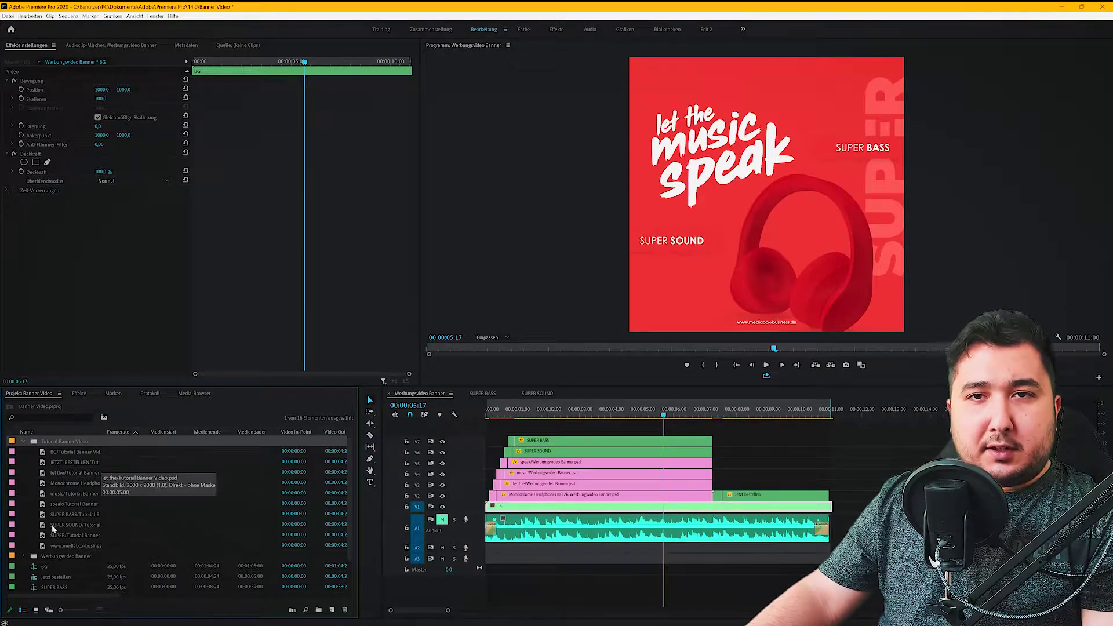
Create a new Tutorial Banner Video sequence from the BG layer clip
{"action": "left_click", "coordinate": [61, 453]}
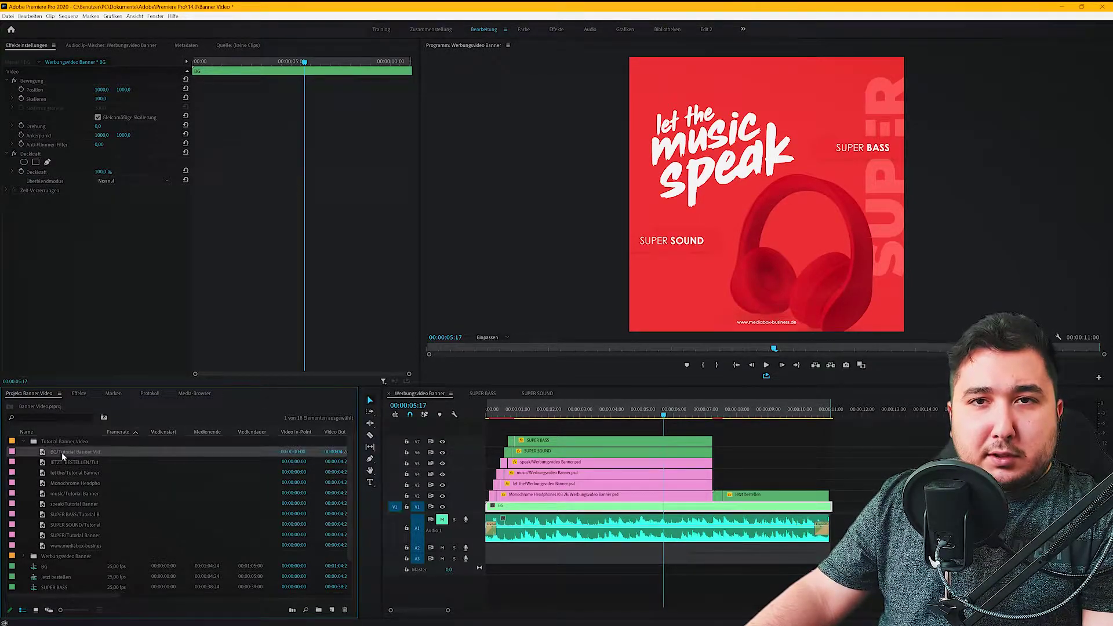
{"action": "right_click", "coordinate": [72, 452]}
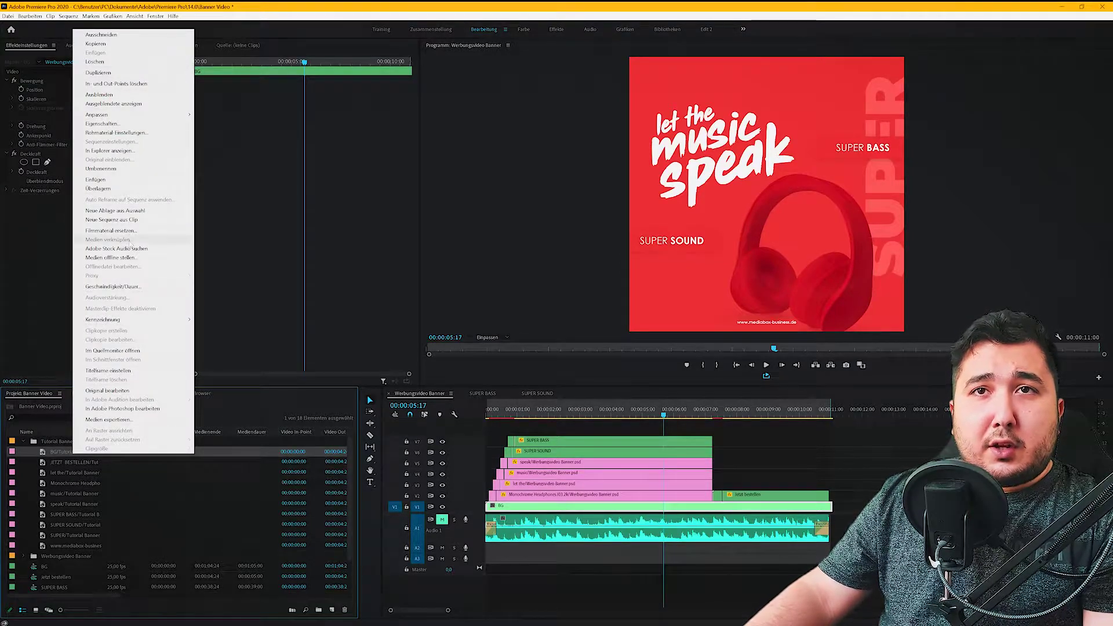
{"action": "left_click", "coordinate": [124, 220]}
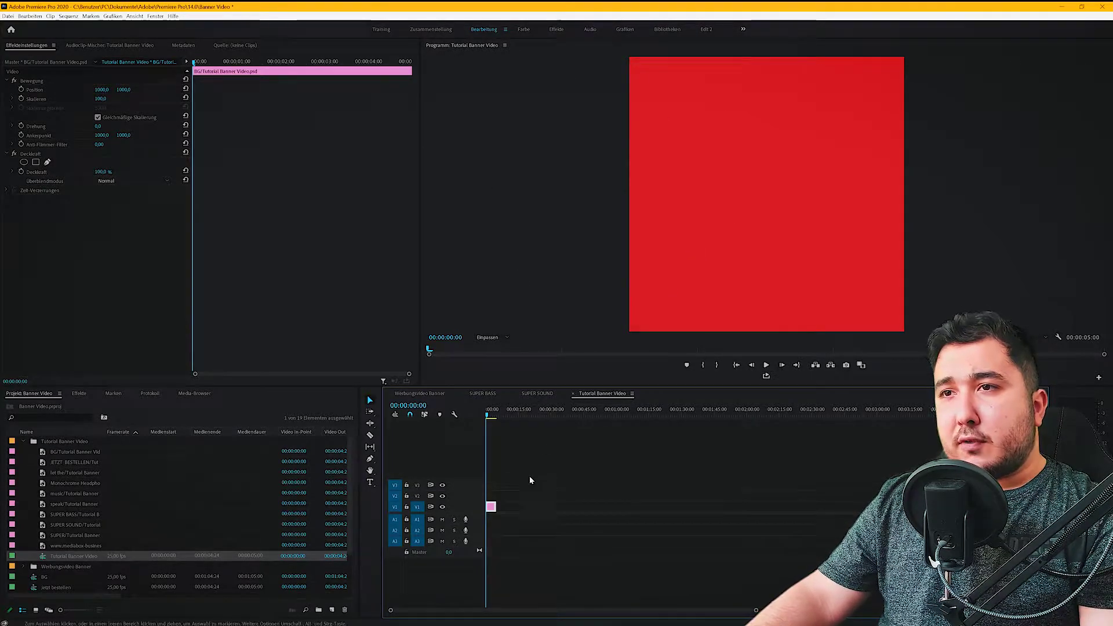
Extend the BG clip in the timeline to 13 seconds
{"action": "left_click_drag", "start_coordinate": [756, 611], "coordinate": [603, 611]}
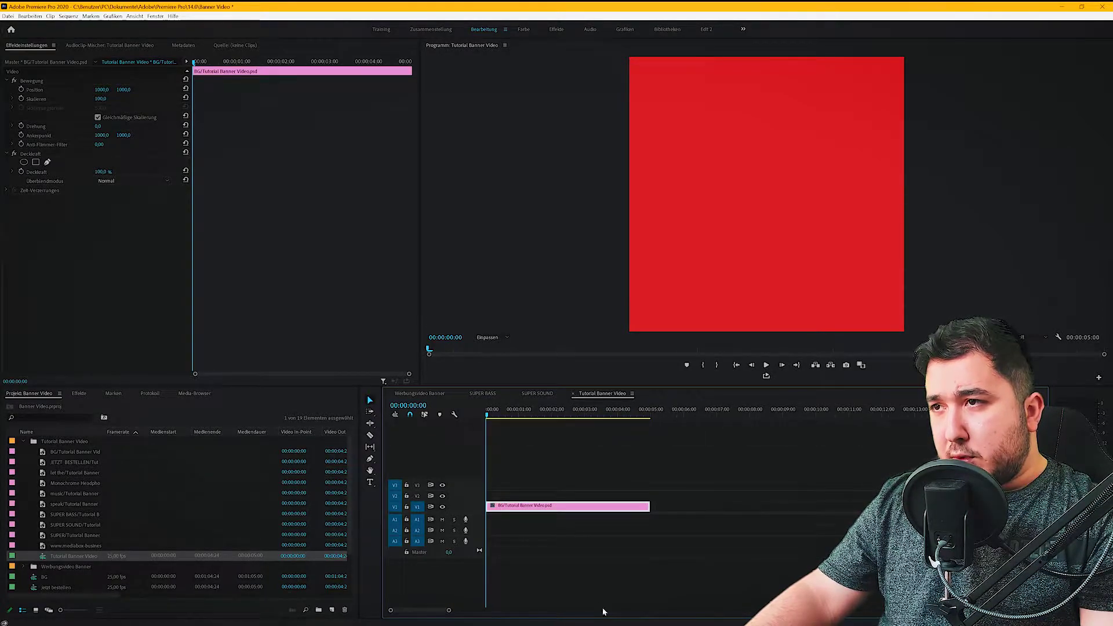
{"action": "left_click_drag", "start_coordinate": [649, 506], "coordinate": [918, 506]}
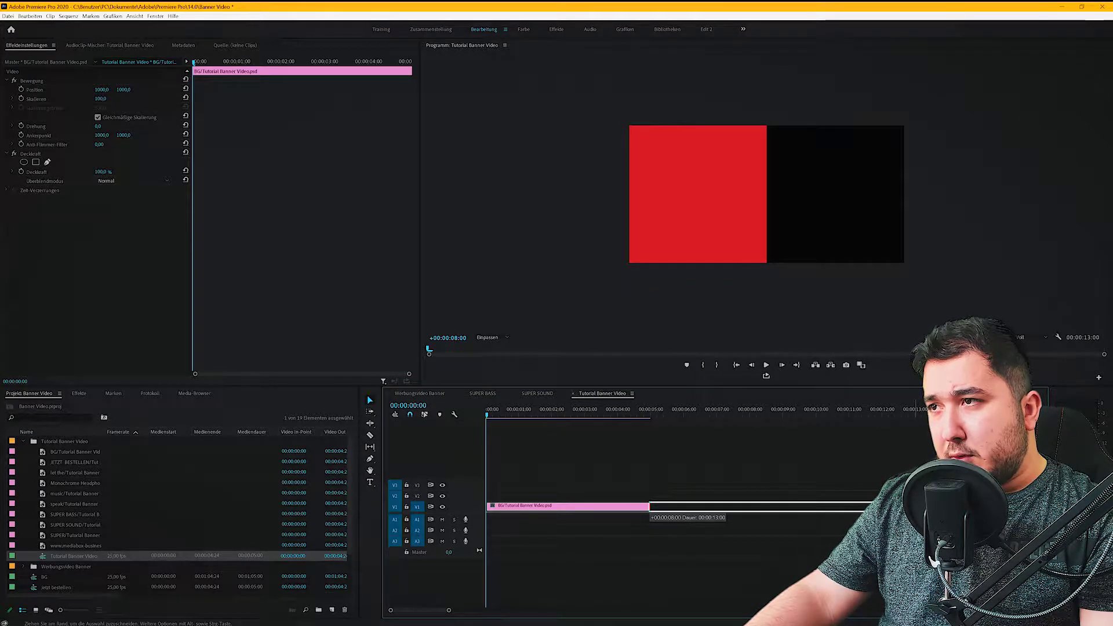
{"action": "left_click_drag", "start_coordinate": [918, 506], "coordinate": [920, 506]}
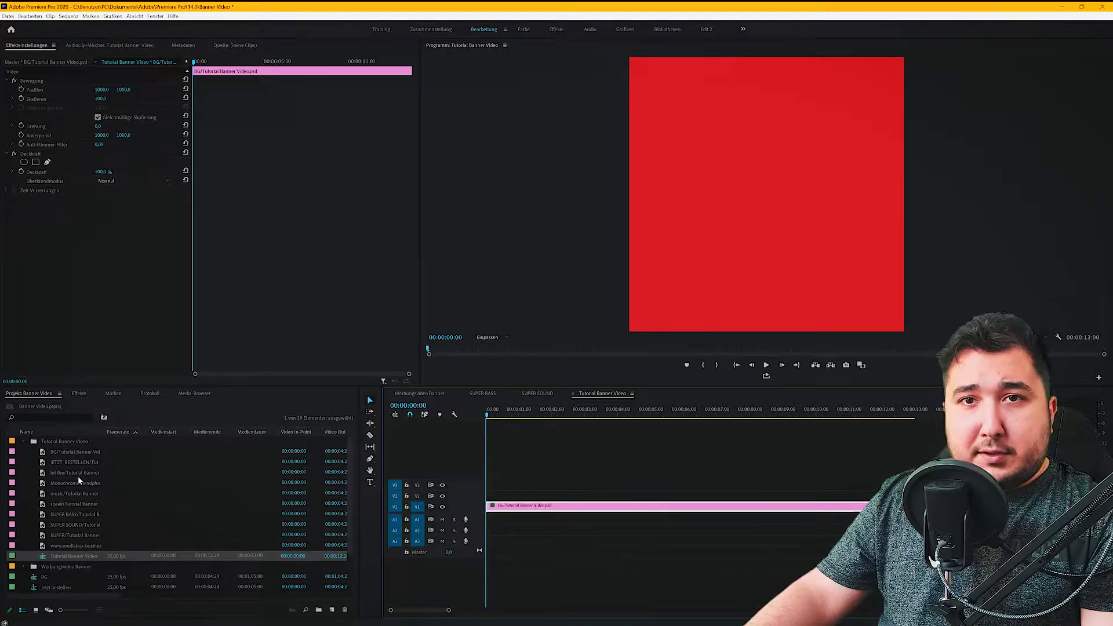
Stack the banner layers, starting with 'let the', on tracks above the background
{"action": "left_click", "coordinate": [57, 474]}
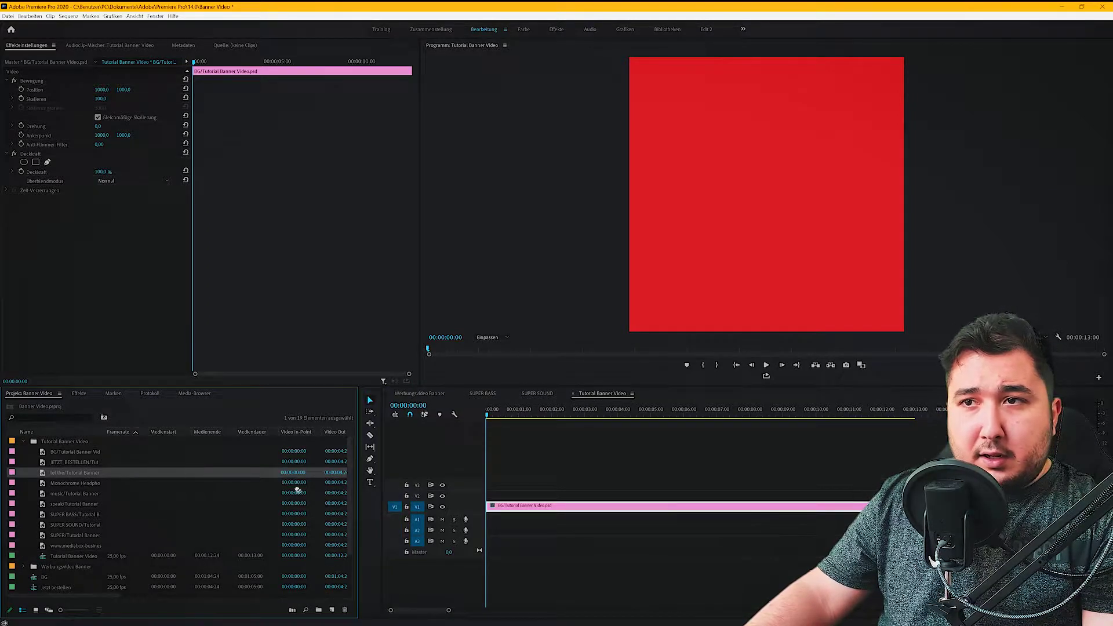
{"action": "left_click_drag", "start_coordinate": [57, 474], "coordinate": [499, 495]}
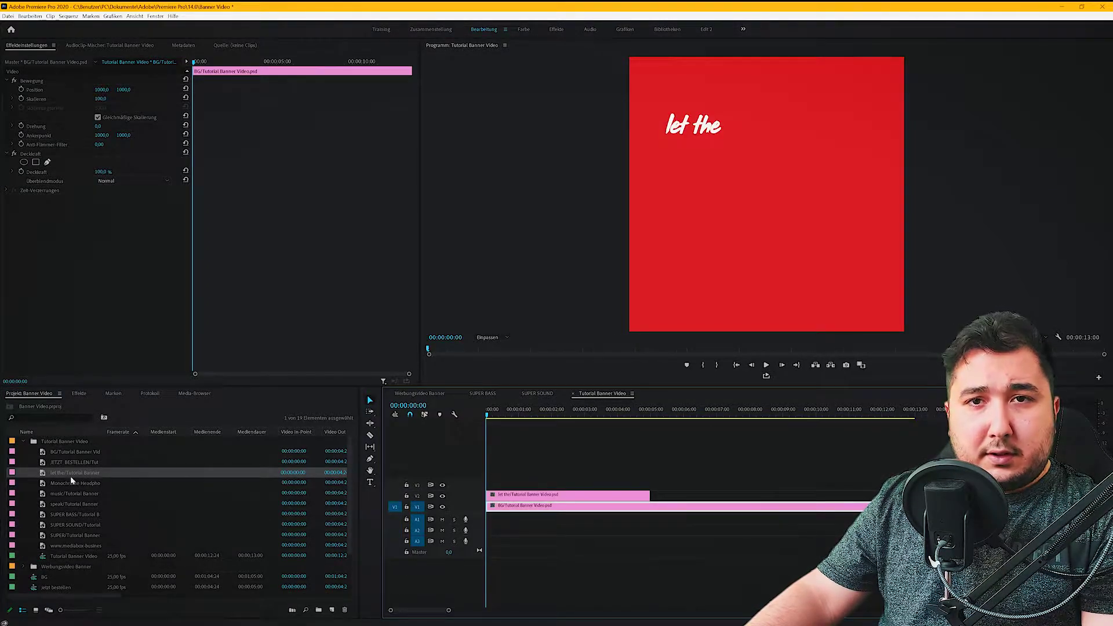
{"action": "left_click", "coordinate": [57, 494]}
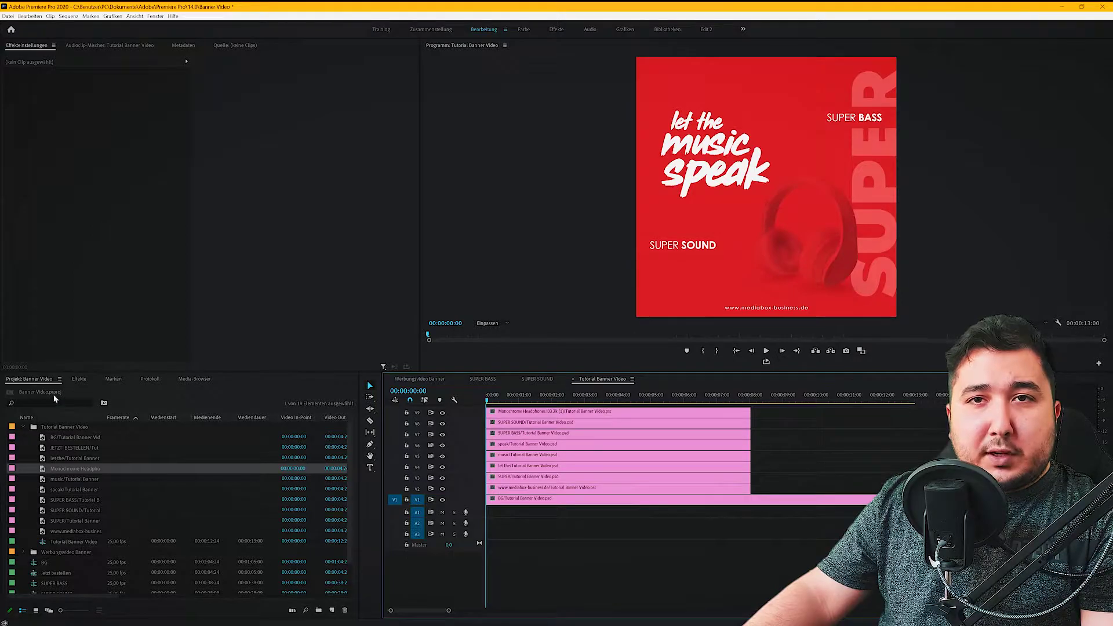
Show the Effects panel's Presets > Glitch & Distortion folder
{"action": "key", "text": "shift+7"}
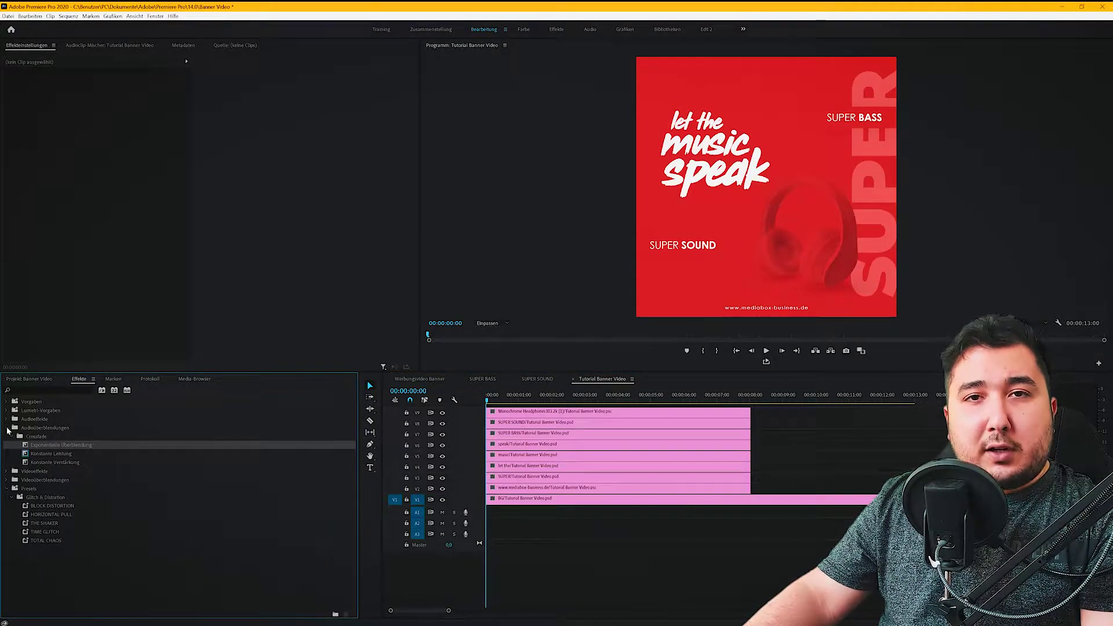
{"action": "left_click", "coordinate": [7, 427]}
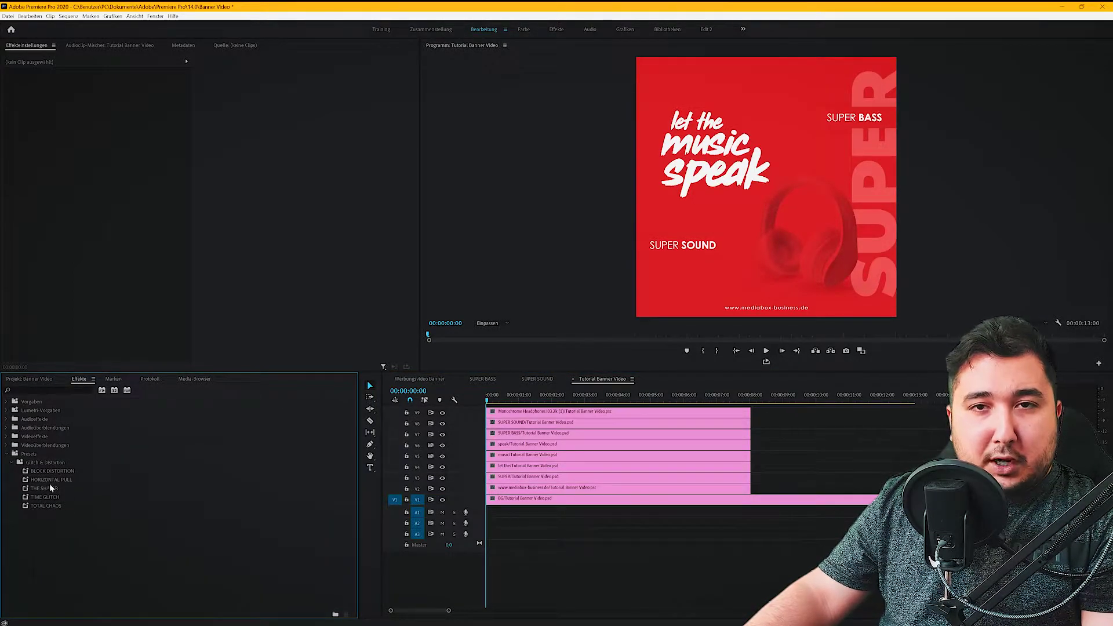
{"action": "left_click", "coordinate": [45, 465]}
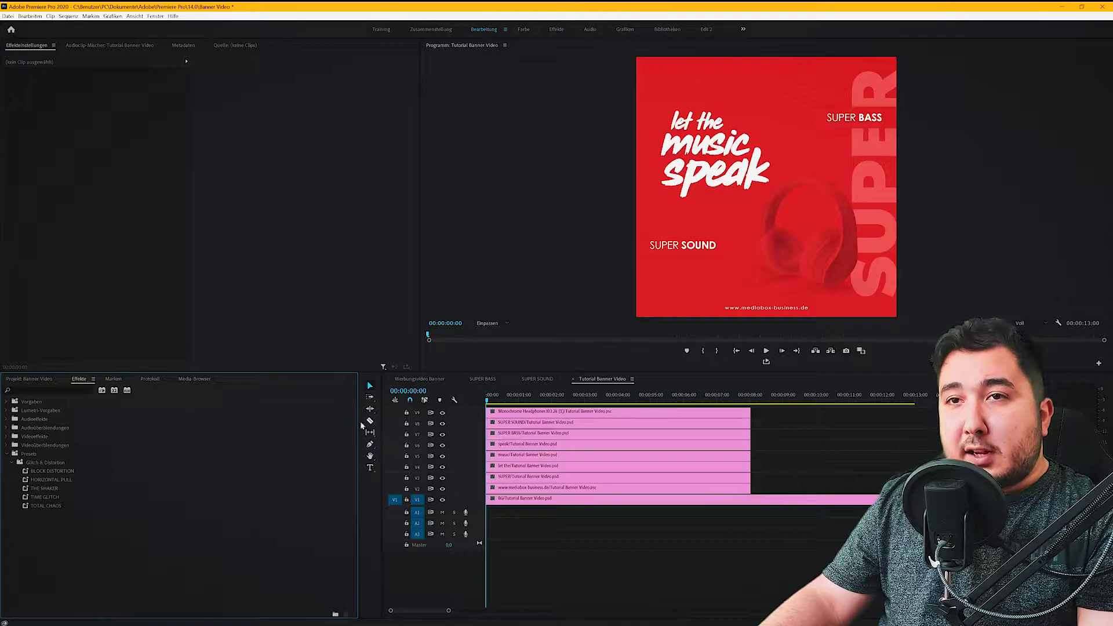
Cancel an Import Presets attempt and return to the Werbungsvideo Banner sequence
{"action": "right_click", "coordinate": [33, 407]}
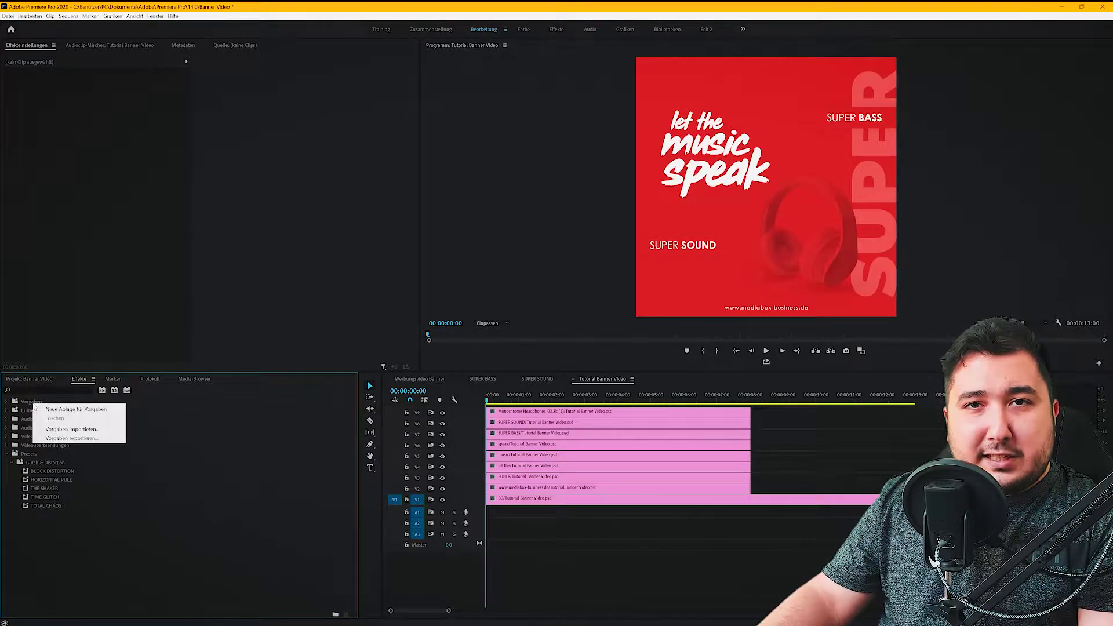
{"action": "left_click", "coordinate": [80, 432]}
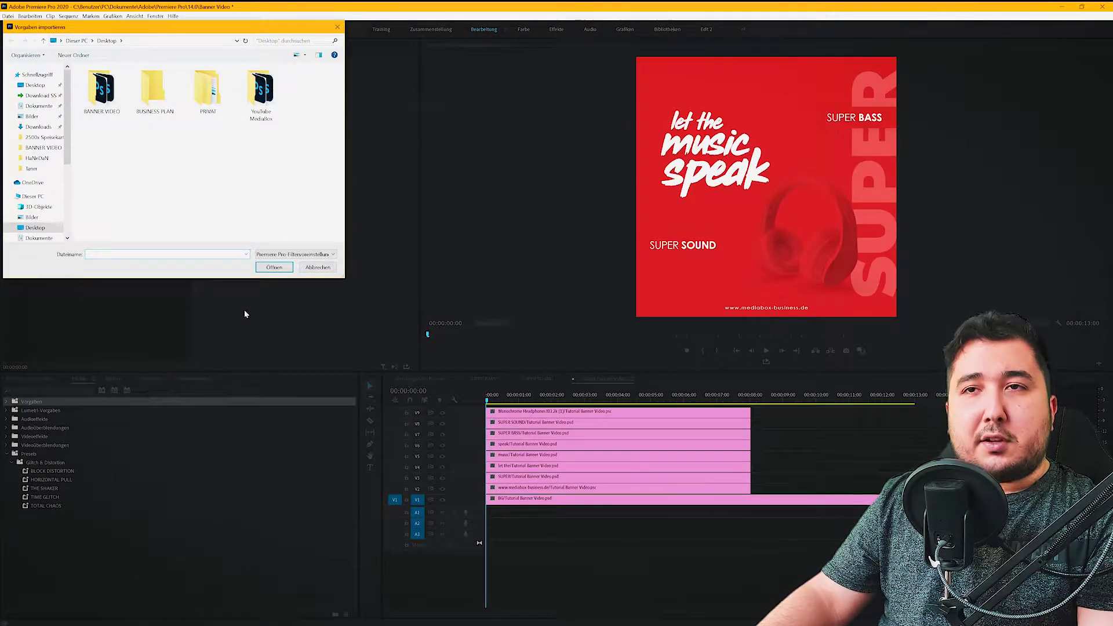
{"action": "left_click", "coordinate": [330, 271]}
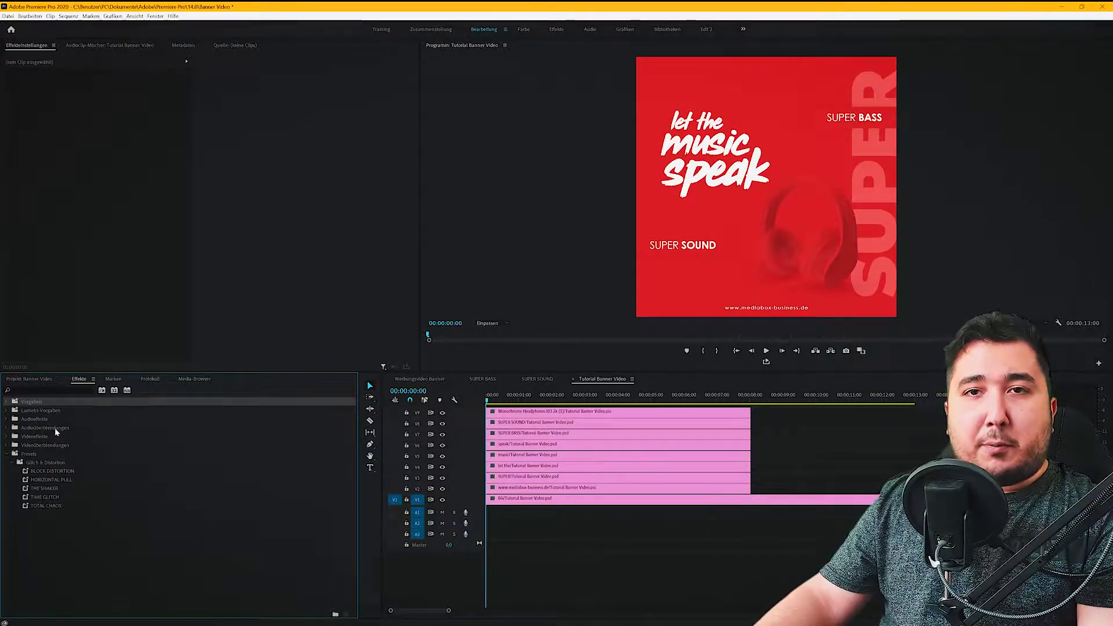
{"action": "left_click", "coordinate": [422, 379]}
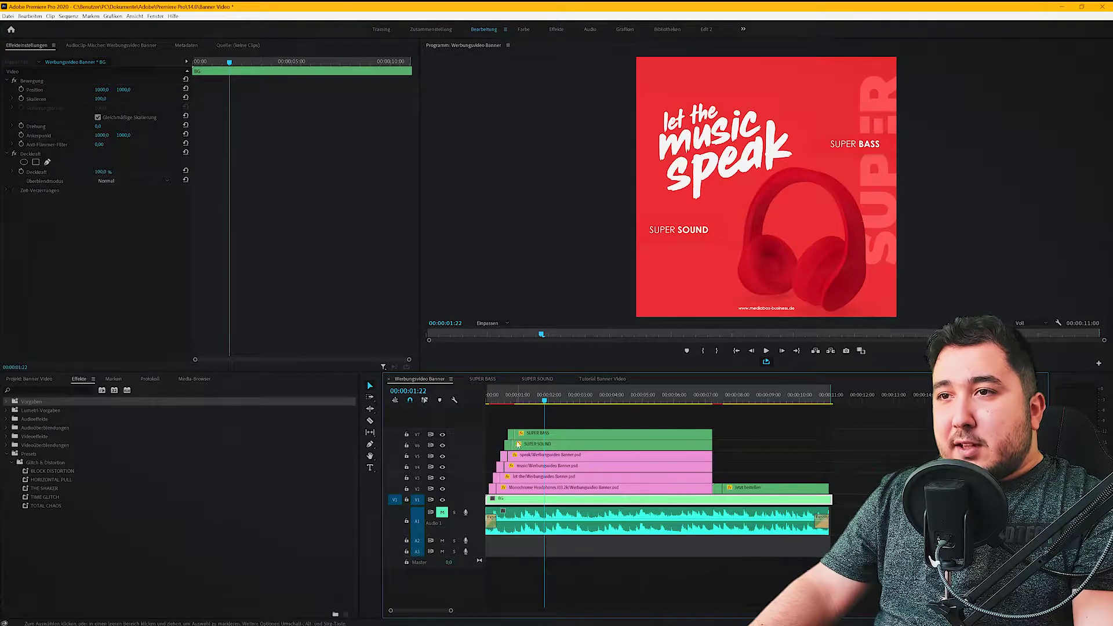
Check the SUPER BASS clip's shaker keyframes near one second, then return to Tutorial Banner Video
{"action": "left_click_drag", "start_coordinate": [509, 445], "coordinate": [511, 400]}
{"action": "left_click", "coordinate": [513, 399]}
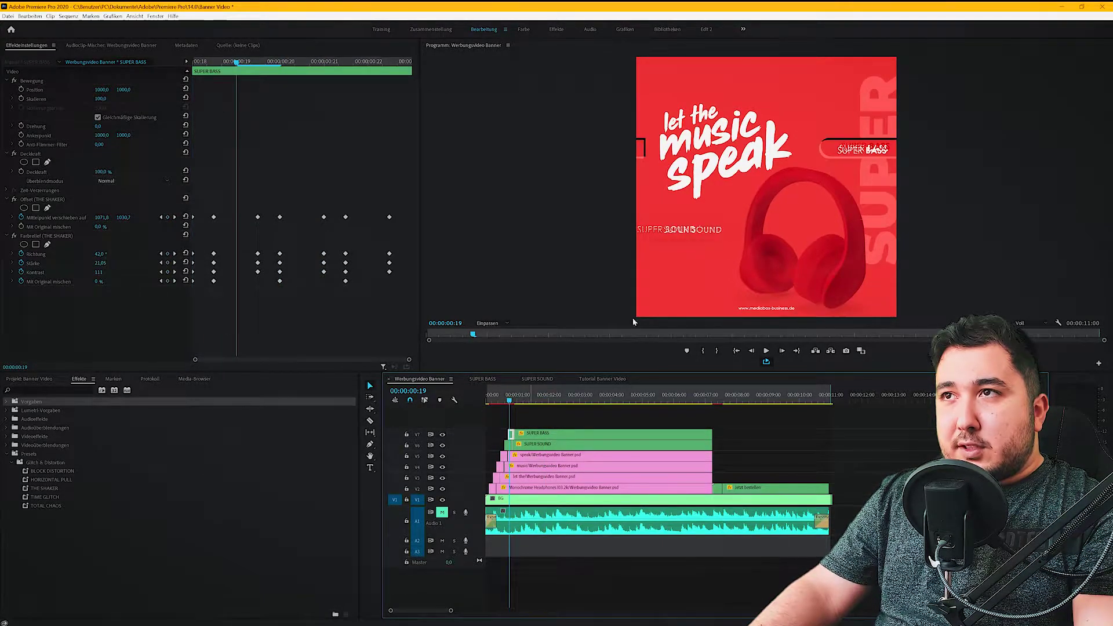
{"action": "left_click", "coordinate": [579, 381]}
Close the SUPER BASS and SUPER SOUND sequence tabs and zoom the timeline
{"action": "left_click", "coordinate": [465, 382]}
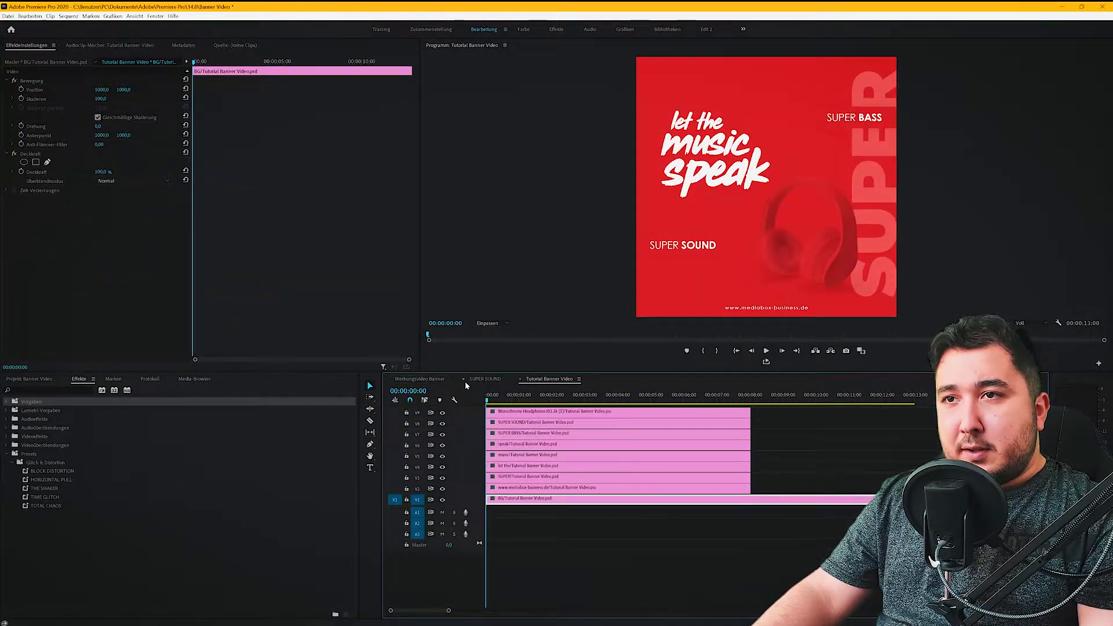
{"action": "left_click", "coordinate": [464, 380]}
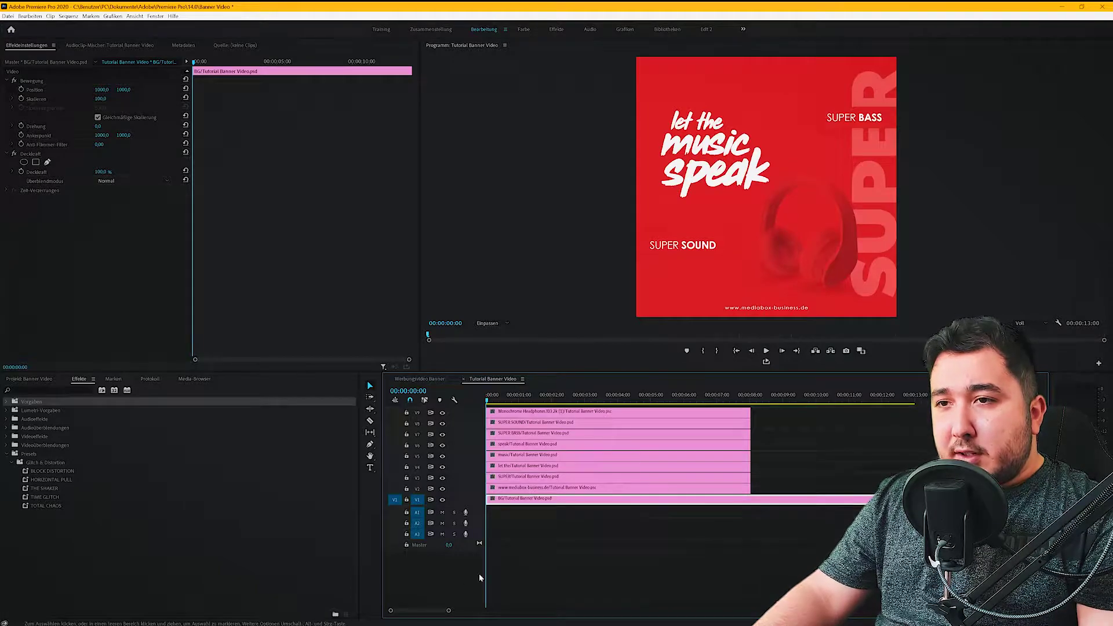
{"action": "left_click_drag", "start_coordinate": [448, 610], "coordinate": [416, 611]}
{"action": "left_click", "coordinate": [370, 422]}
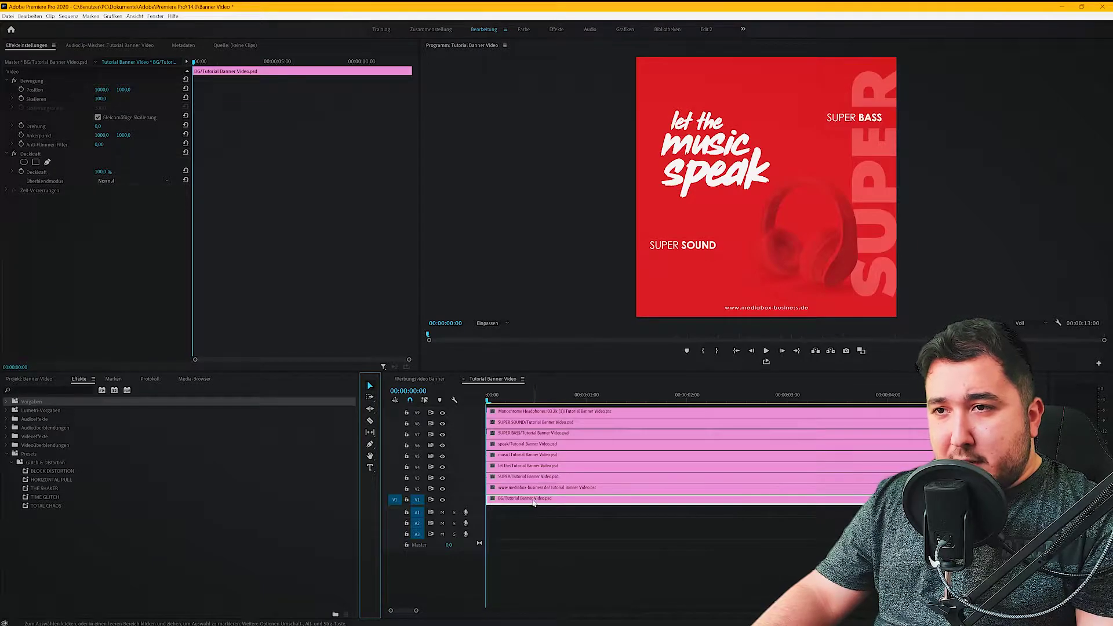
Nest the SUPER, website and background clips as 'BG' and move the six upper layers down above it
{"action": "left_click", "coordinate": [529, 490]}
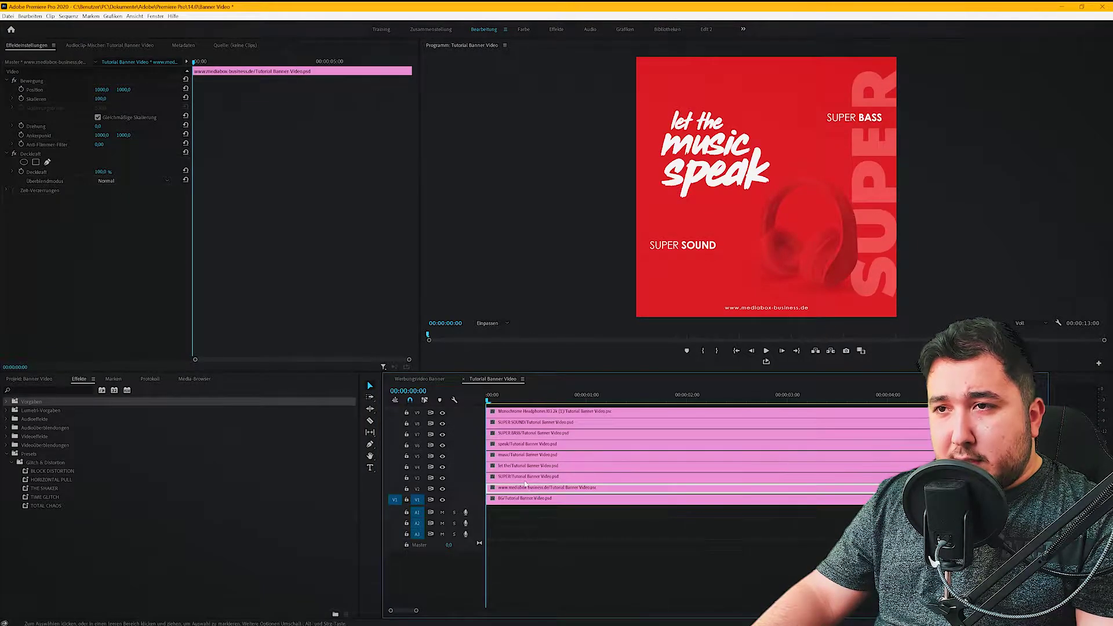
{"action": "left_click", "coordinate": [525, 480]}
{"action": "left_click", "coordinate": [525, 489], "text": "shift"}
{"action": "left_click", "coordinate": [525, 500], "text": "shift"}
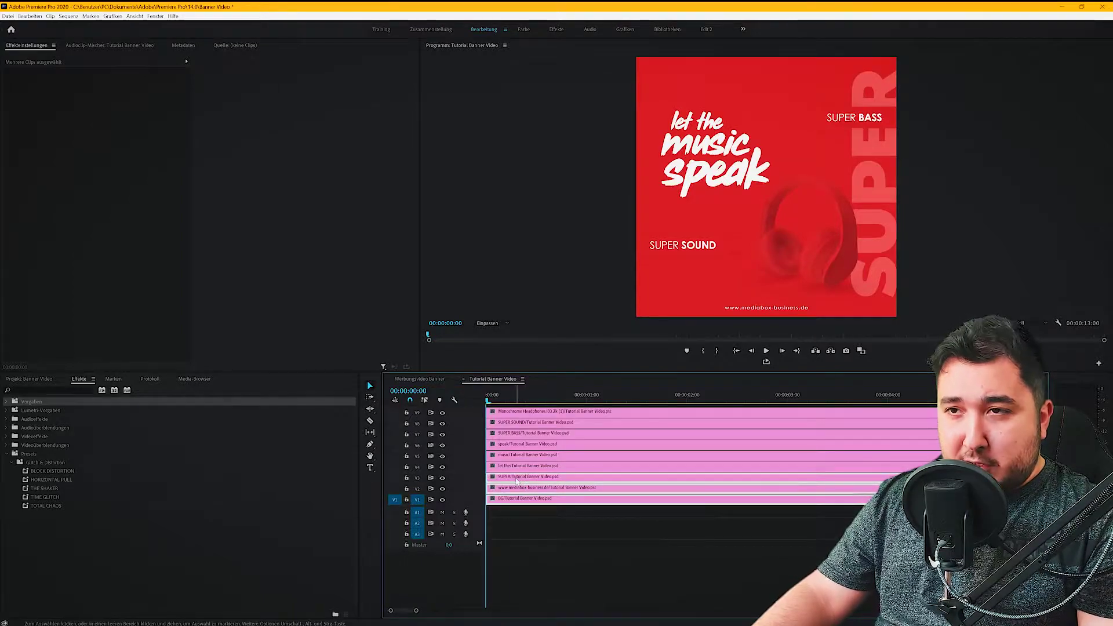
{"action": "right_click", "coordinate": [545, 479]}
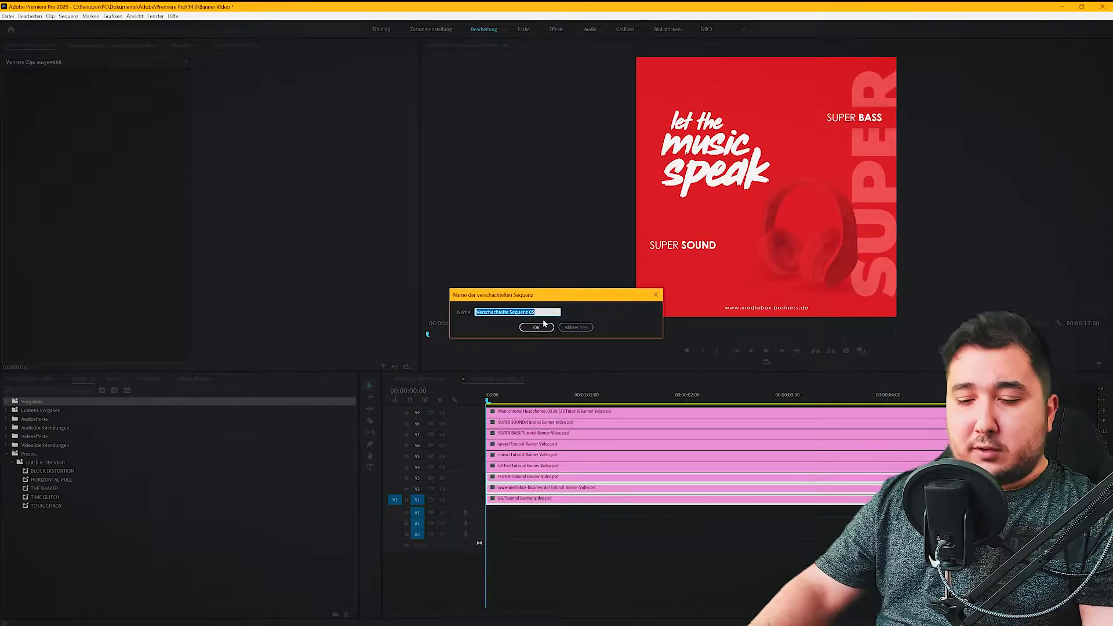
{"action": "type", "text": "BG"}
{"action": "left_click", "coordinate": [534, 328]}
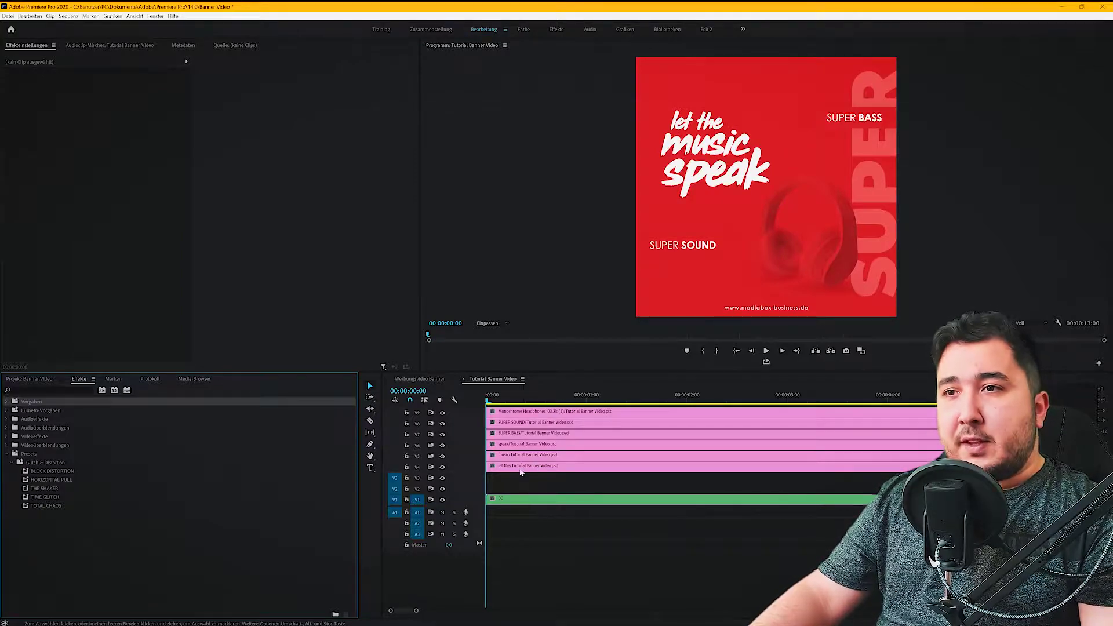
{"action": "mouse_move", "coordinate": [520, 472]}
{"action": "left_mouse_down"}
{"action": "mouse_move", "coordinate": [496, 406]}
{"action": "mouse_move", "coordinate": [507, 437]}
{"action": "left_mouse_up"}
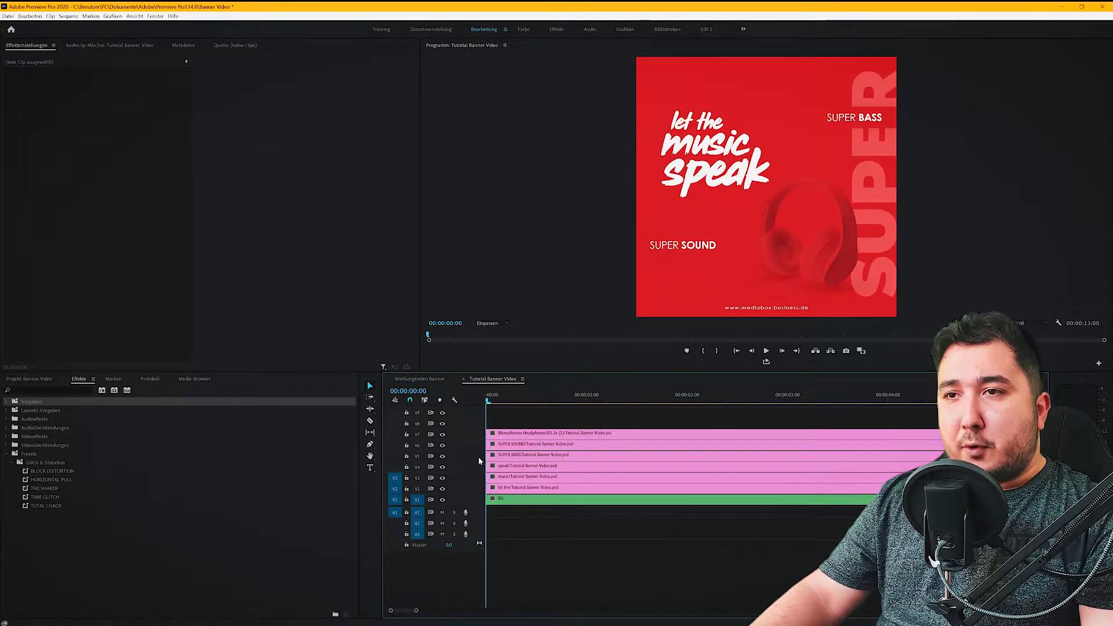
Razor-cut let the, music, speak, SUPER BASS, SUPER SOUND and the other layers at progressively later times
{"action": "left_click", "coordinate": [370, 420]}
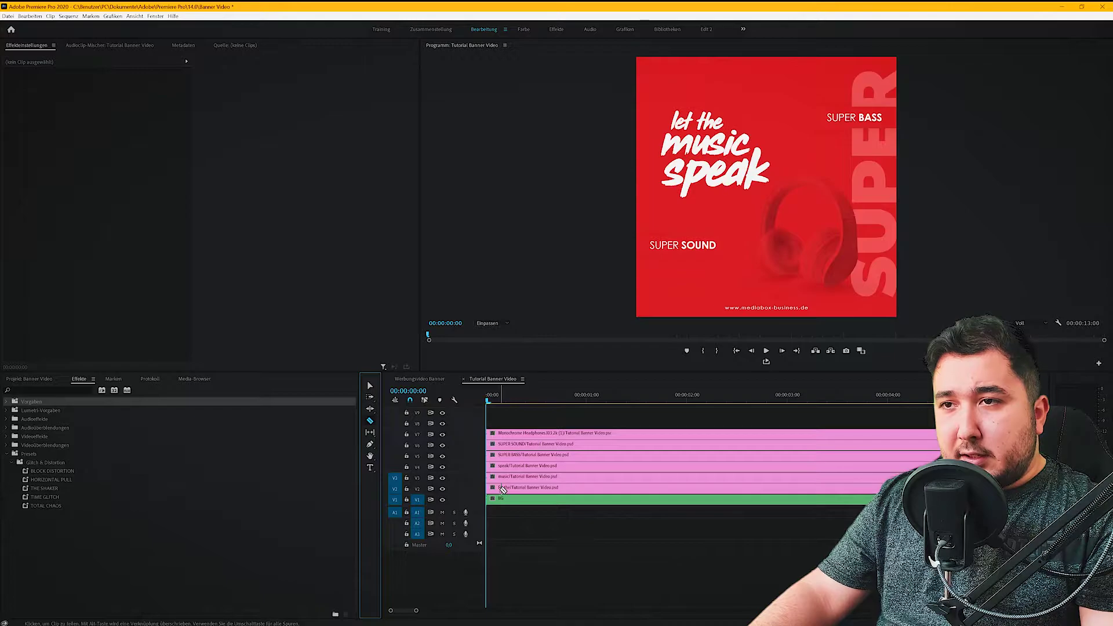
{"action": "left_click", "coordinate": [501, 488]}
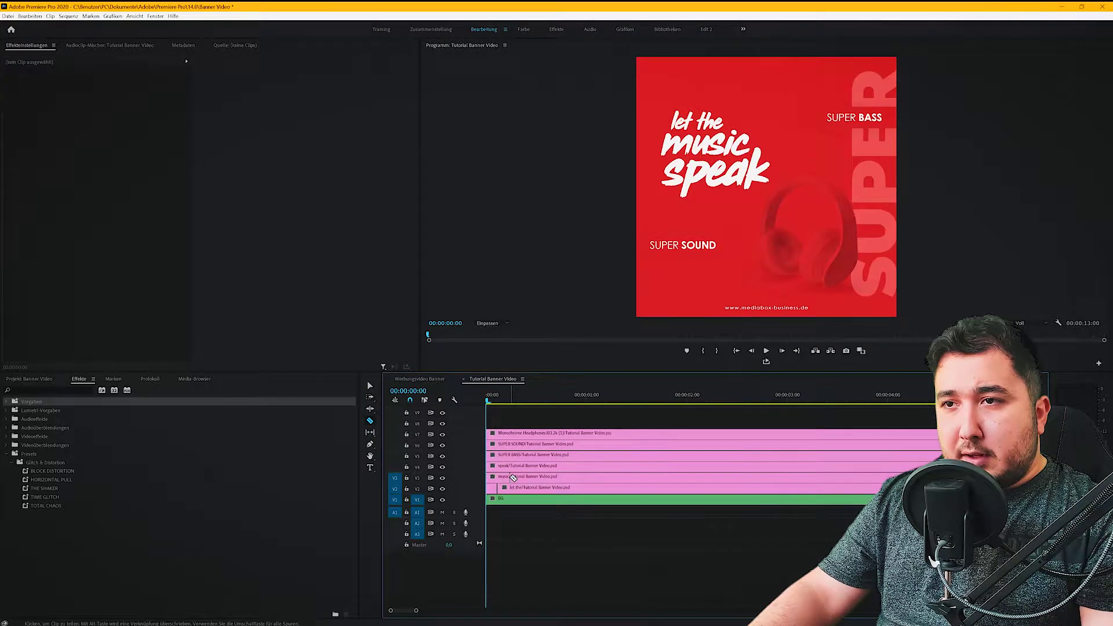
{"action": "left_click", "coordinate": [510, 476]}
{"action": "left_click", "coordinate": [523, 465]}
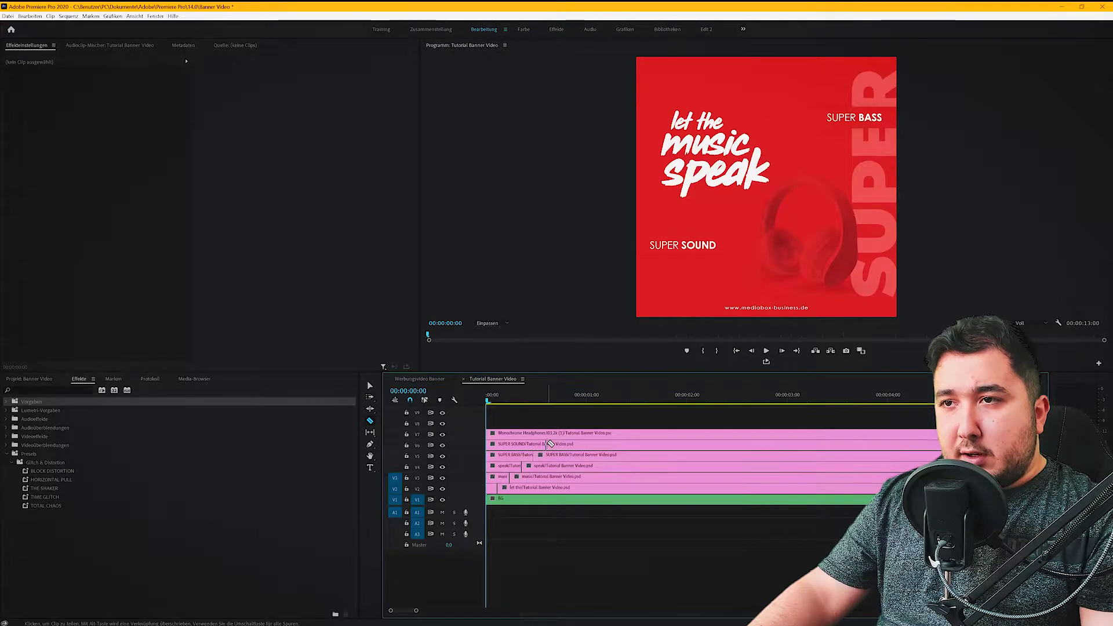
{"action": "left_click", "coordinate": [510, 488]}
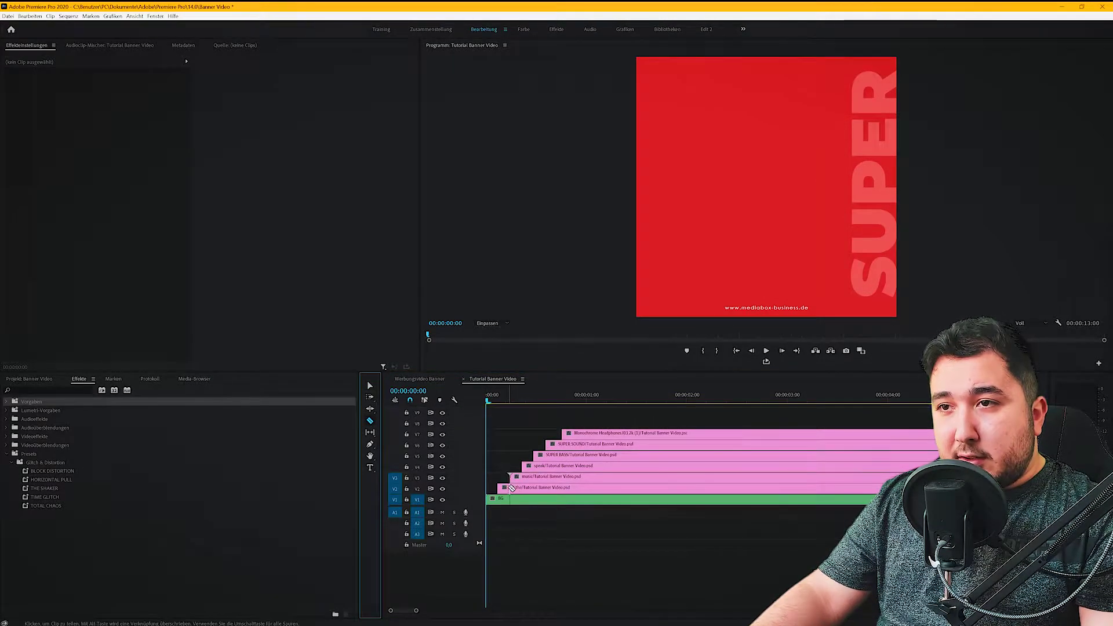
{"action": "left_click", "coordinate": [521, 477]}
{"action": "left_click", "coordinate": [545, 455]}
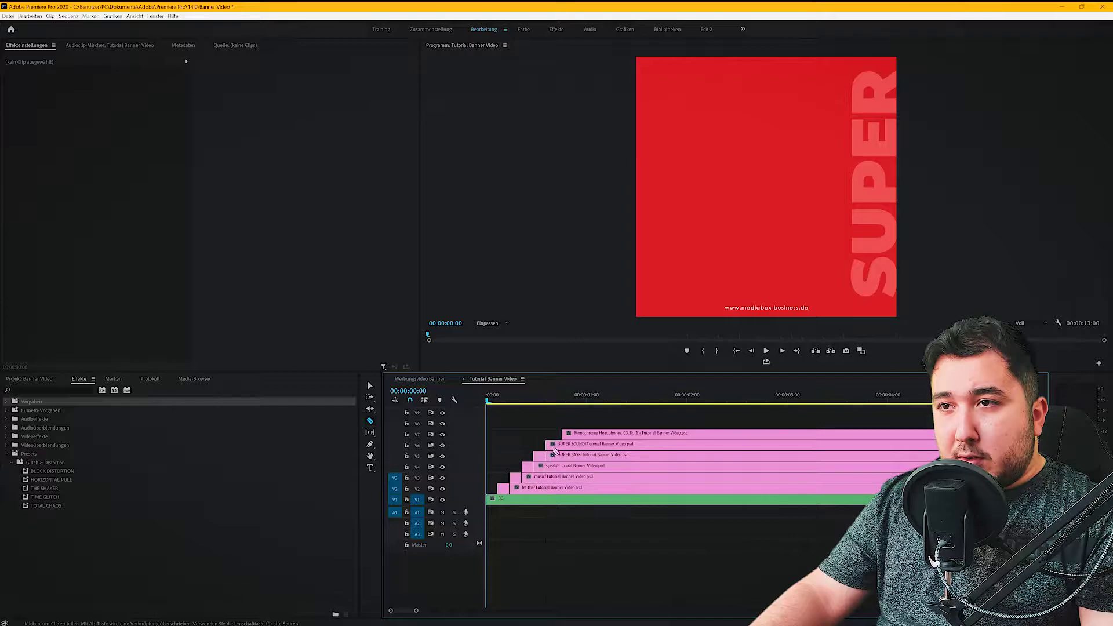
{"action": "left_click", "coordinate": [562, 444]}
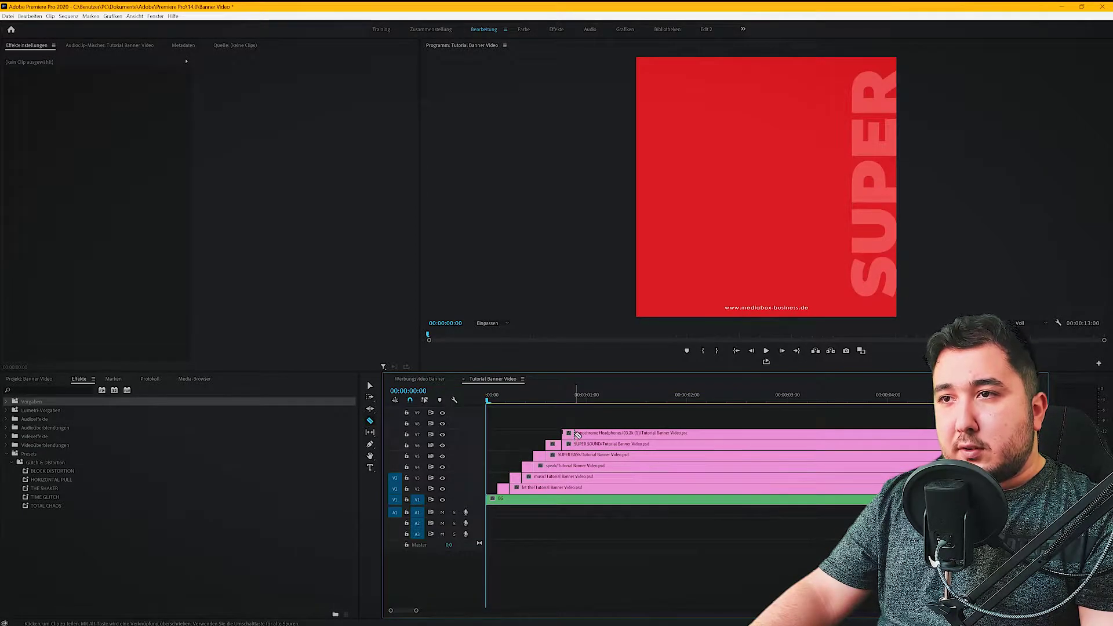
With the Selection tool back, apply the BLOCK DISTORTION preset to the music clip
{"action": "left_click", "coordinate": [370, 385]}
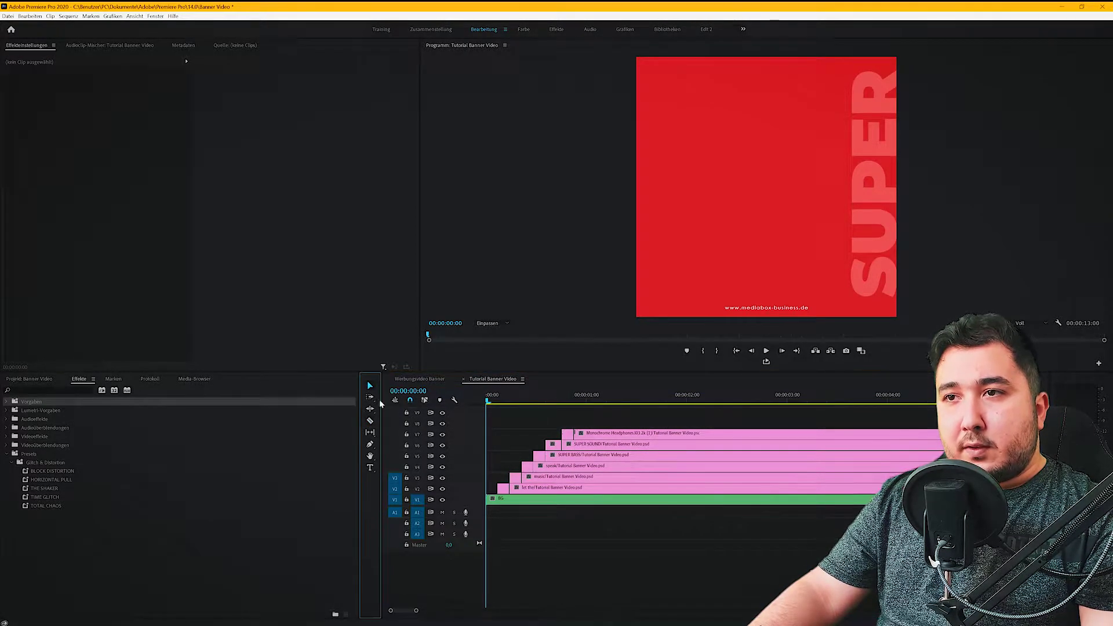
{"action": "left_click", "coordinate": [550, 538]}
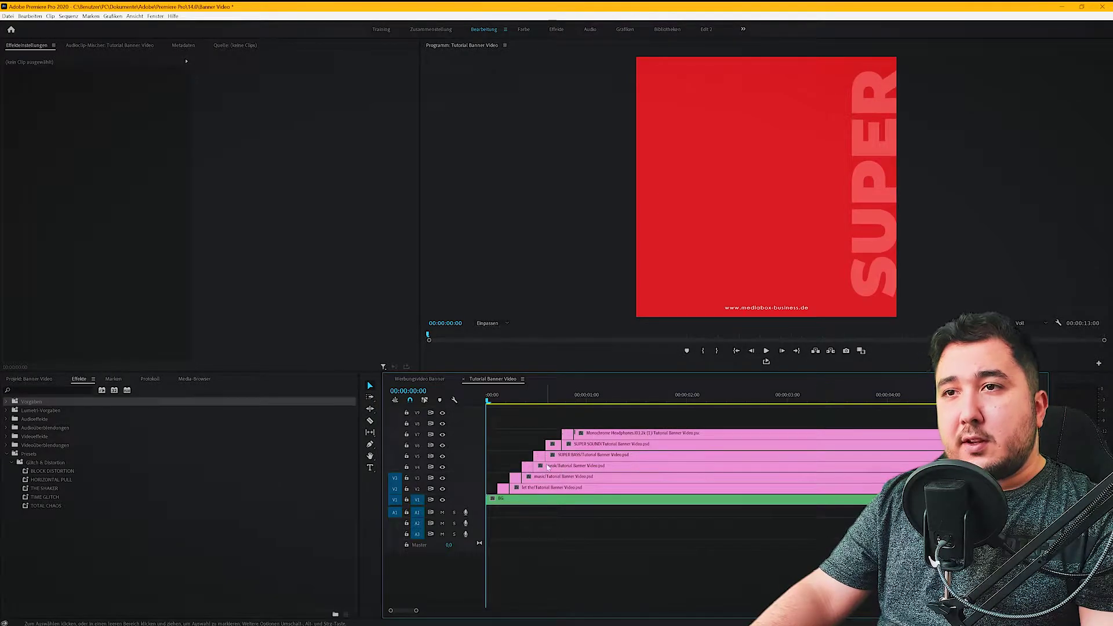
{"action": "left_click_drag", "start_coordinate": [49, 472], "coordinate": [502, 488]}
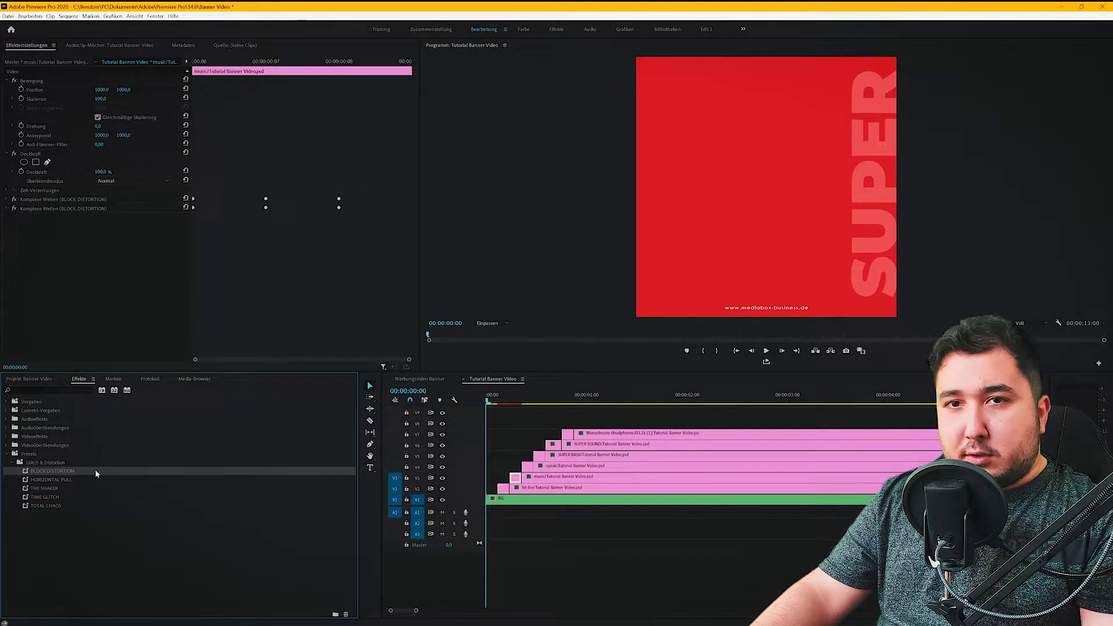
Apply the HORIZONTAL PULL preset and preview the titles animating in up to frame 21
{"action": "left_click", "coordinate": [51, 479]}
{"action": "left_click", "coordinate": [522, 499]}
{"action": "left_click", "coordinate": [491, 402]}
{"action": "left_click_drag", "start_coordinate": [492, 402], "coordinate": [578, 400]}
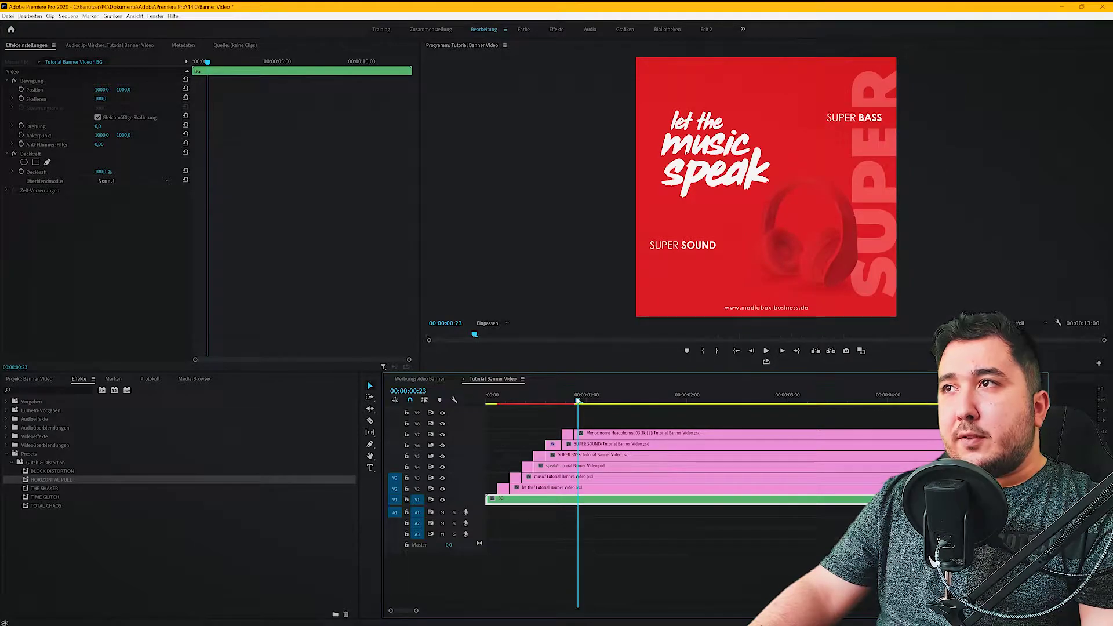
{"action": "left_click_drag", "start_coordinate": [578, 400], "coordinate": [571, 401]}
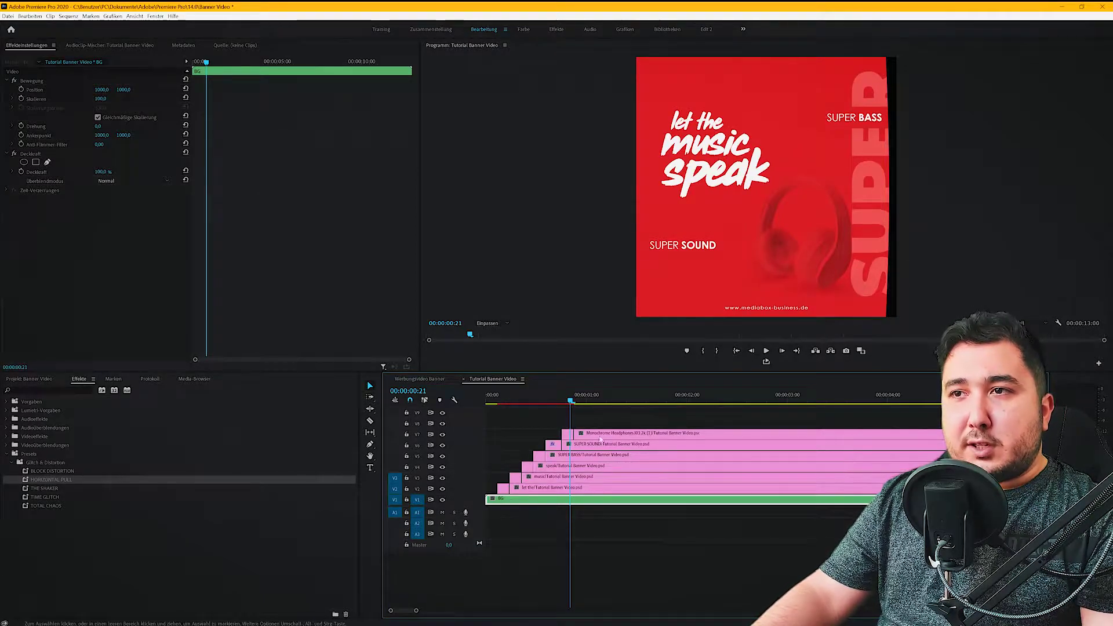
Switch off Linsenverzerrung (lens distortion) on the Monochrome Headphones clip
{"action": "left_click", "coordinate": [567, 435]}
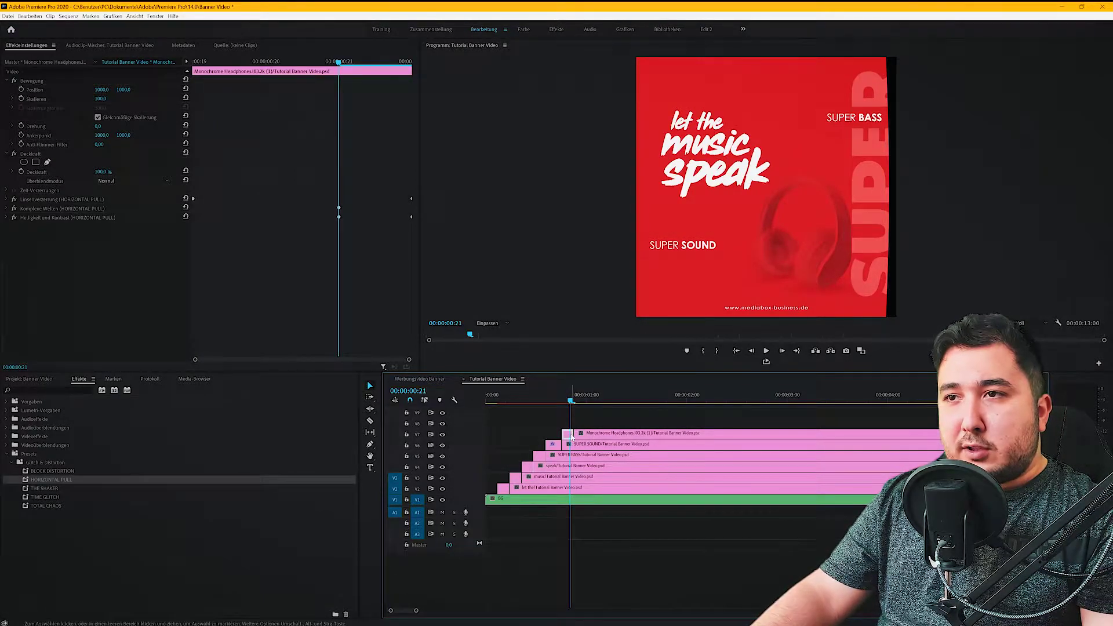
{"action": "left_click", "coordinate": [13, 199]}
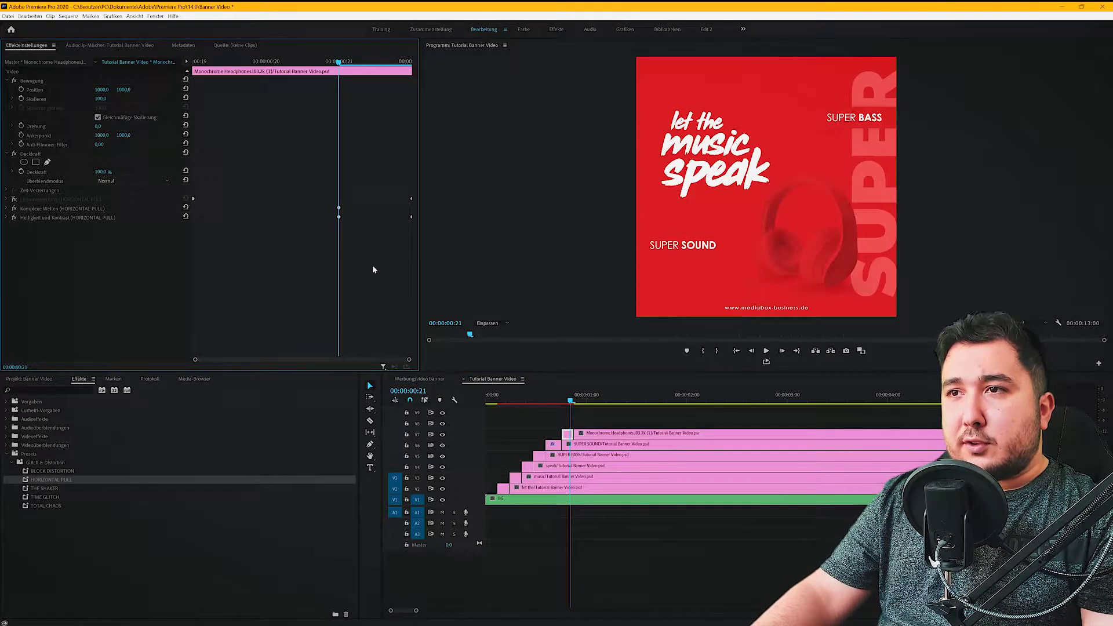
{"action": "left_click_drag", "start_coordinate": [559, 396], "coordinate": [531, 399]}
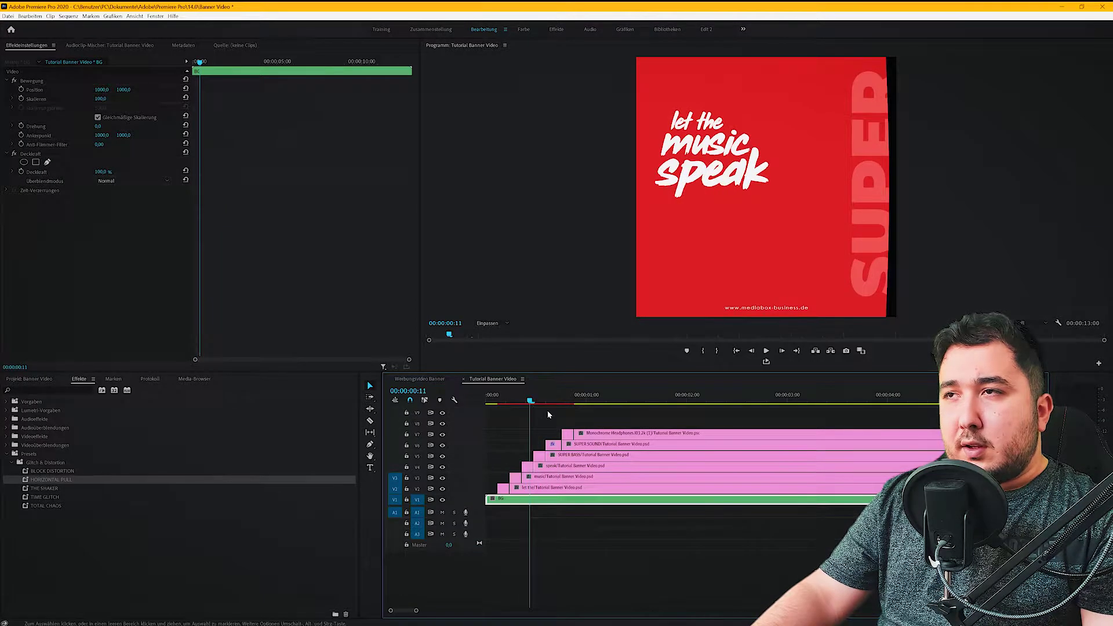
Review the speak clip's glitch settings, zoom the timeline out, and select the let the clip
{"action": "left_click", "coordinate": [650, 464]}
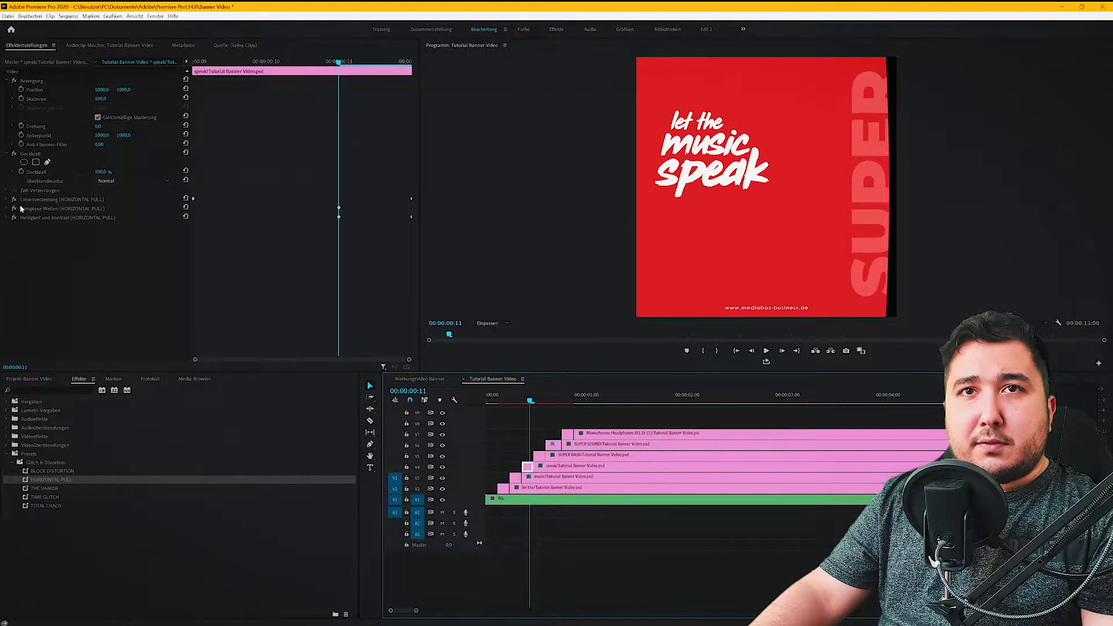
{"action": "key", "text": "minus"}
{"action": "key", "text": "Left"}
{"action": "key", "text": "Left"}
{"action": "key", "text": "Left"}
{"action": "left_click", "coordinate": [516, 489]}
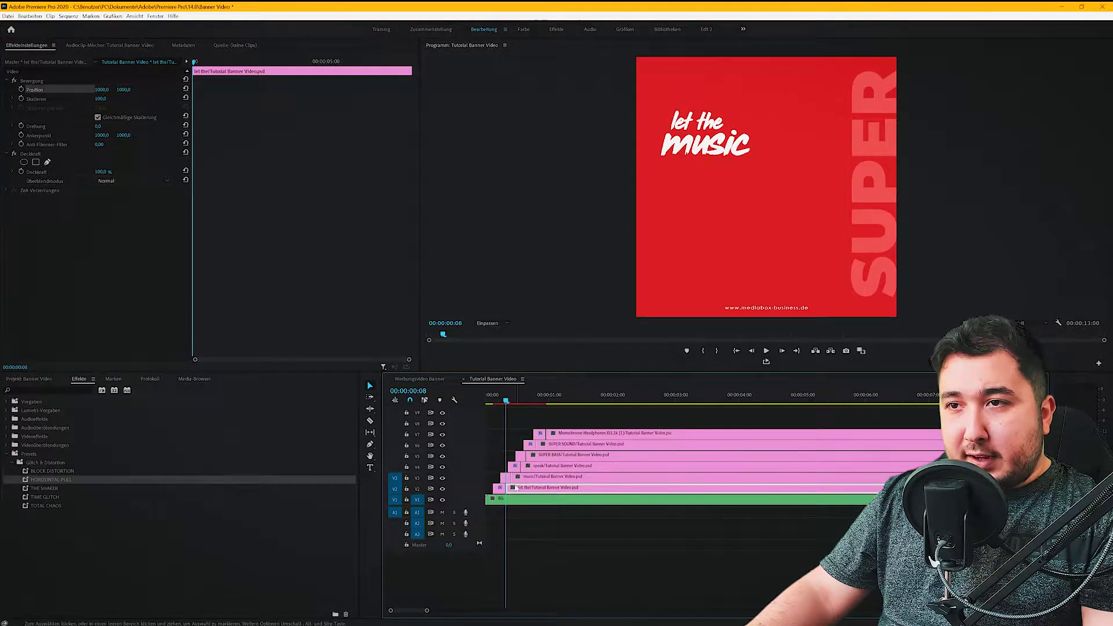
Enable Skalieren and Drehung keyframing on the let the clip, checking near its end
{"action": "left_click", "coordinate": [21, 99]}
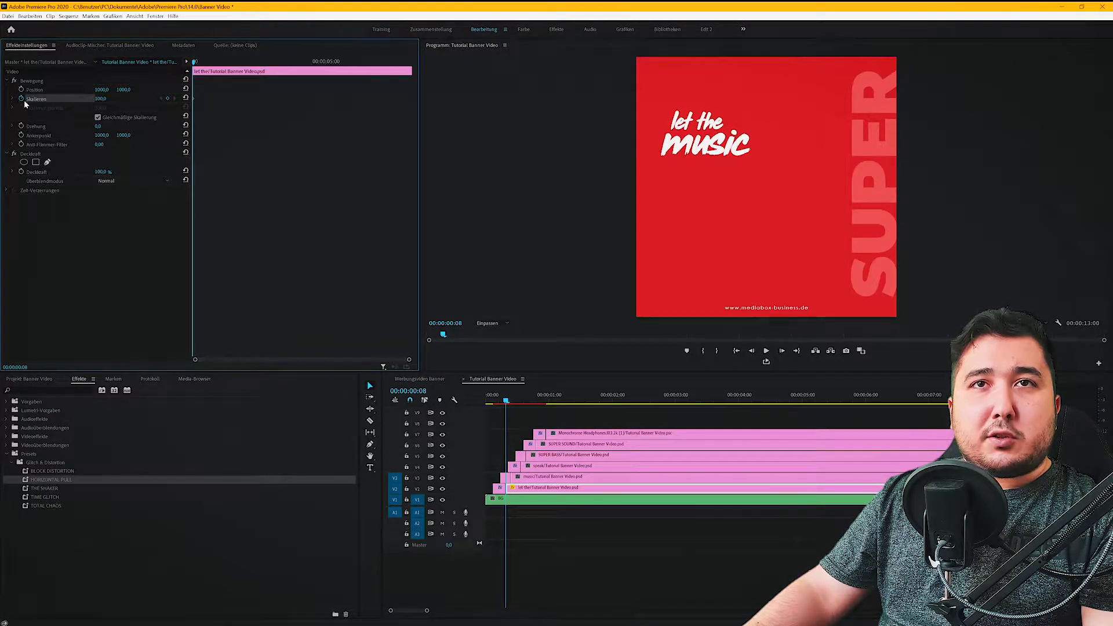
{"action": "left_click", "coordinate": [20, 126]}
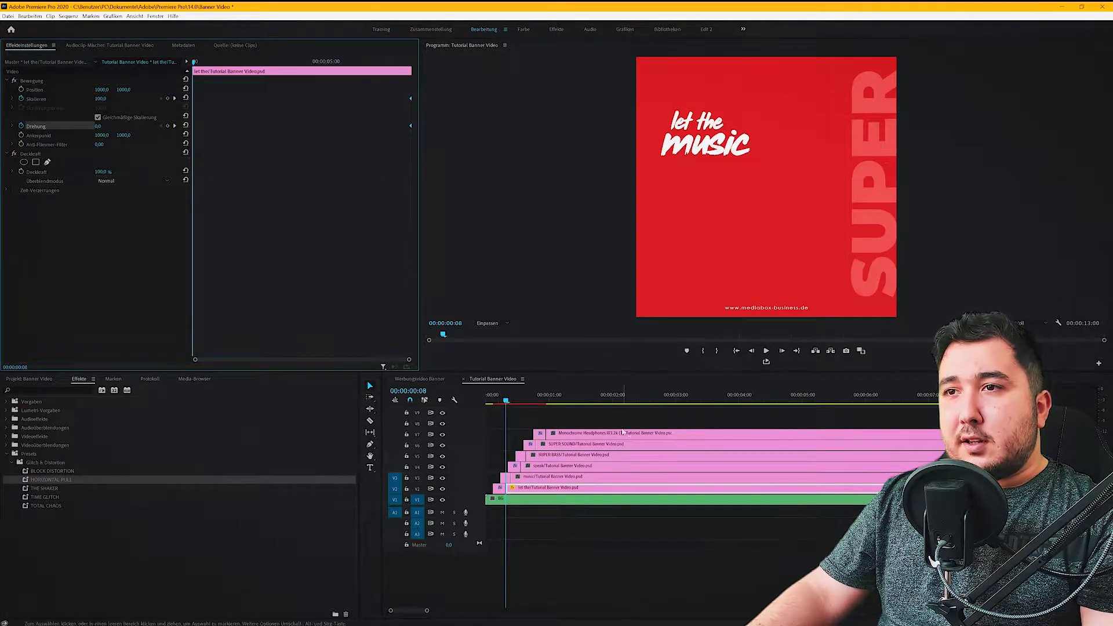
{"action": "left_click", "coordinate": [648, 400]}
{"action": "left_click_drag", "start_coordinate": [674, 400], "coordinate": [985, 400]}
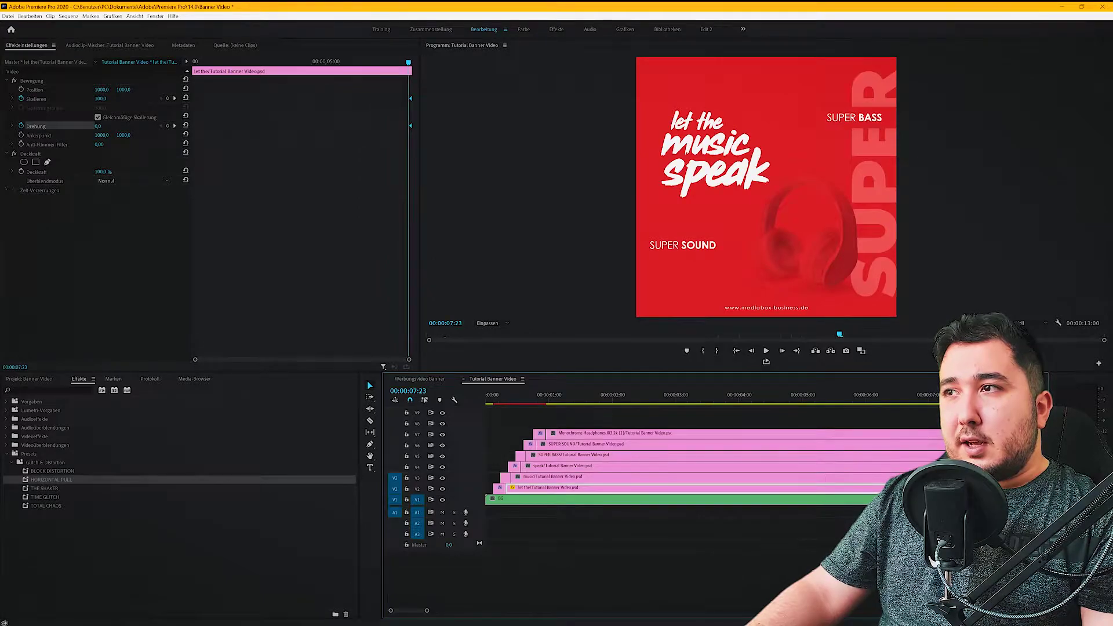
{"action": "key", "text": "Right"}
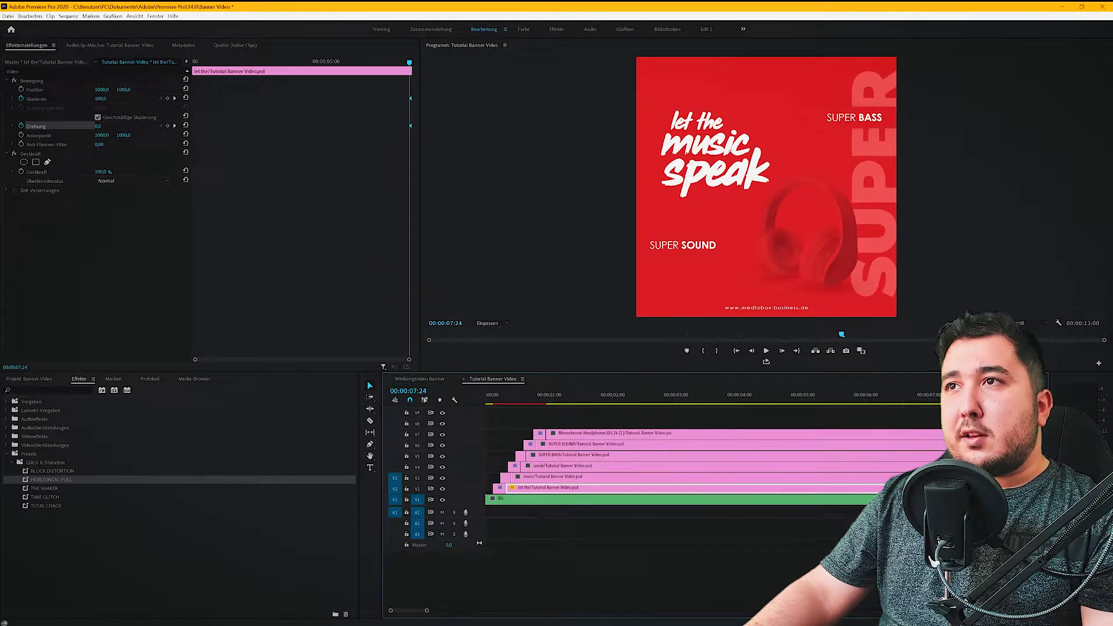
{"action": "left_click_drag", "start_coordinate": [551, 400], "coordinate": [506, 400]}
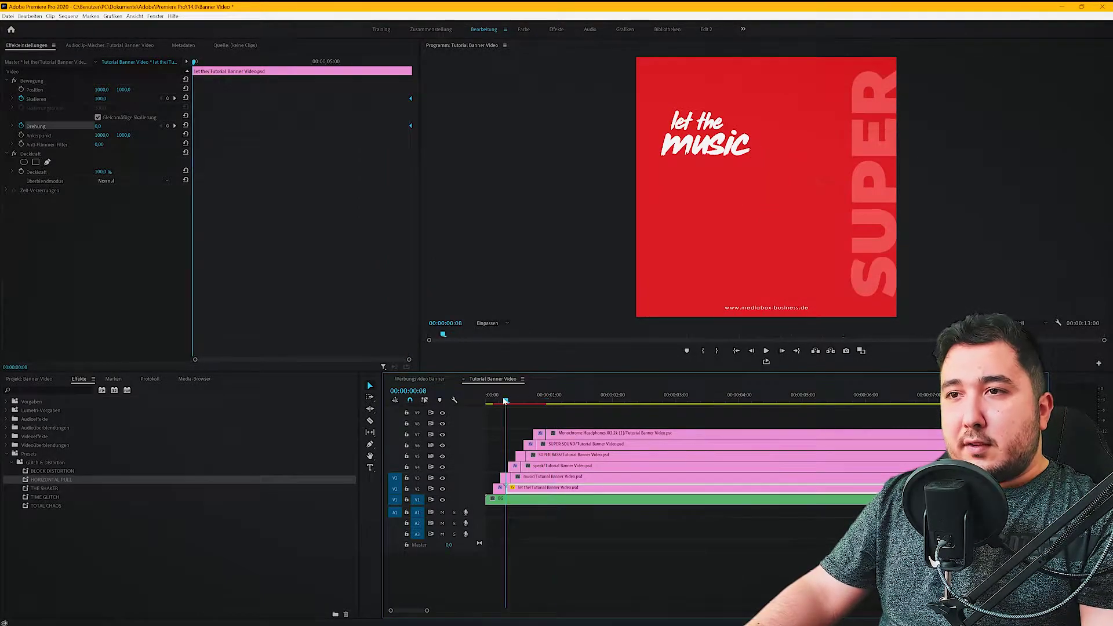
At the clip's first frame, set Skalieren to 115 and Drehung to -7
{"action": "left_click", "coordinate": [108, 99]}
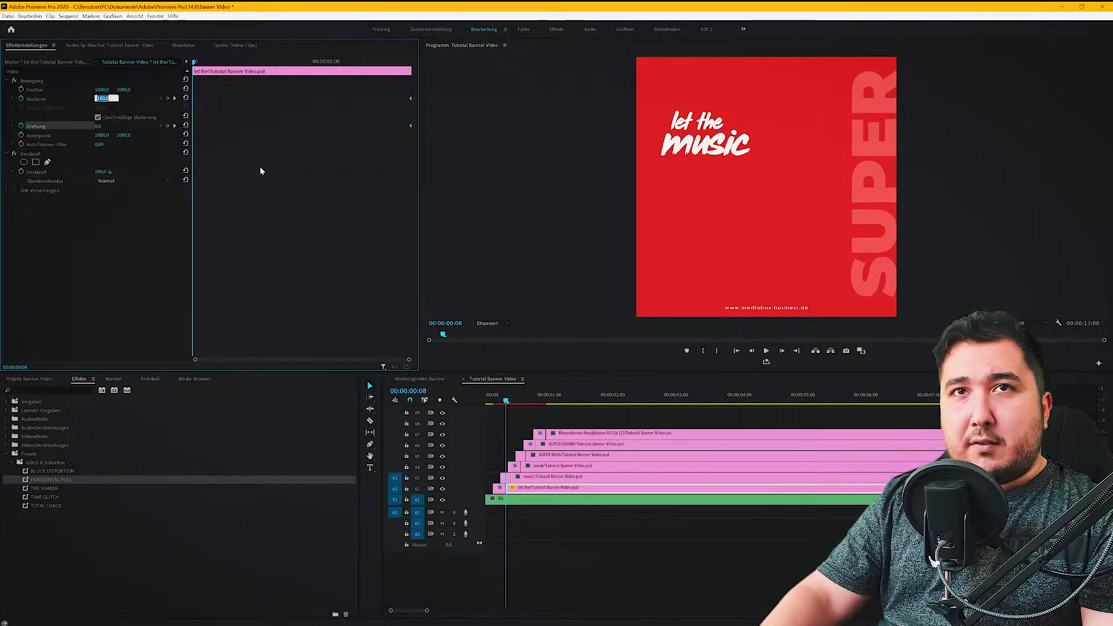
{"action": "type", "text": "115"}
{"action": "key", "text": "Return"}
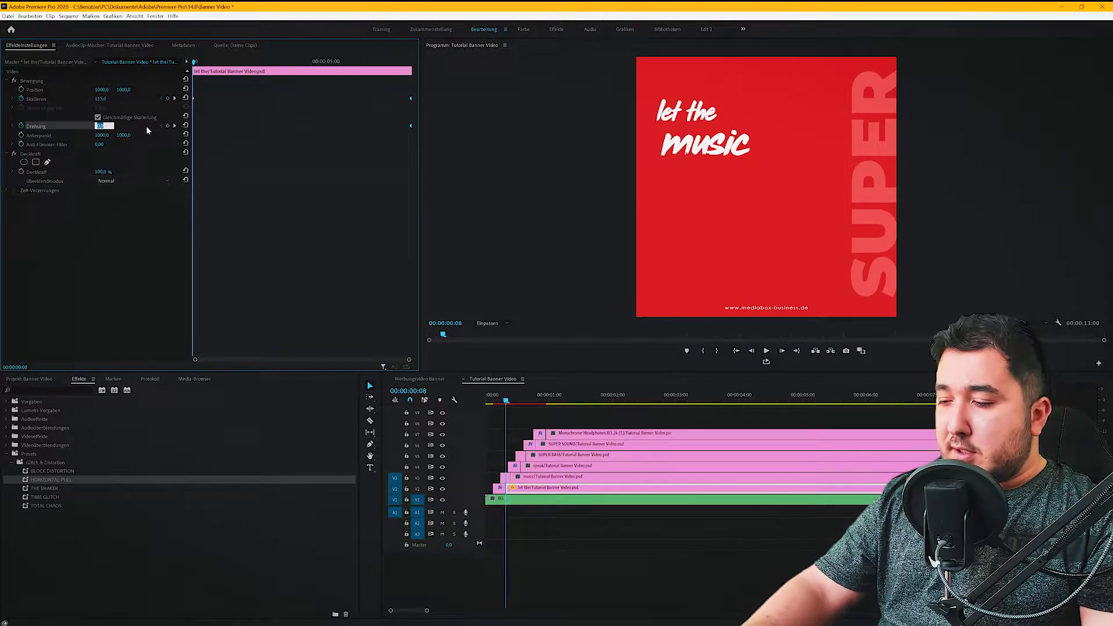
{"action": "type", "text": "-7"}
{"action": "key", "text": "Return"}
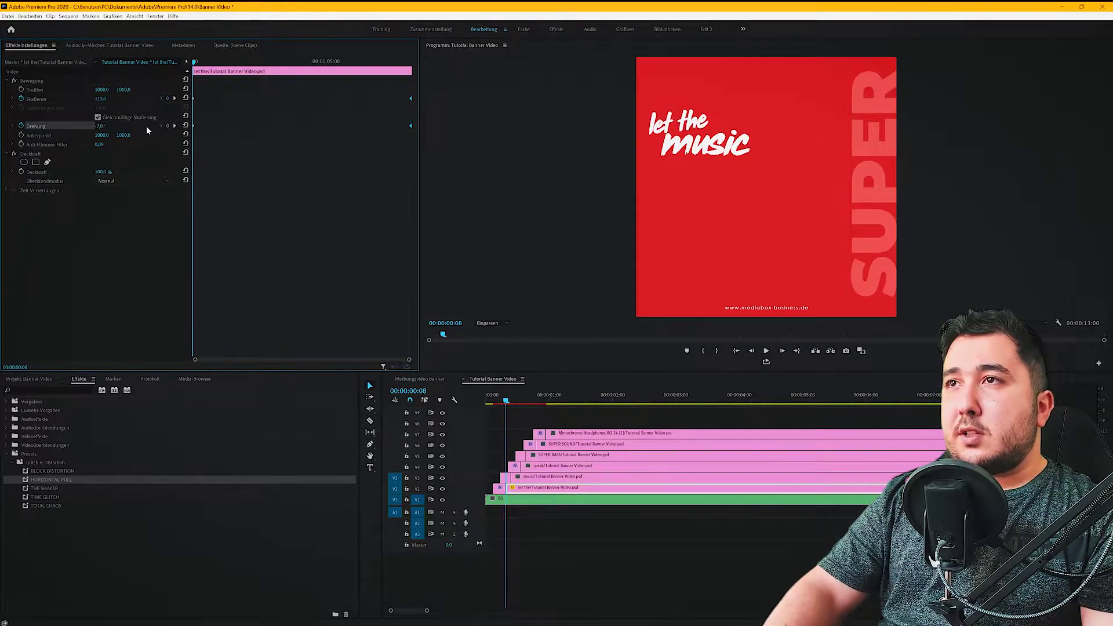
{"action": "left_click", "coordinate": [532, 491]}
Copy the let the clip and paste its Motion attributes onto the music clip
{"action": "right_click", "coordinate": [531, 491]}
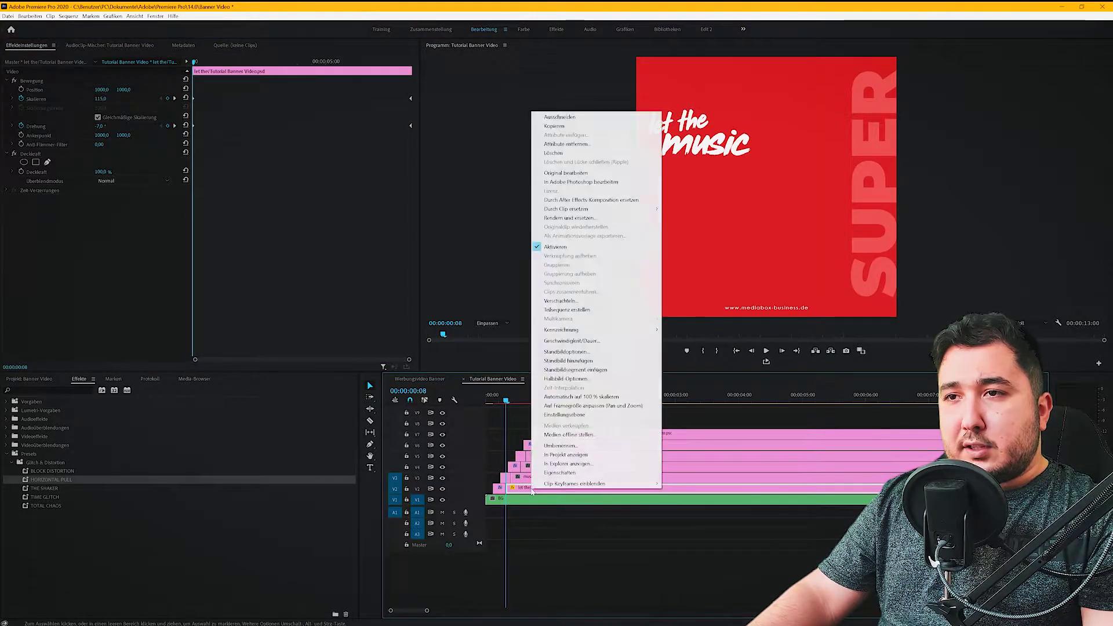
{"action": "left_click", "coordinate": [586, 126]}
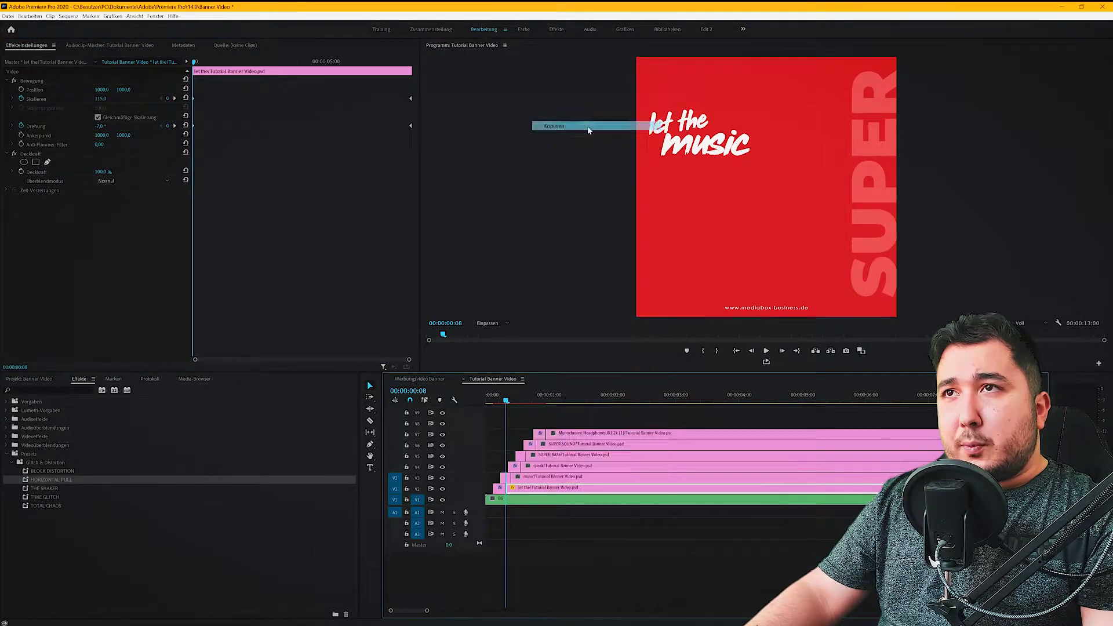
{"action": "left_click", "coordinate": [534, 478]}
{"action": "right_click", "coordinate": [535, 479]}
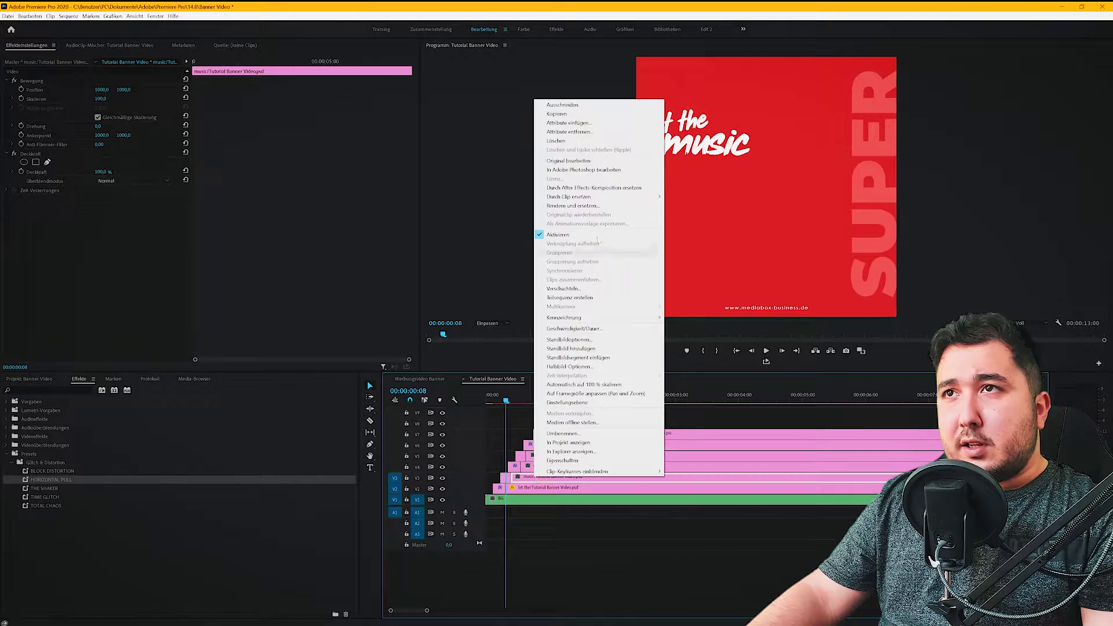
{"action": "left_click", "coordinate": [565, 123]}
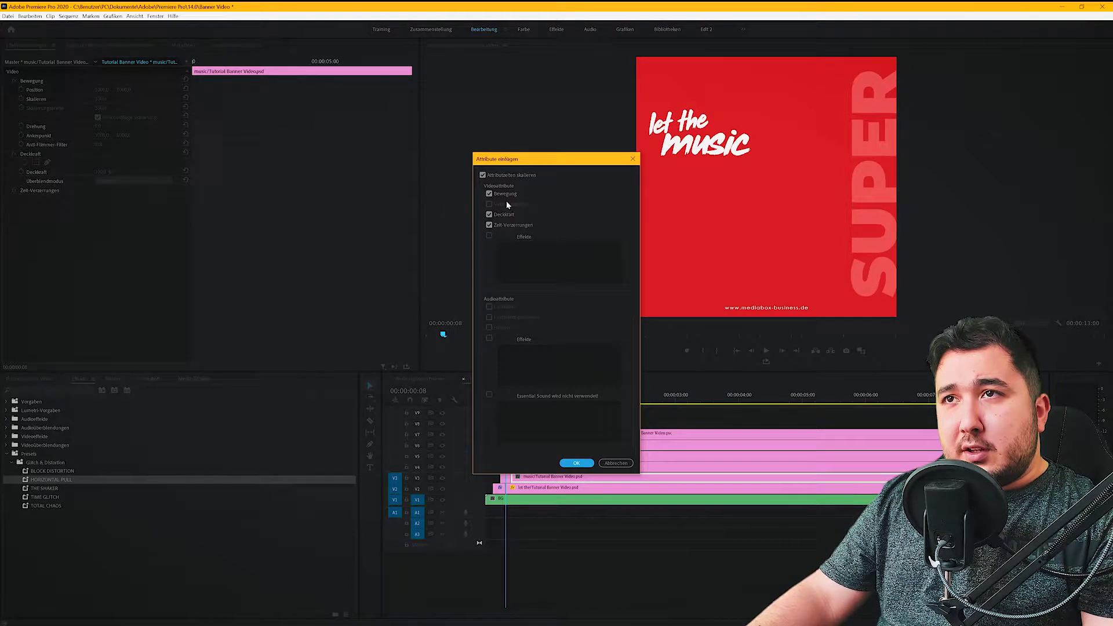
{"action": "left_click", "coordinate": [576, 463]}
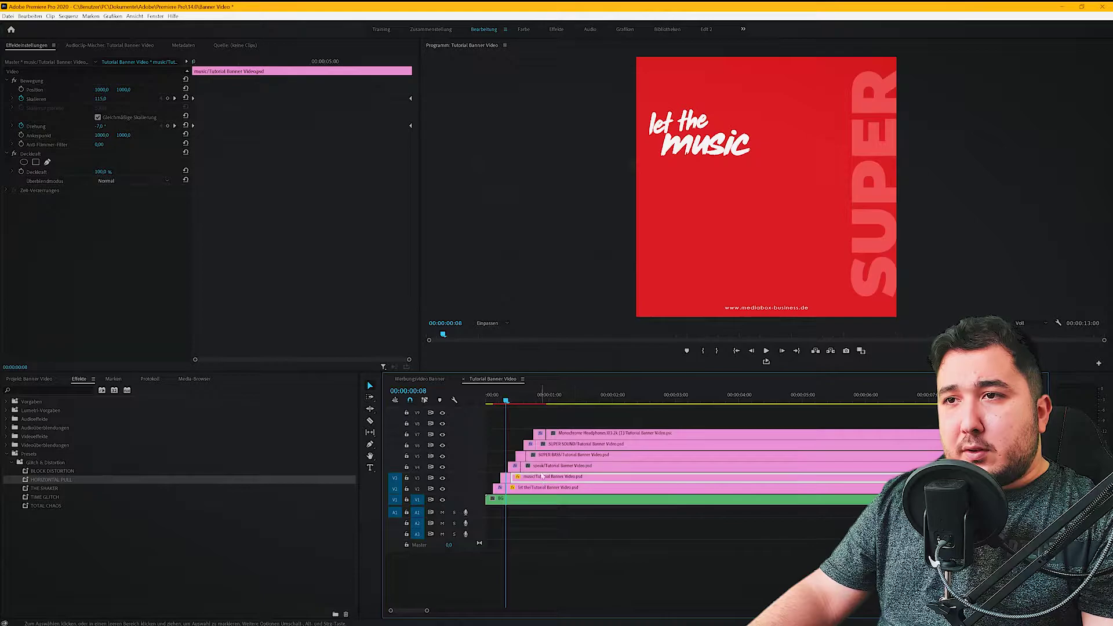
Dismiss another clip's options menu, select the BG clip, and play the banner animation
{"action": "right_click", "coordinate": [561, 469]}
{"action": "left_click", "coordinate": [676, 499]}
{"action": "key", "text": "space"}
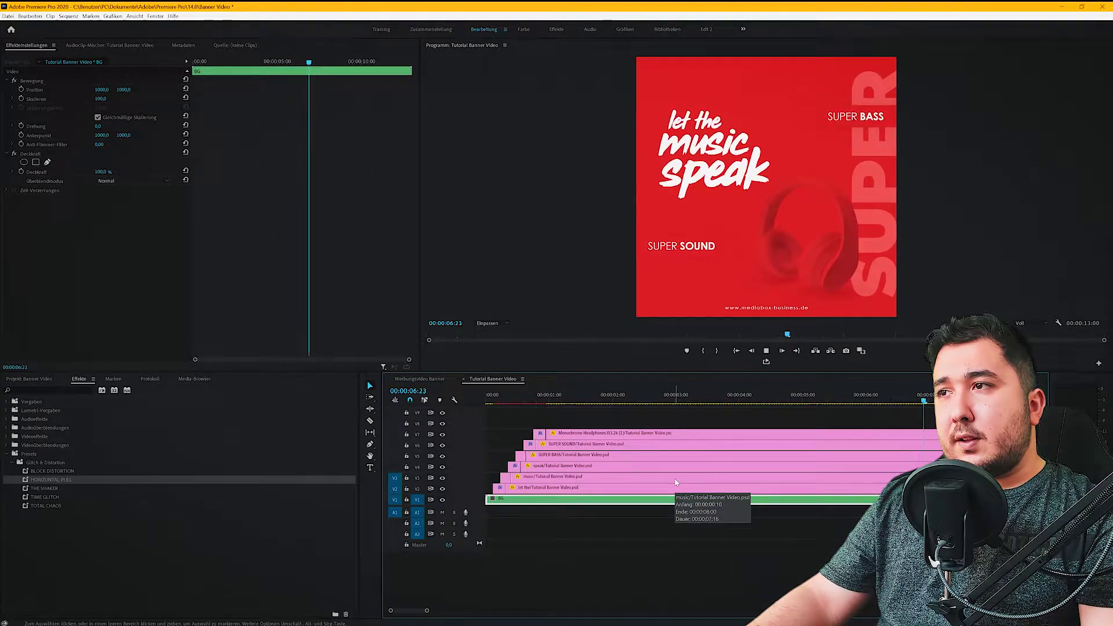
Play the layer animation, zoom the timeline out, and jump past the layer clips' ends
{"action": "key", "text": "space"}
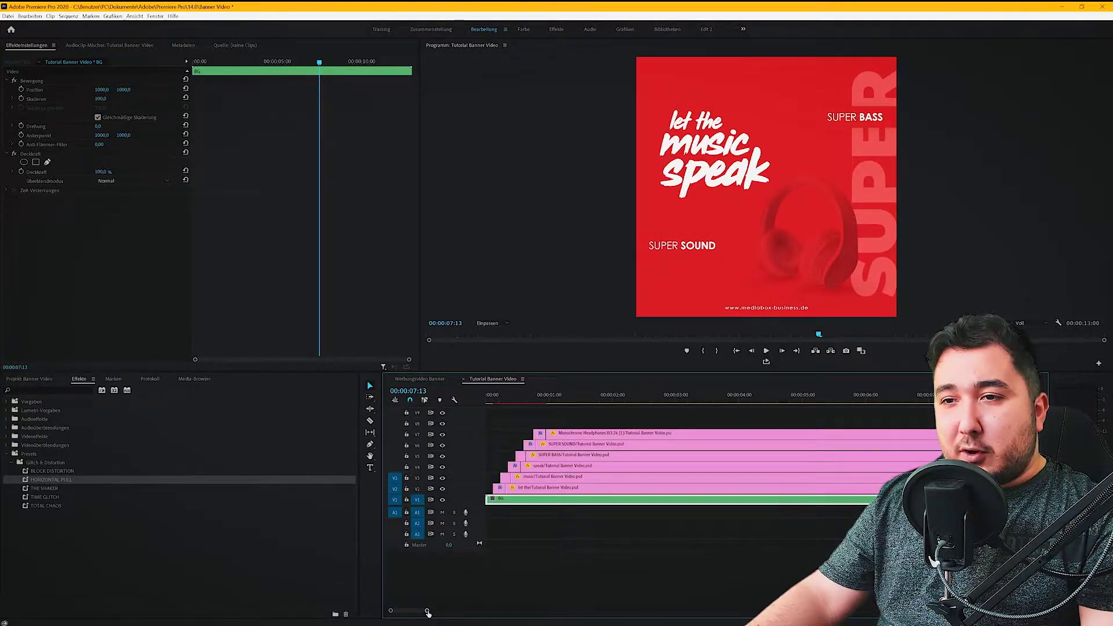
{"action": "left_click_drag", "start_coordinate": [428, 613], "coordinate": [492, 610]}
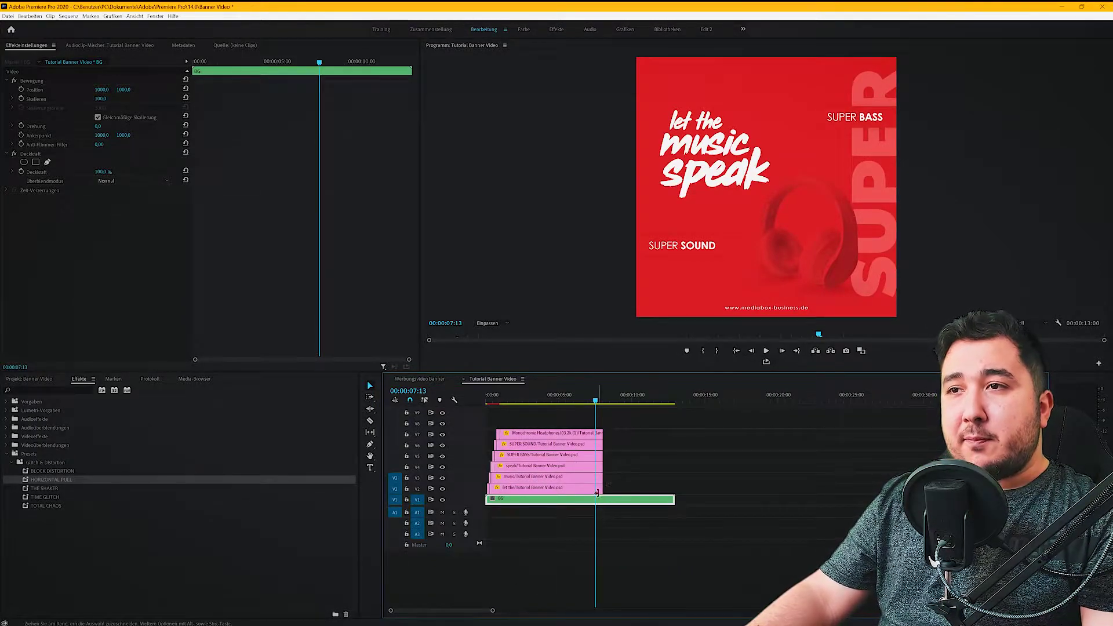
{"action": "key", "text": "Down"}
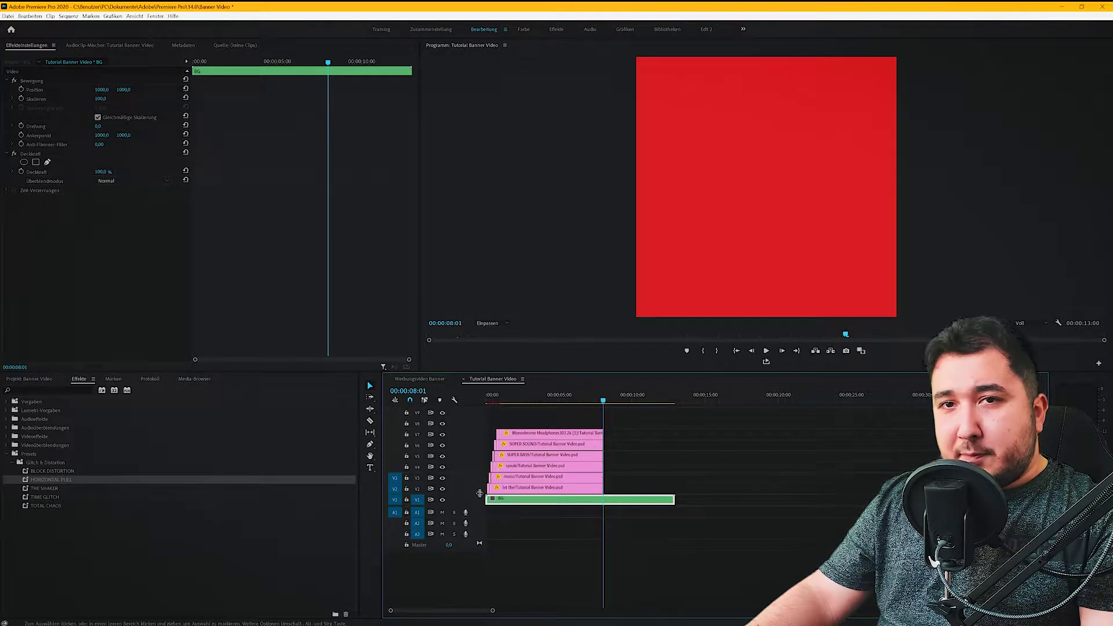
Place JETZT BESTELLEN after the layer animation, adjust its Motion settings, and razor-cut it at 8:17
{"action": "left_click", "coordinate": [33, 380]}
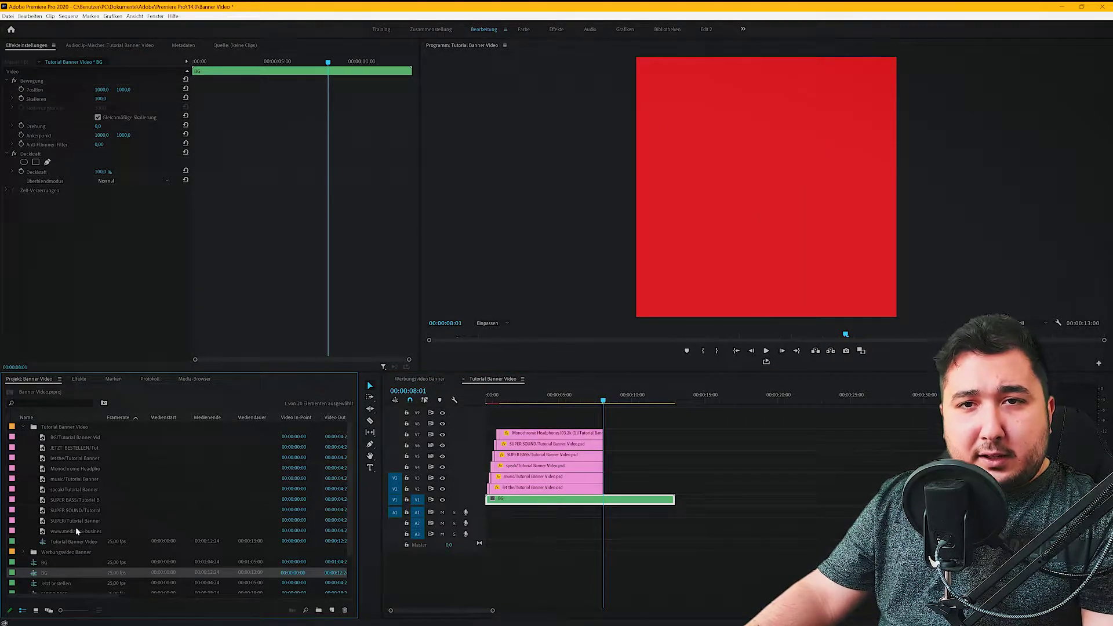
{"action": "left_click_drag", "start_coordinate": [66, 450], "coordinate": [587, 480]}
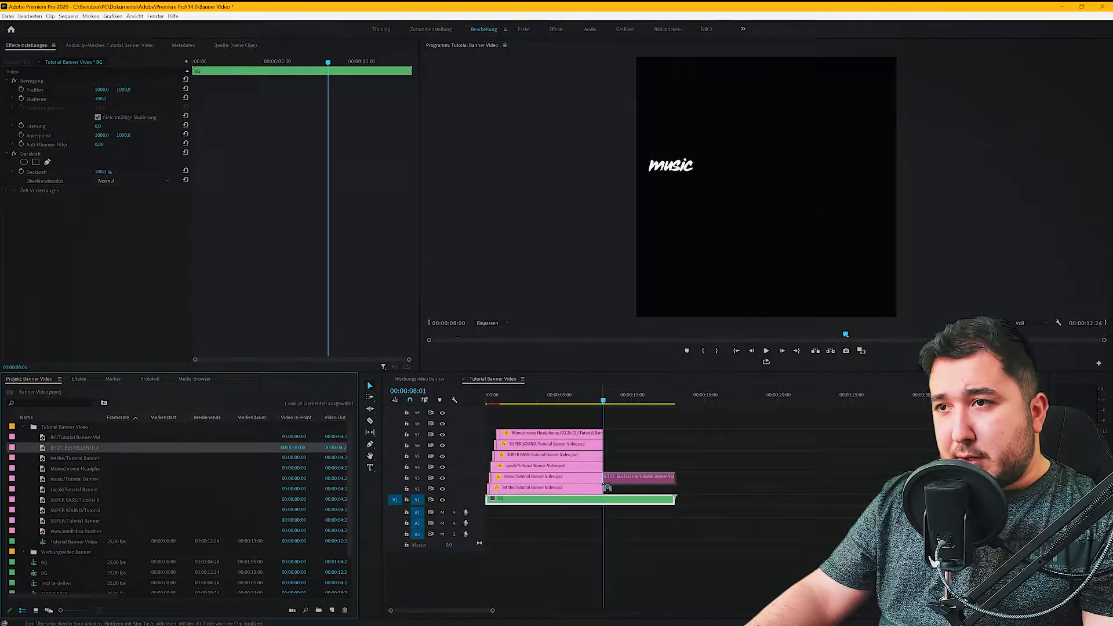
{"action": "left_click_drag", "start_coordinate": [586, 479], "coordinate": [608, 483]}
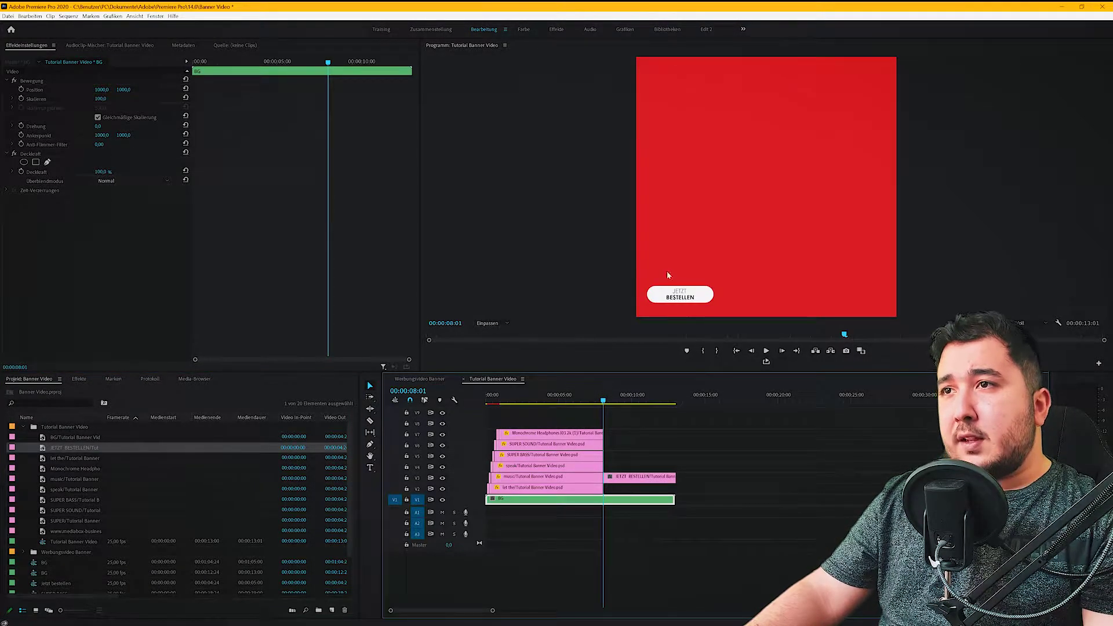
{"action": "left_click", "coordinate": [645, 478]}
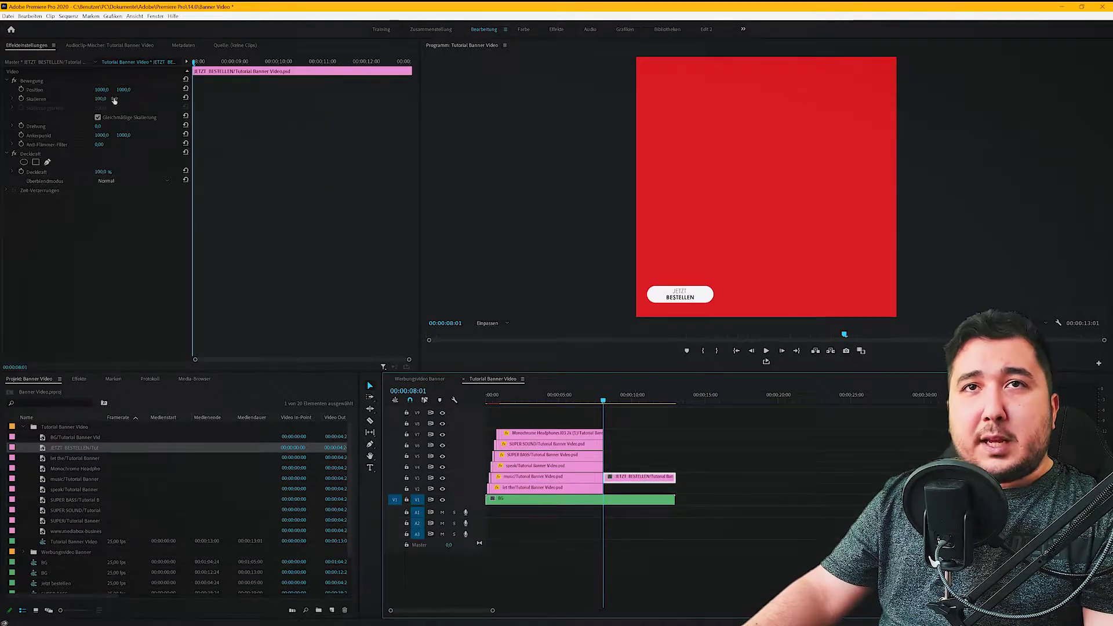
{"action": "left_click", "coordinate": [32, 82]}
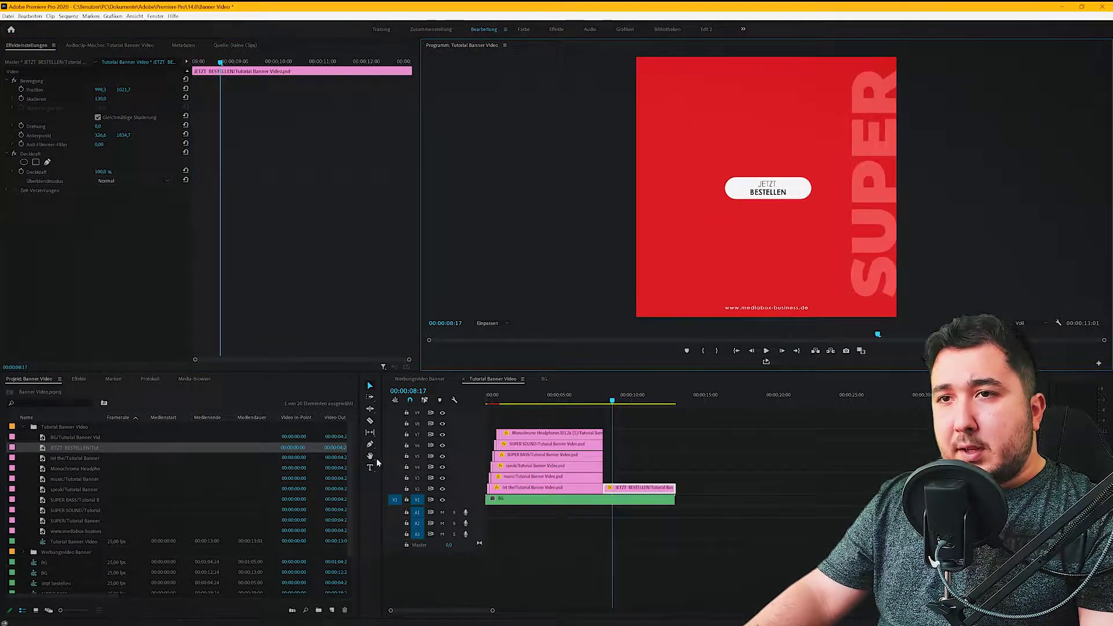
{"action": "left_click", "coordinate": [370, 420]}
{"action": "left_click", "coordinate": [612, 487]}
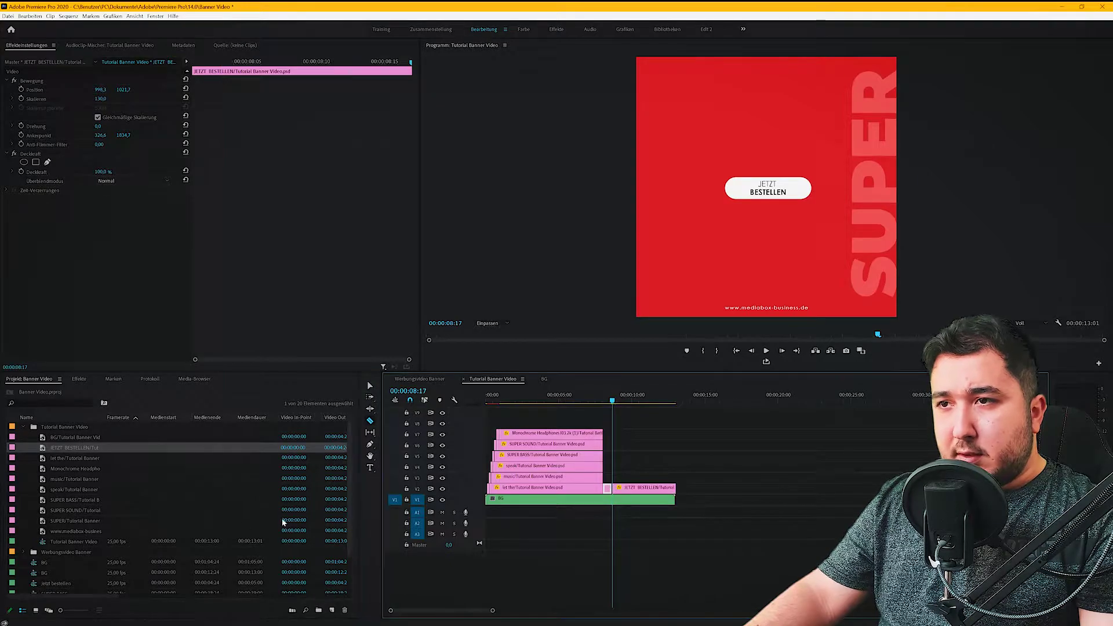
Apply BLOCK DISTORTION to the short button piece, then delete that piece
{"action": "left_click", "coordinate": [79, 379]}
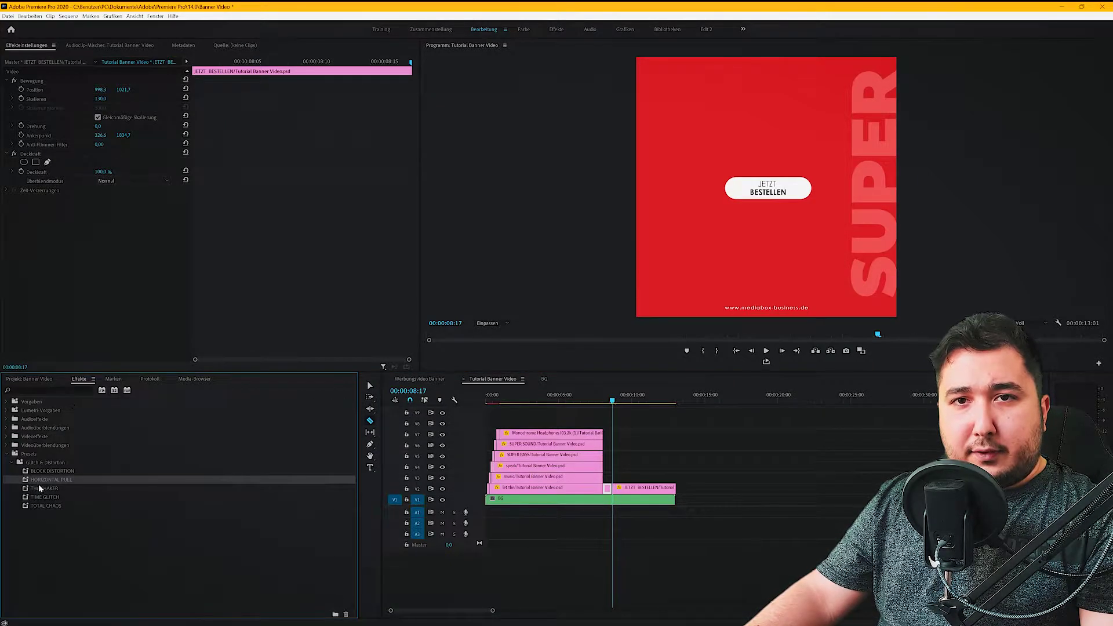
{"action": "left_click_drag", "start_coordinate": [52, 471], "coordinate": [149, 476]}
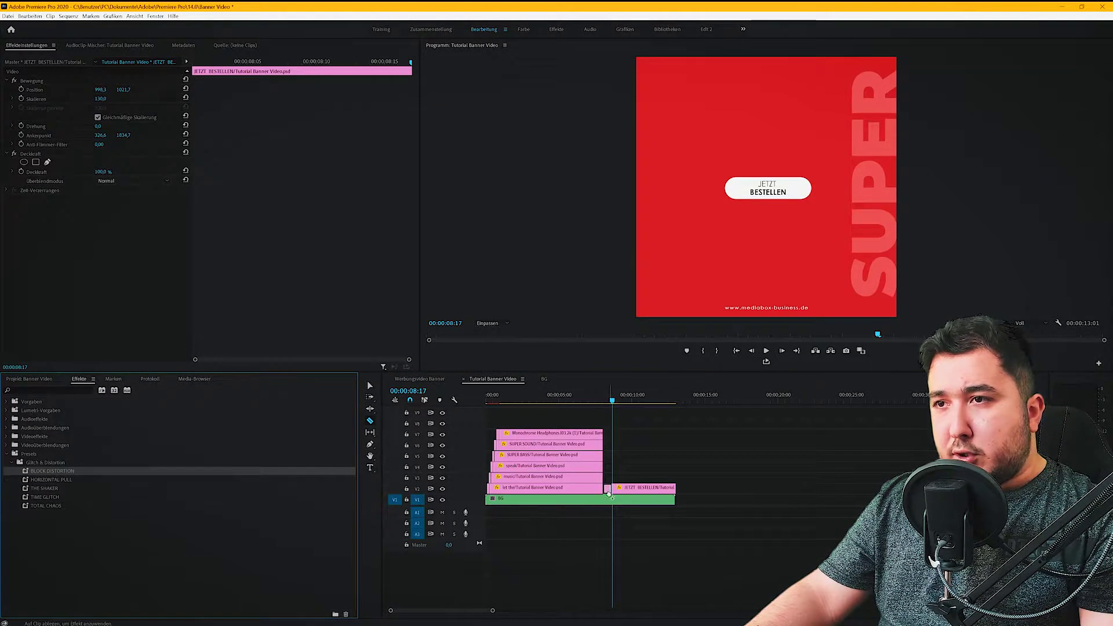
{"action": "left_click_drag", "start_coordinate": [609, 494], "coordinate": [607, 490]}
{"action": "left_click", "coordinate": [369, 387]}
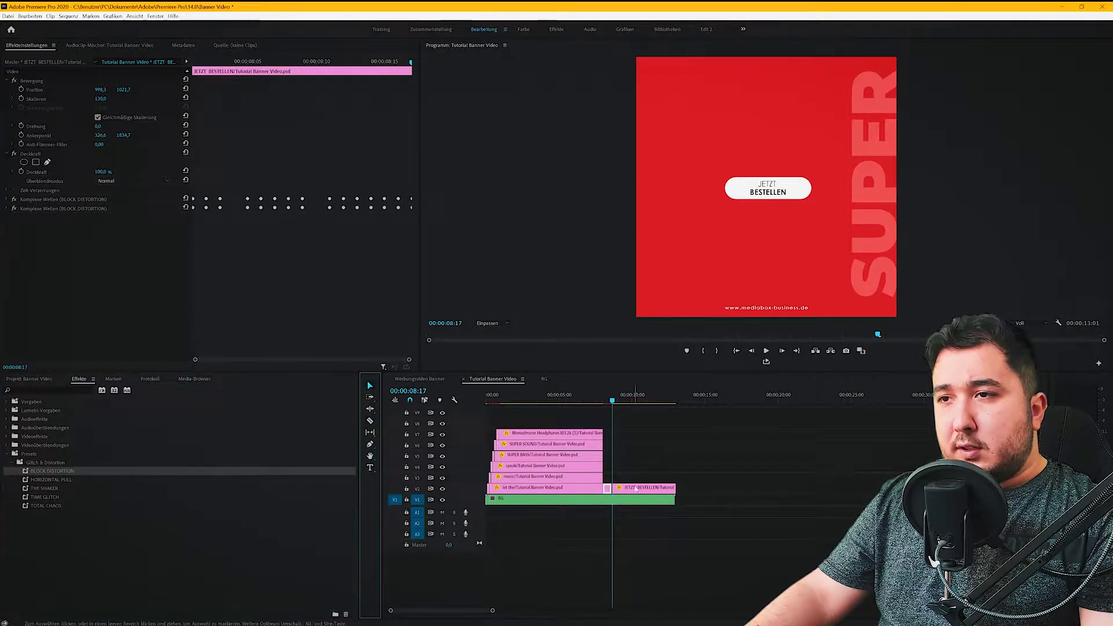
{"action": "key", "text": "Delete"}
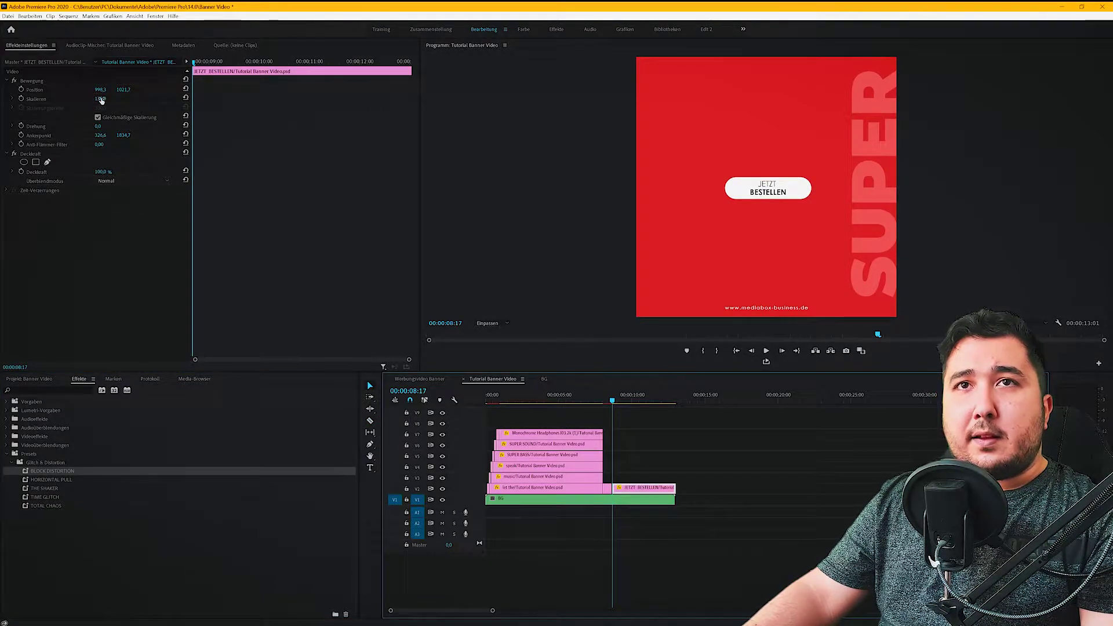
Set the button's Skalieren to 15, then undo back to full size
{"action": "left_click_drag", "start_coordinate": [101, 99], "coordinate": [101, 99]}
{"action": "type", "text": "15"}
{"action": "key", "text": "Return"}
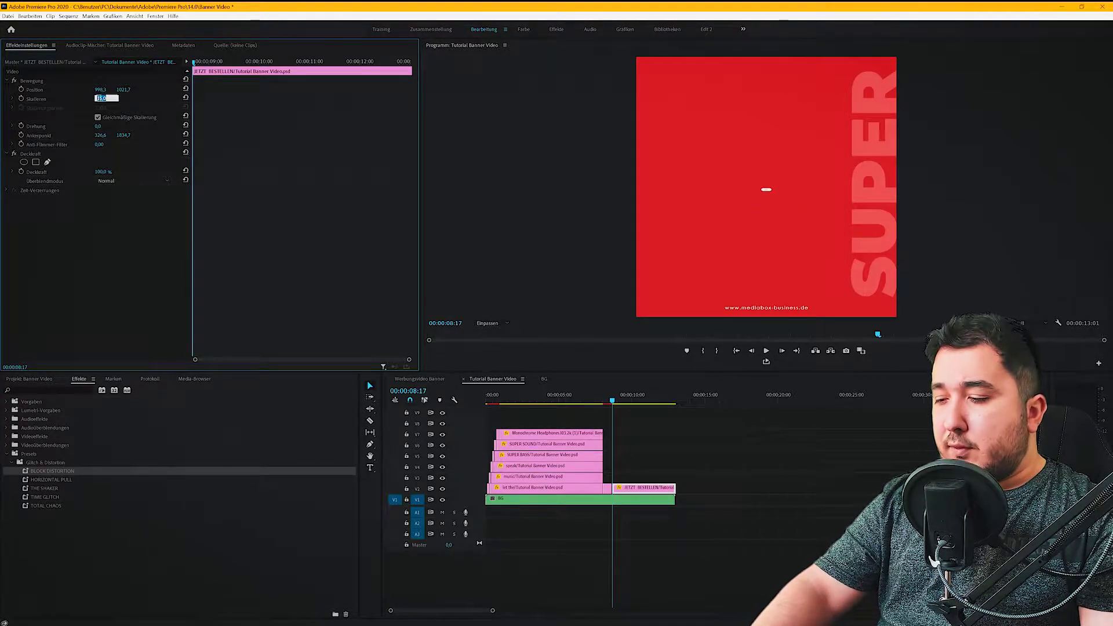
{"action": "key", "text": "ctrl+z"}
Play the button's entrance, then jump back to the banner's start
{"action": "left_click", "coordinate": [589, 401]}
{"action": "key", "text": "space"}
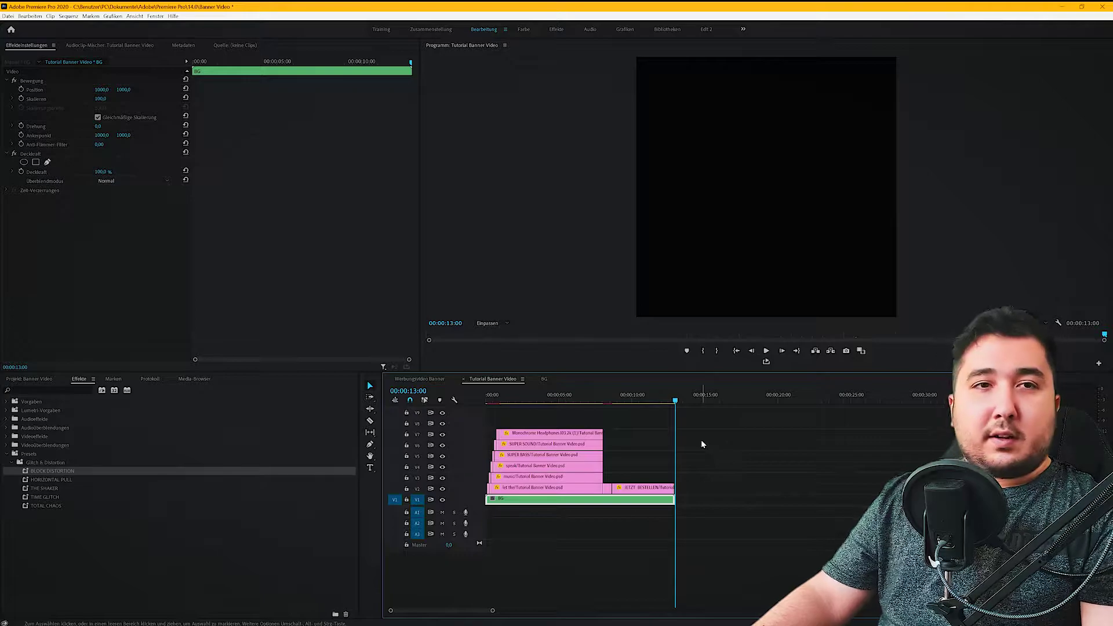
{"action": "left_click", "coordinate": [485, 398]}
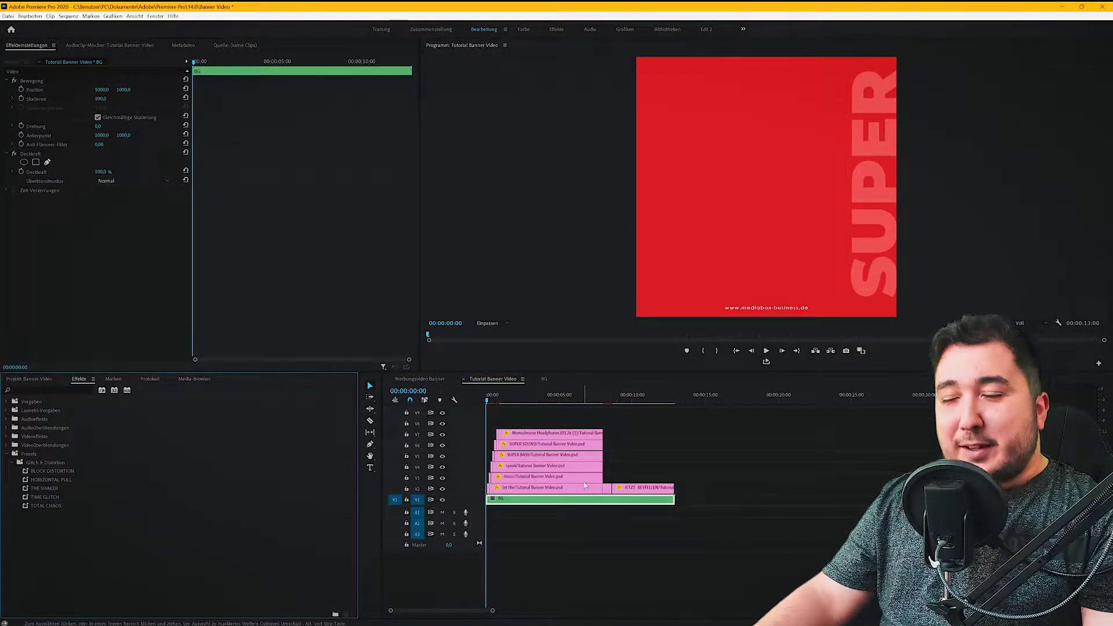
{"action": "key", "text": "shift+1"}
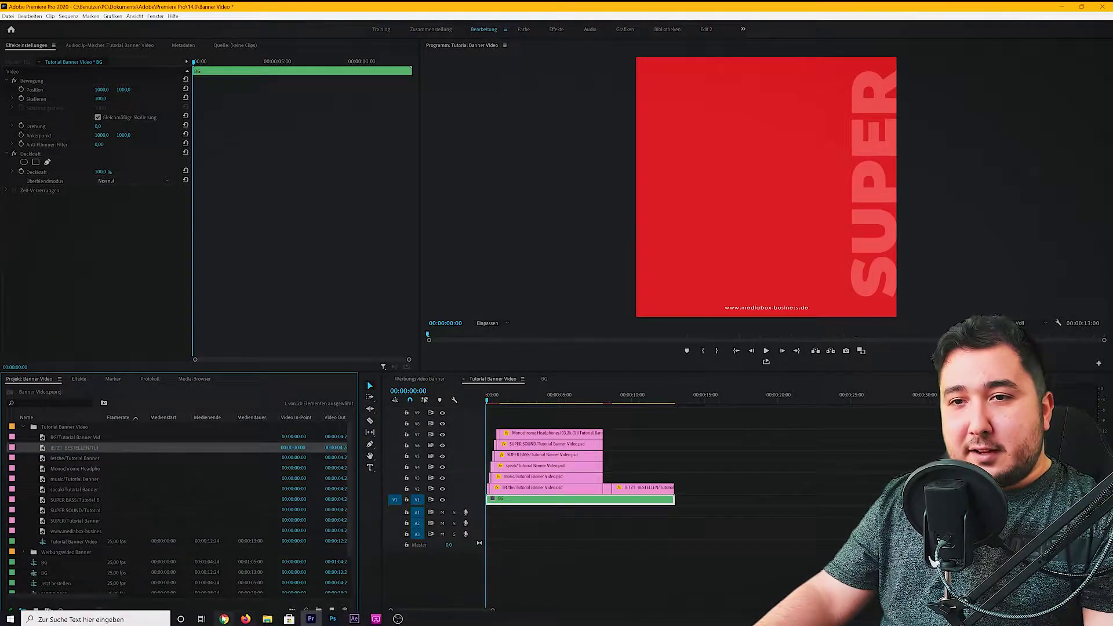
Import the Not Too Crazy music track, place it on A1 from the start, and select it
{"action": "left_click", "coordinate": [274, 619]}
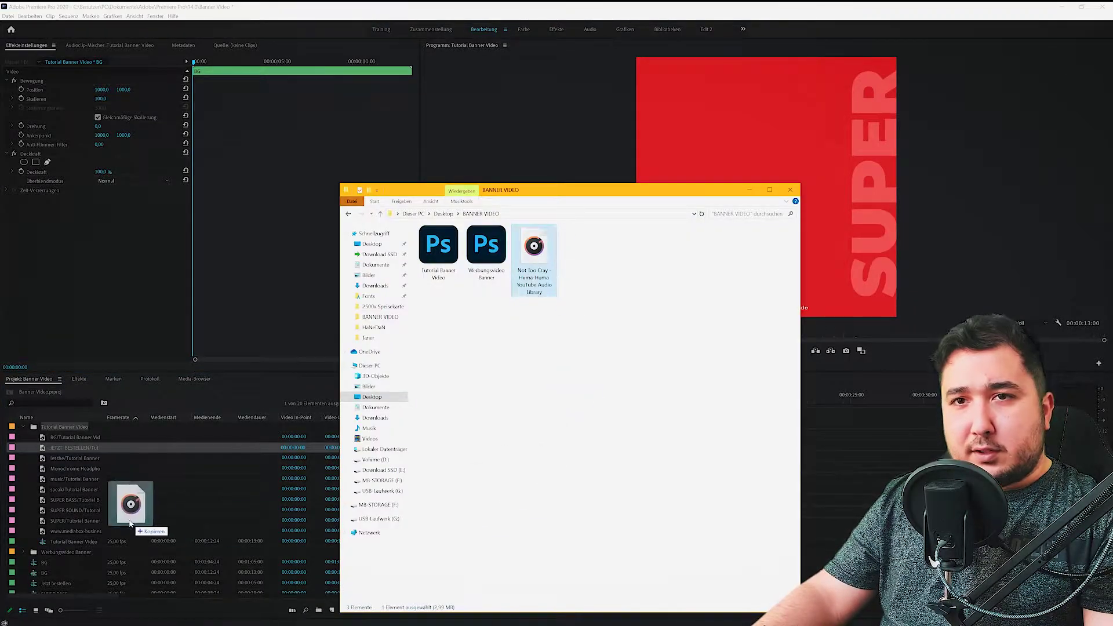
{"action": "left_click_drag", "start_coordinate": [539, 266], "coordinate": [33, 518]}
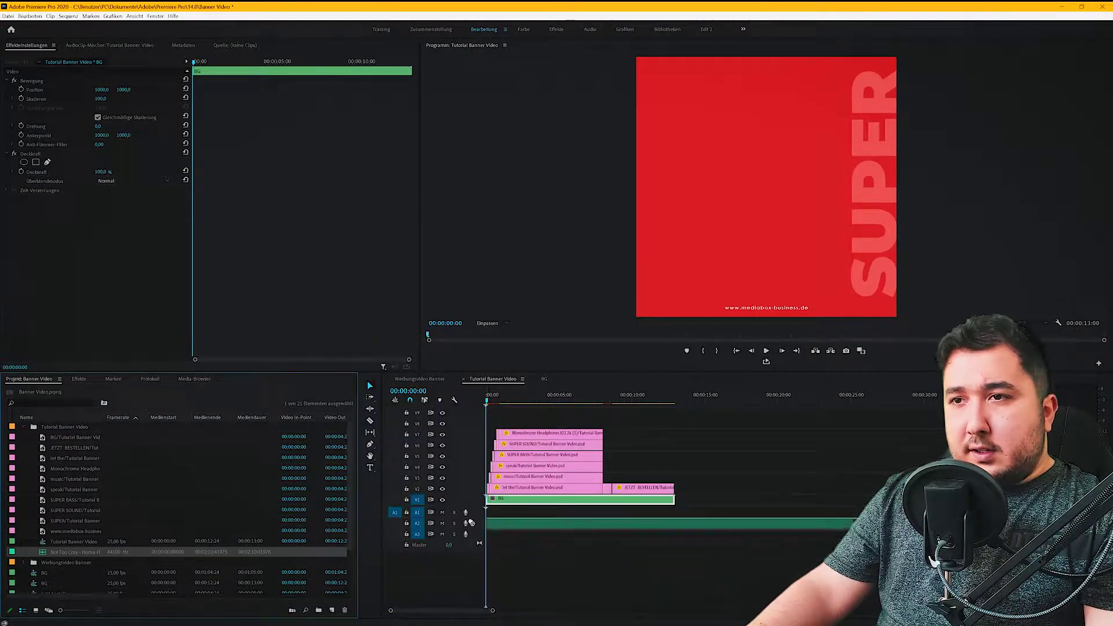
{"action": "left_click_drag", "start_coordinate": [64, 553], "coordinate": [492, 513]}
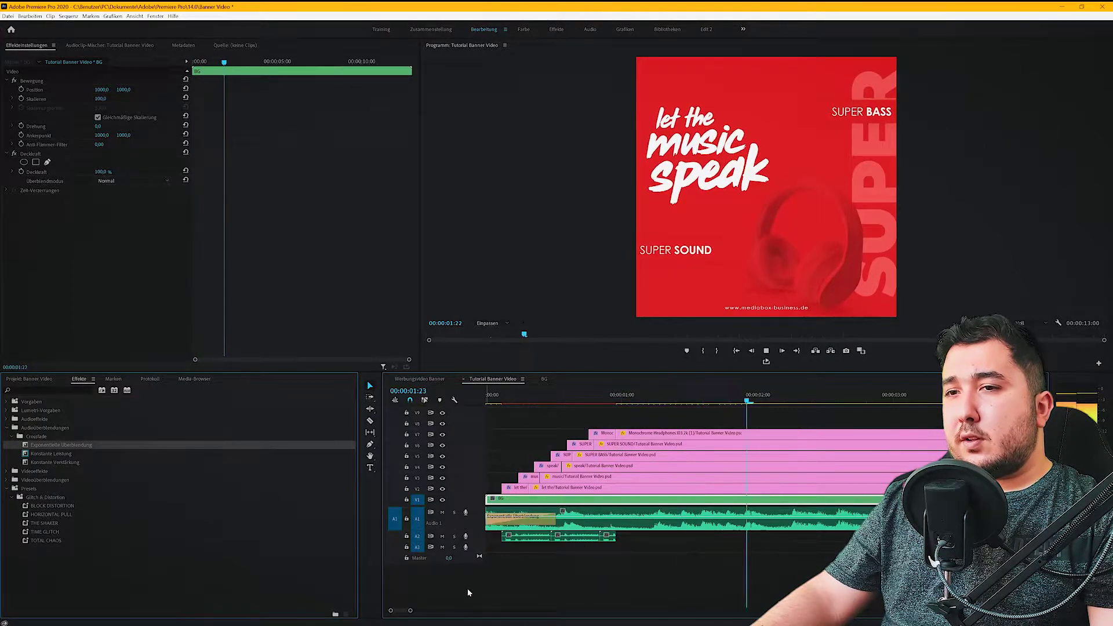
{"action": "scroll", "coordinate": [519, 607], "scroll_direction": "down", "scroll_amount": 5}
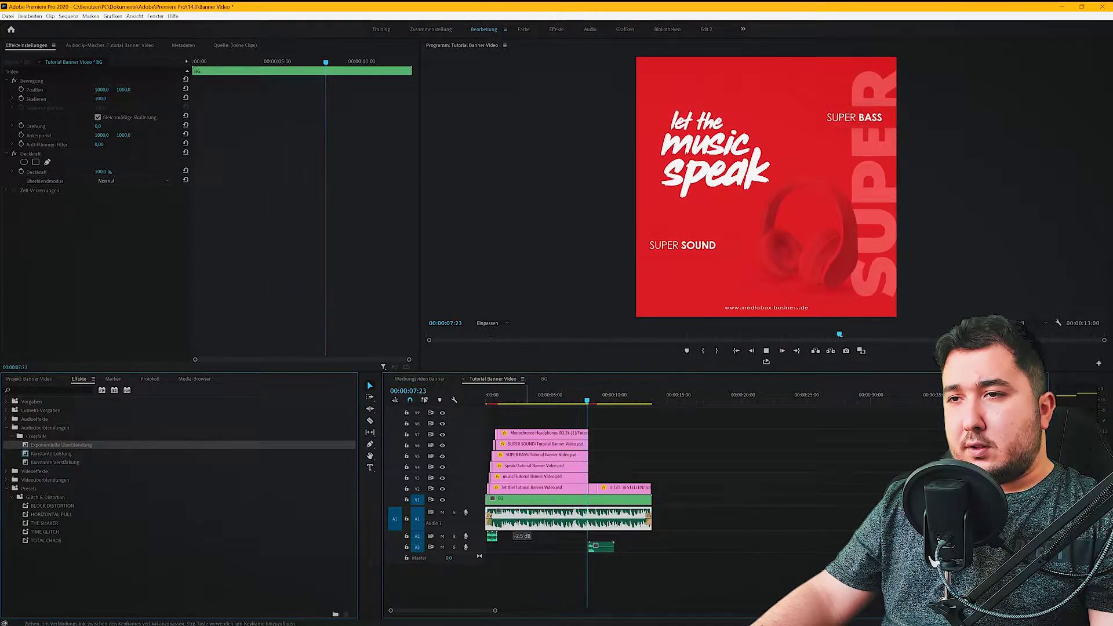
{"action": "left_click", "coordinate": [531, 526]}
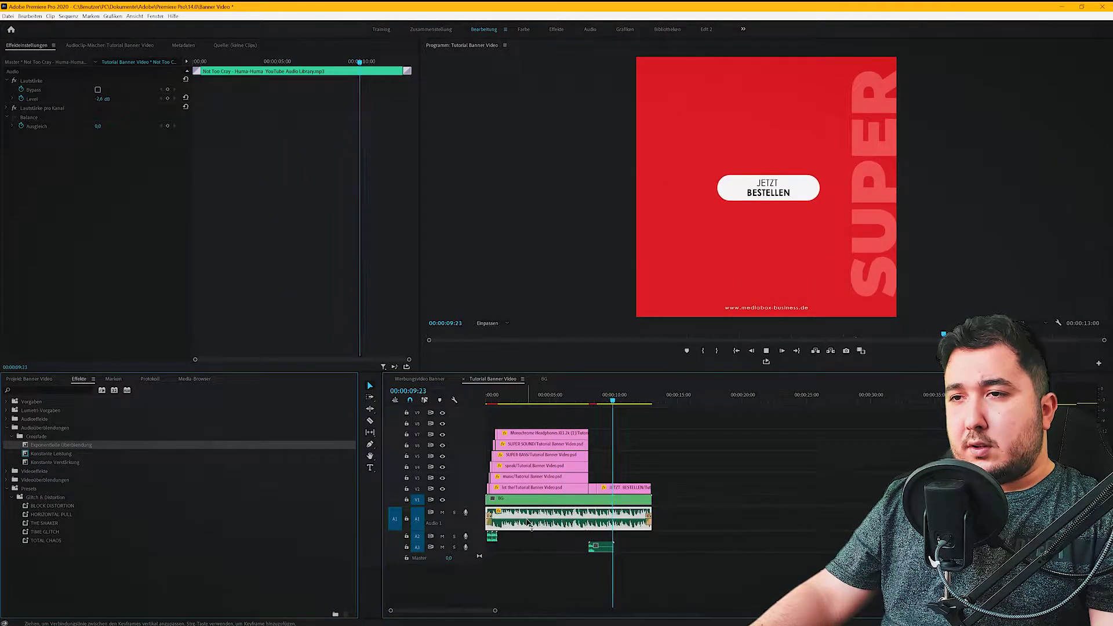
{"action": "left_click", "coordinate": [535, 400]}
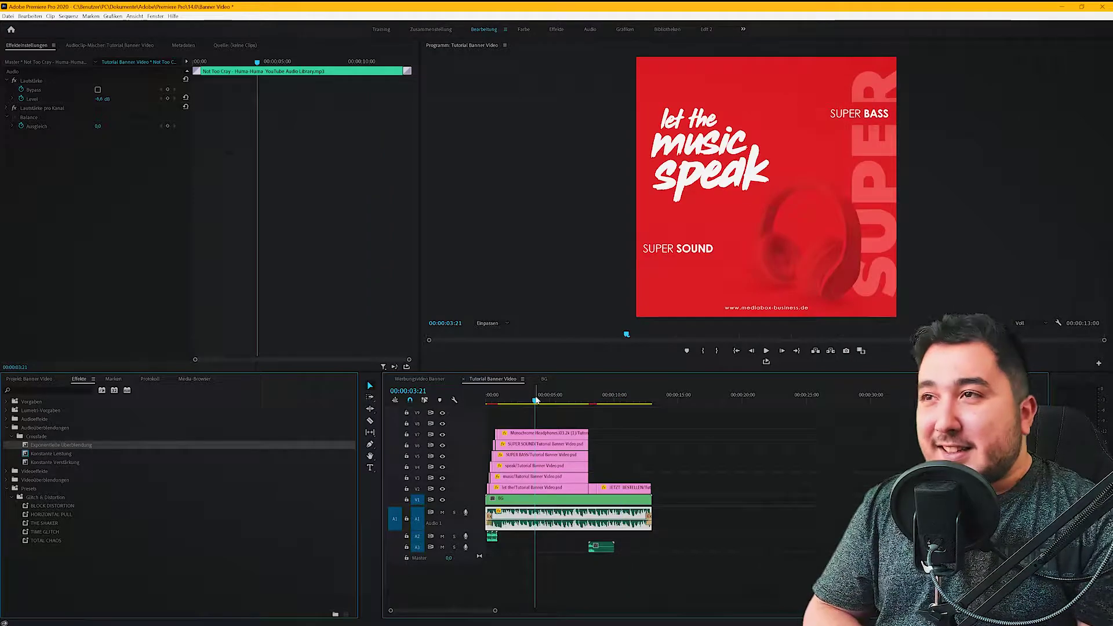